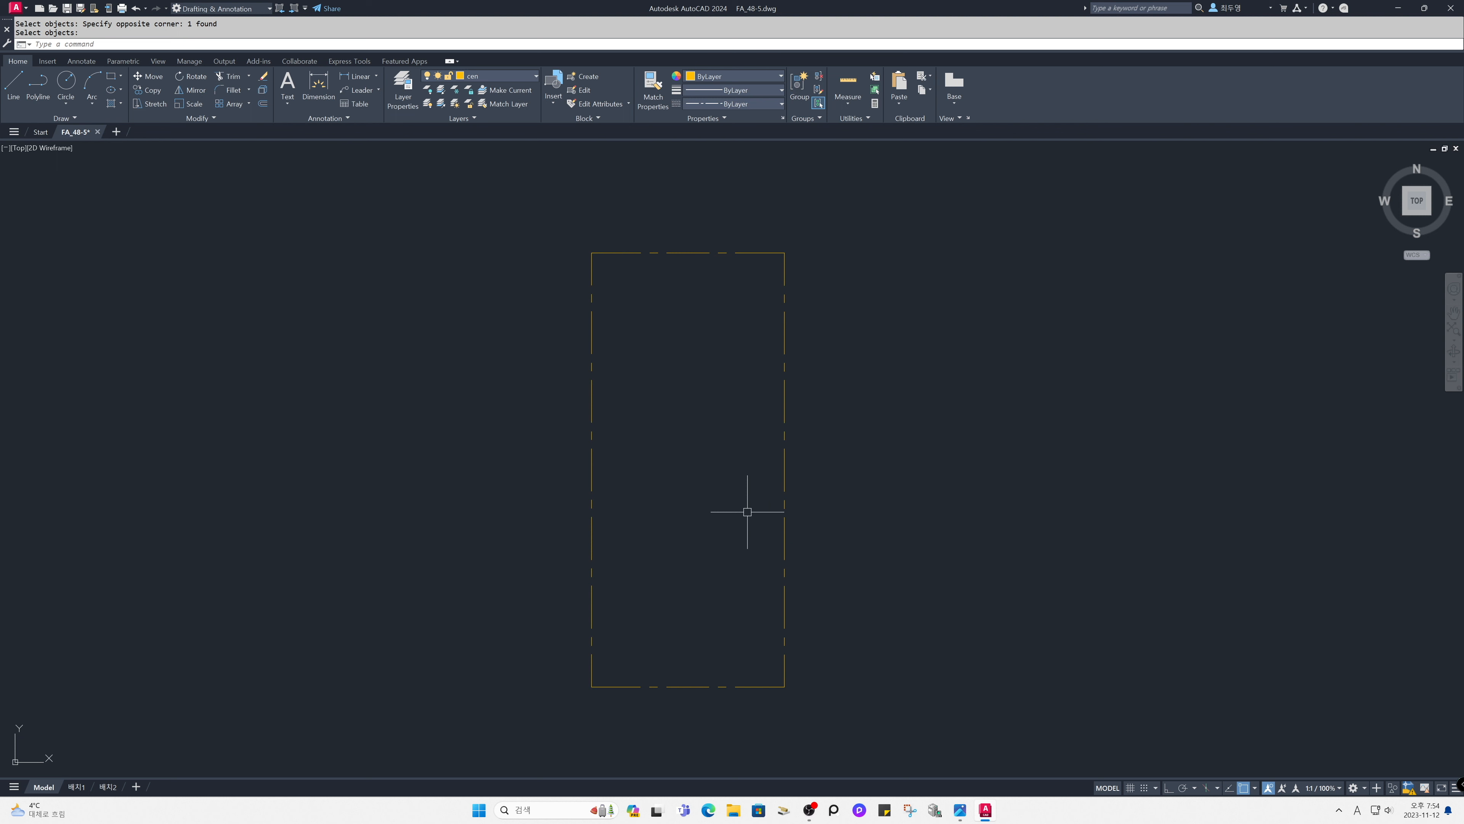
Step: Offset the rectangle's right edge inward by 10 three times, with object snap off, to form evenly spaced vertical grid lines
key(F3)
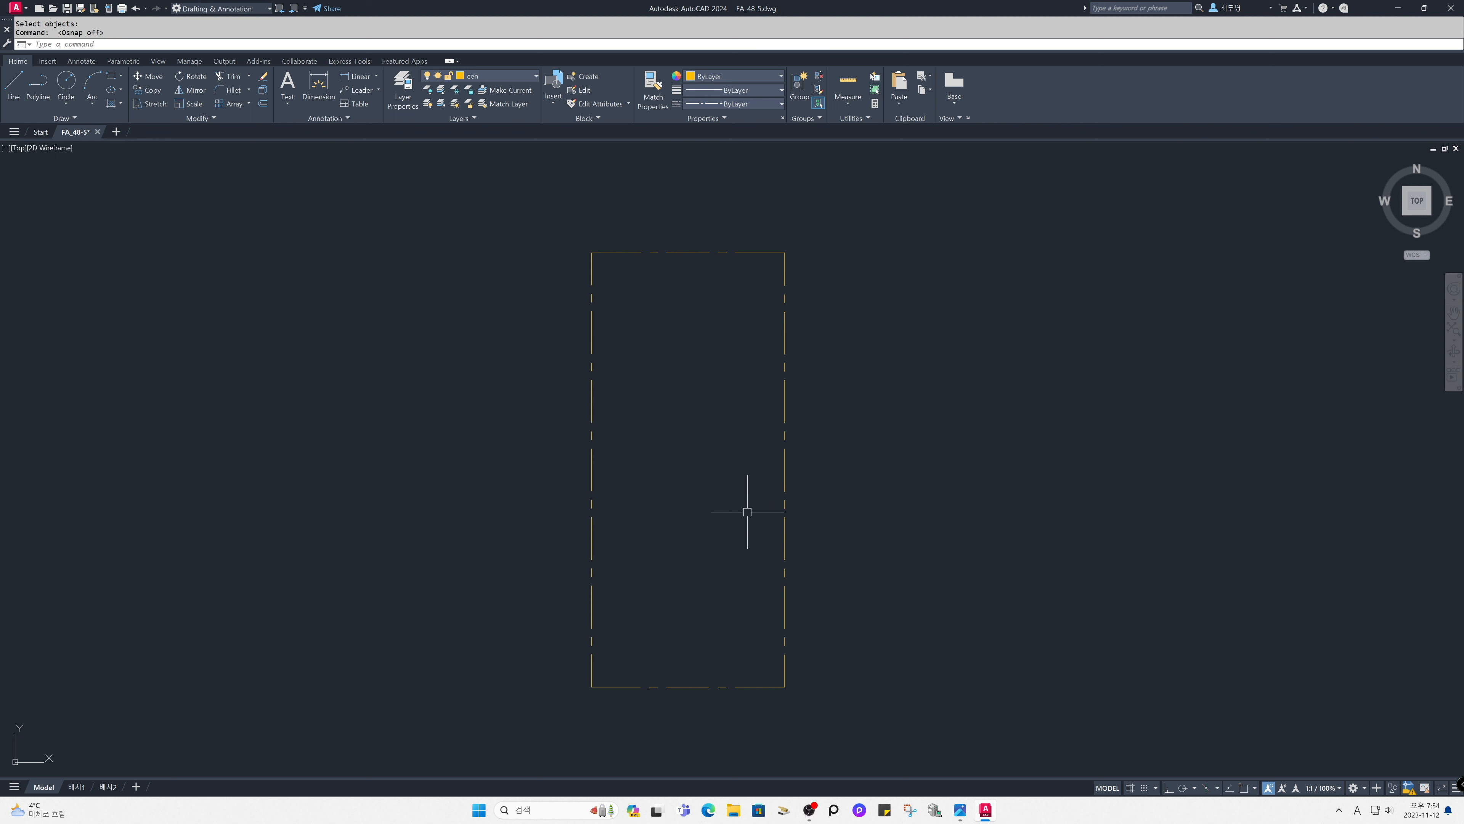
text(o)
key(Return)
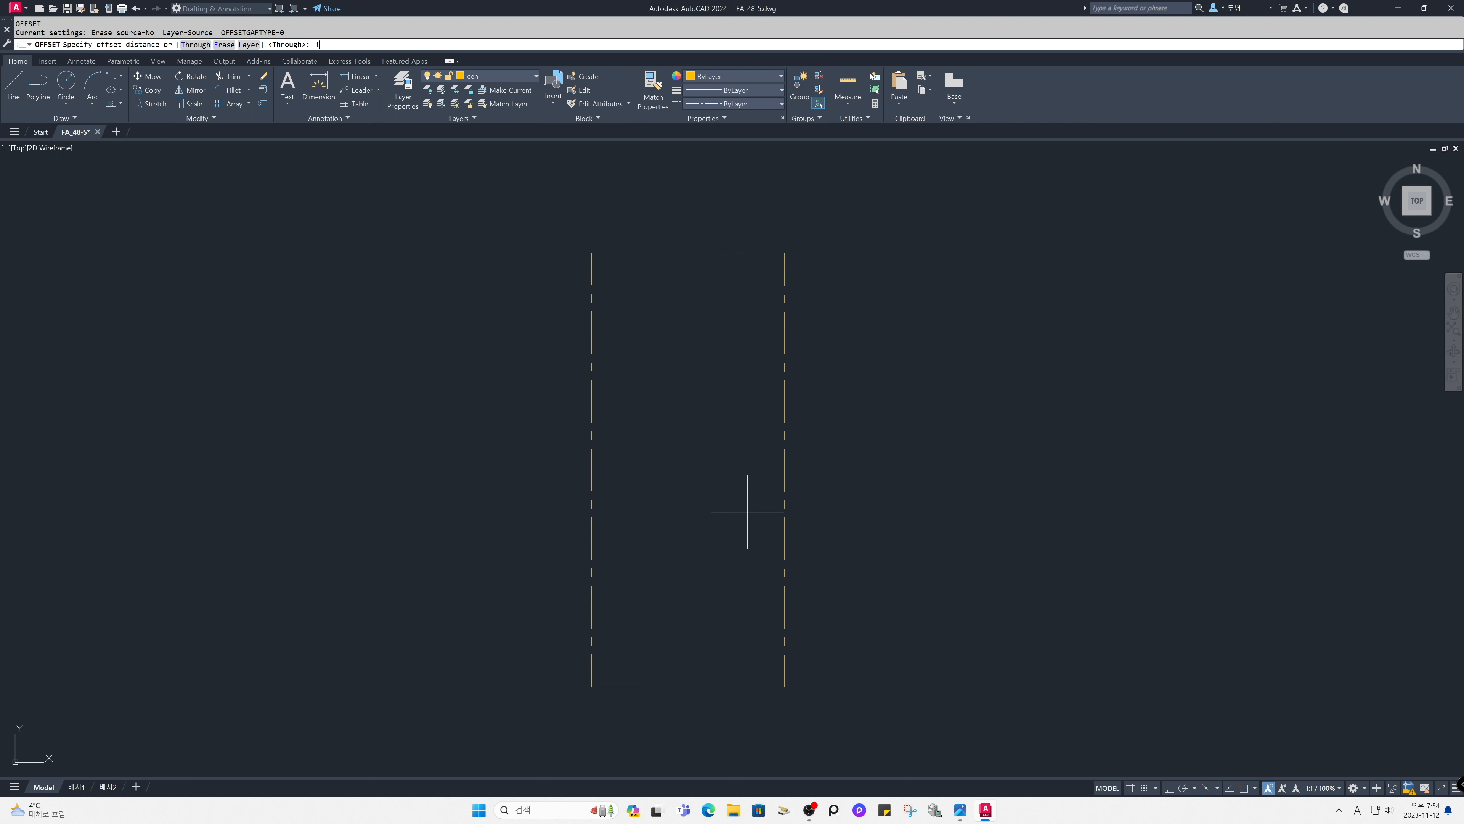
text(10)
key(Return)
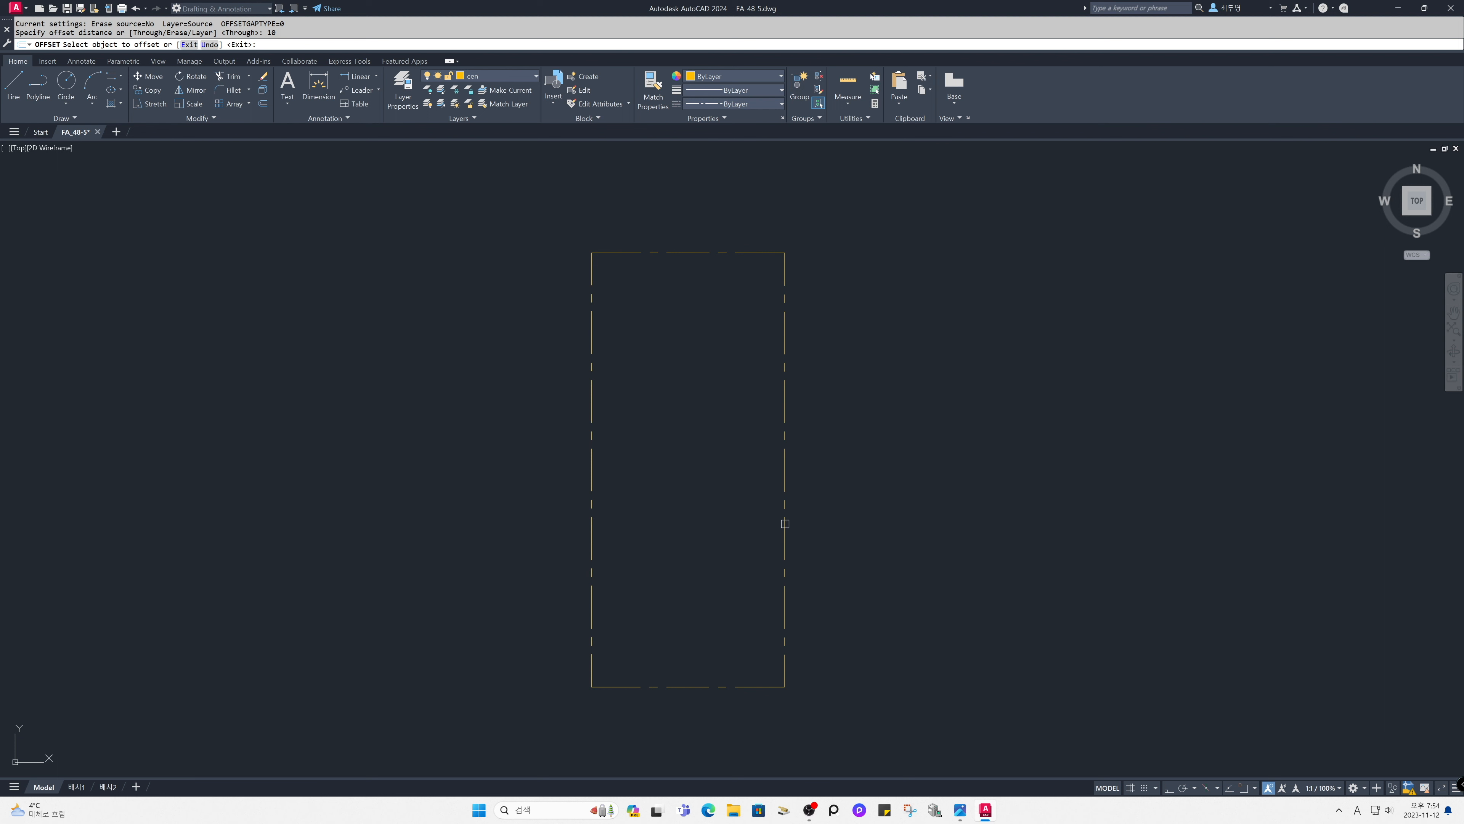
click(783, 519)
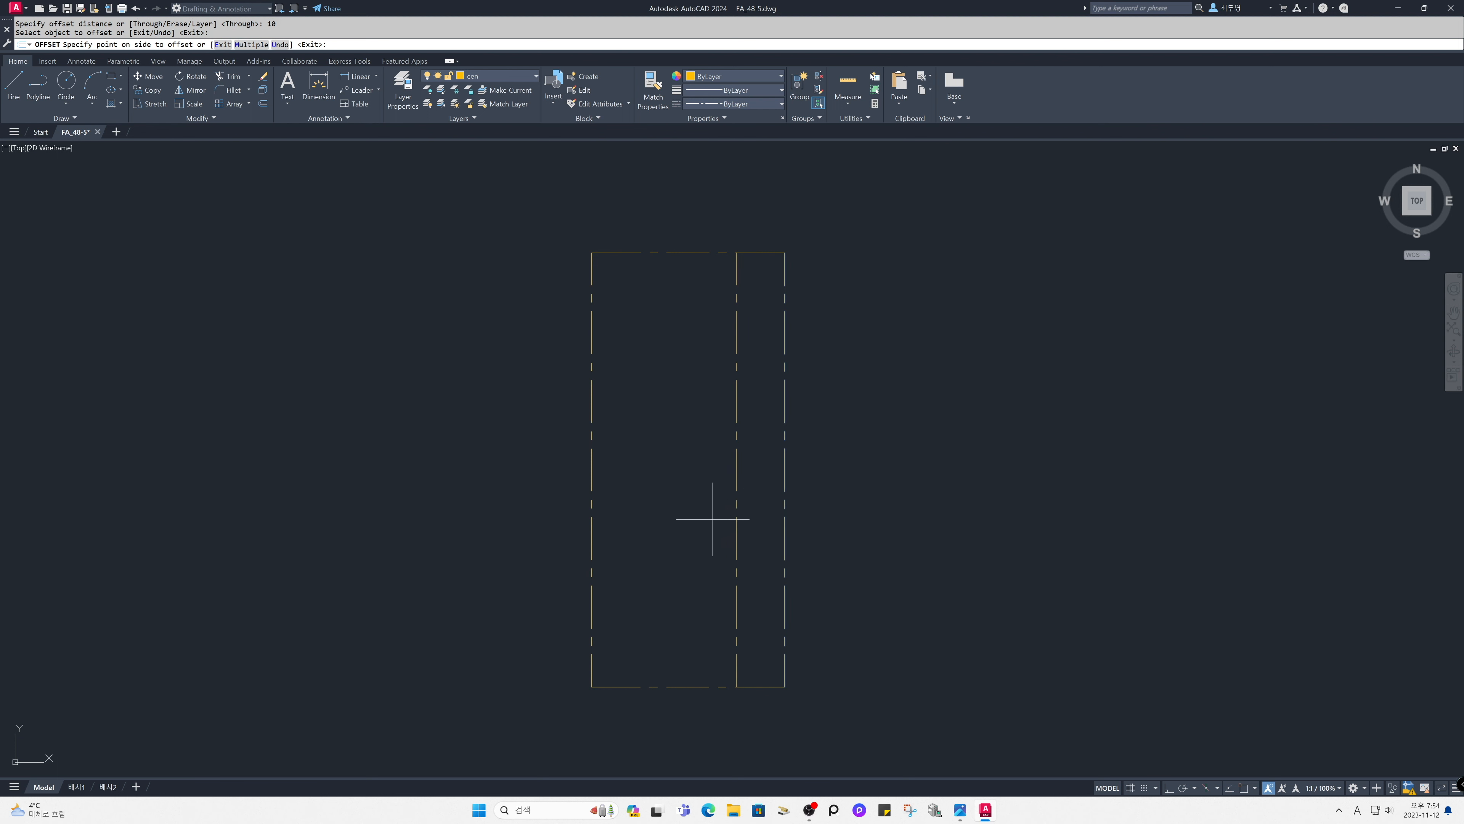
text(m)
key(Return)
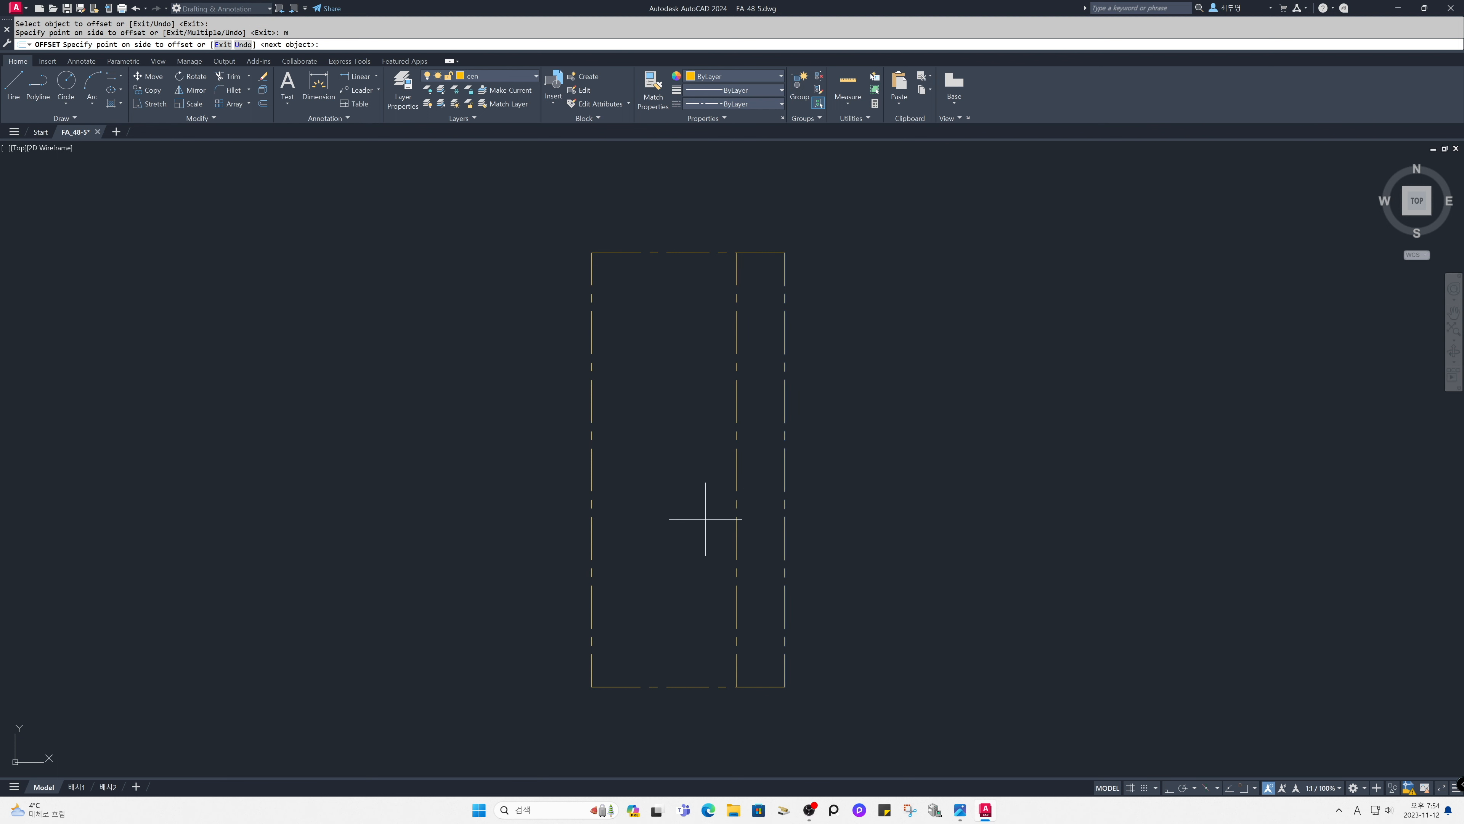
click(522, 513)
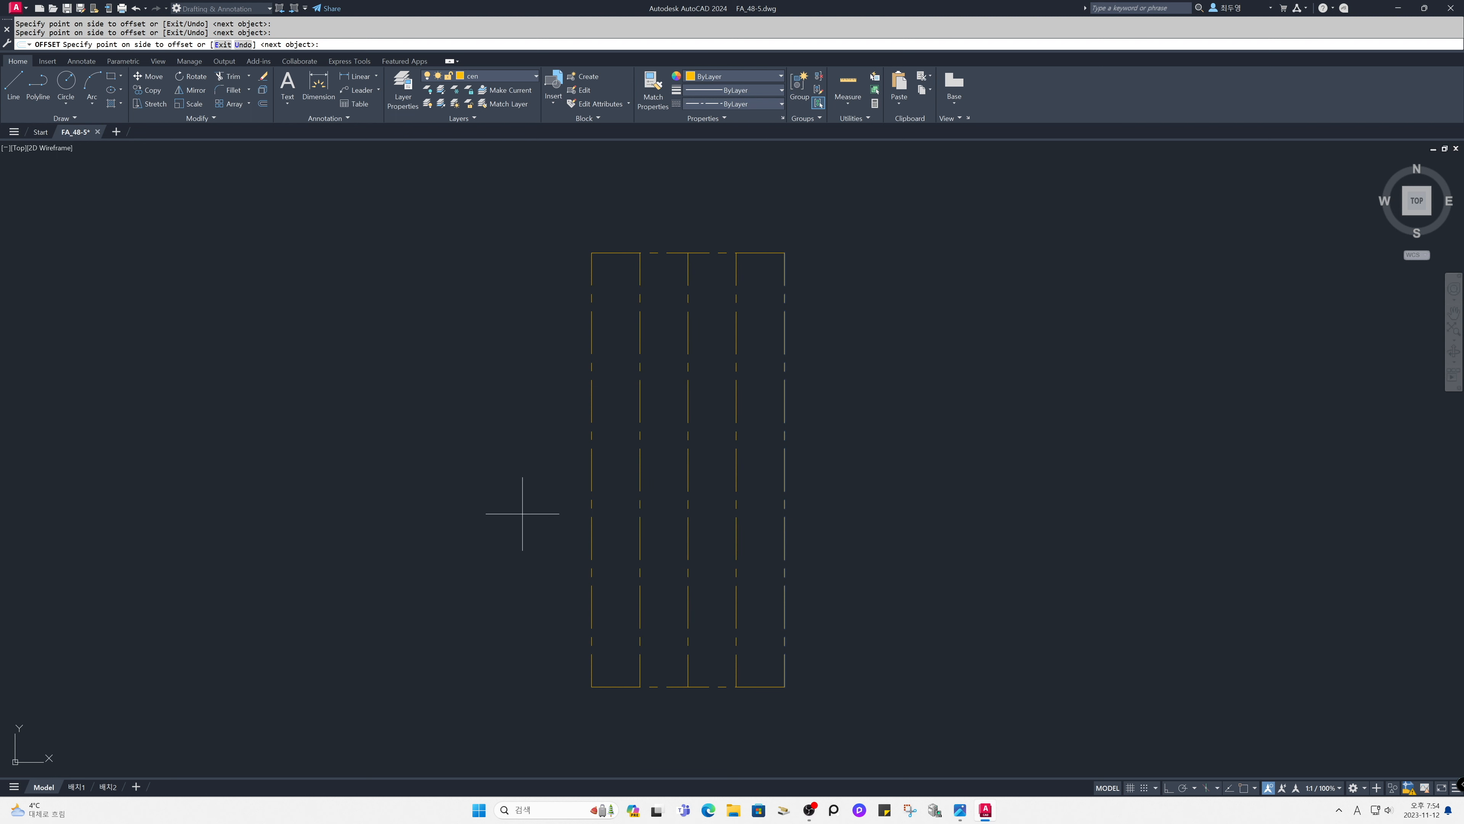
key(Return)
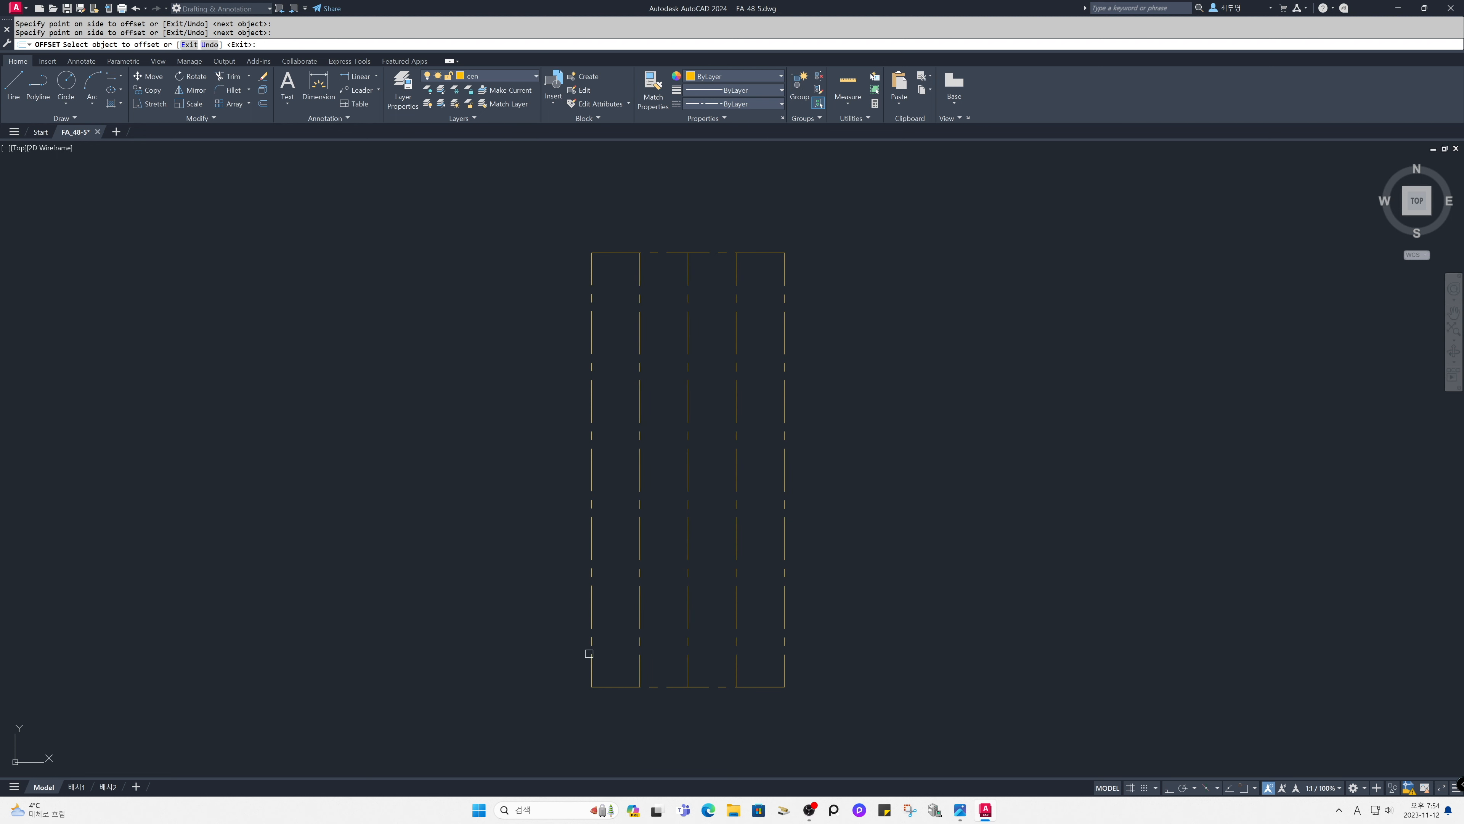
Step: Offset the rectangle's bottom edge upward by 10 eight times to complete the square grid
click(613, 686)
click(561, 230)
click(561, 231)
click(561, 231)
click(561, 231)
click(562, 231)
click(561, 231)
click(561, 231)
key(Return)
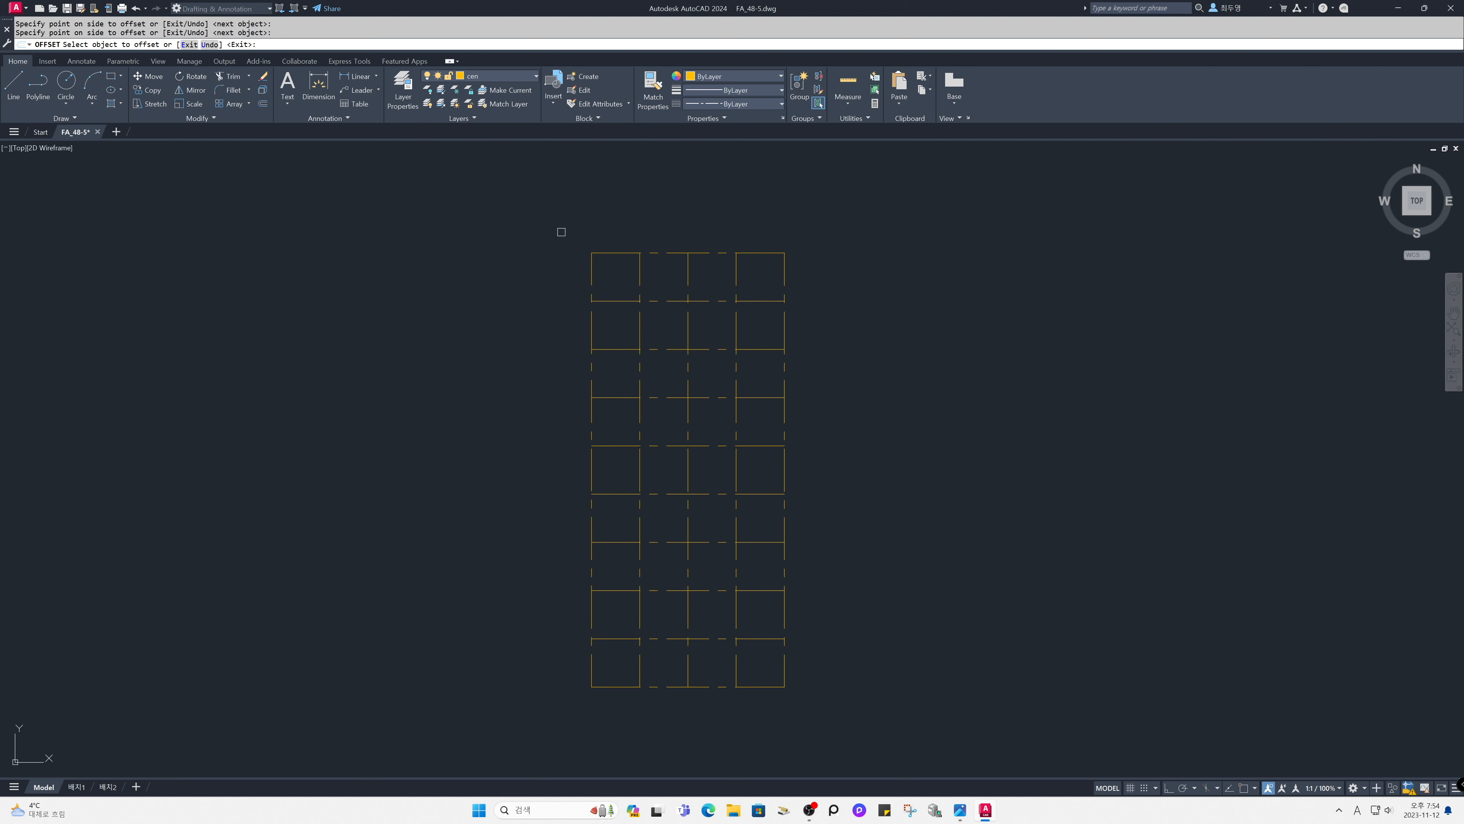
key(Return)
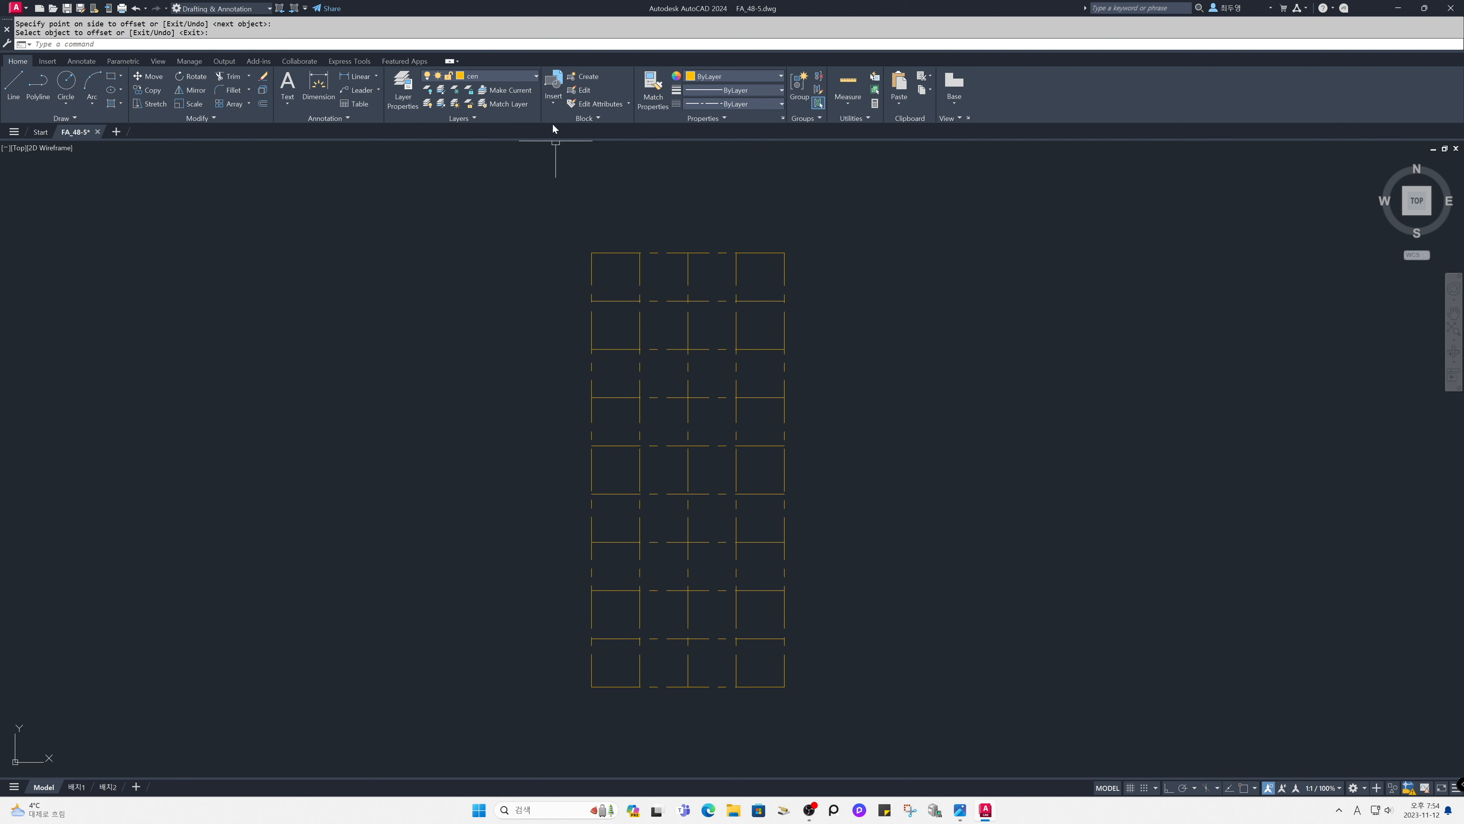
Step: Make layer ele current and draw a radius 20 circle on the grid's middle vertical line, centred 30 below the top edge
click(535, 77)
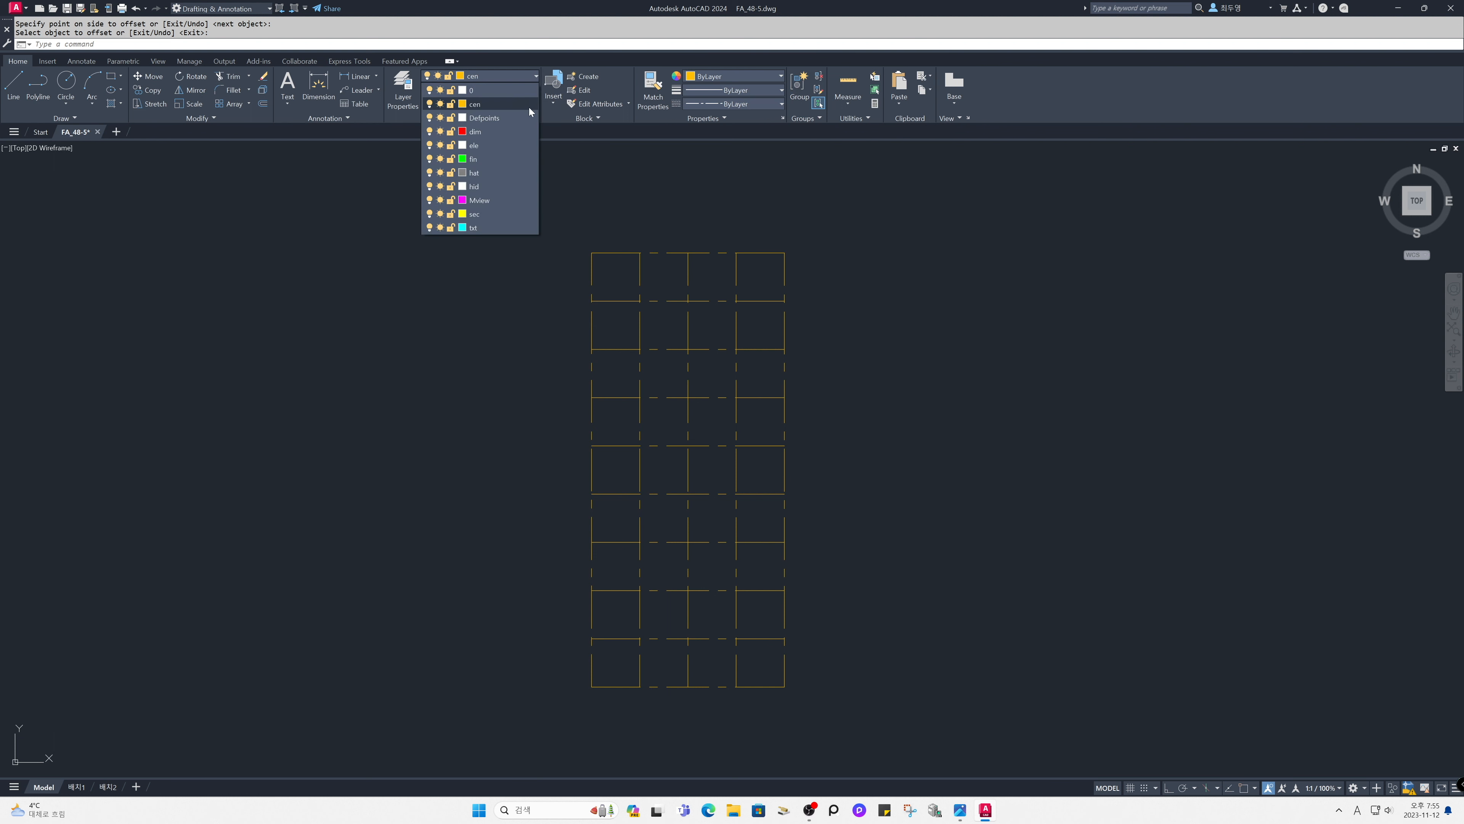
click(521, 147)
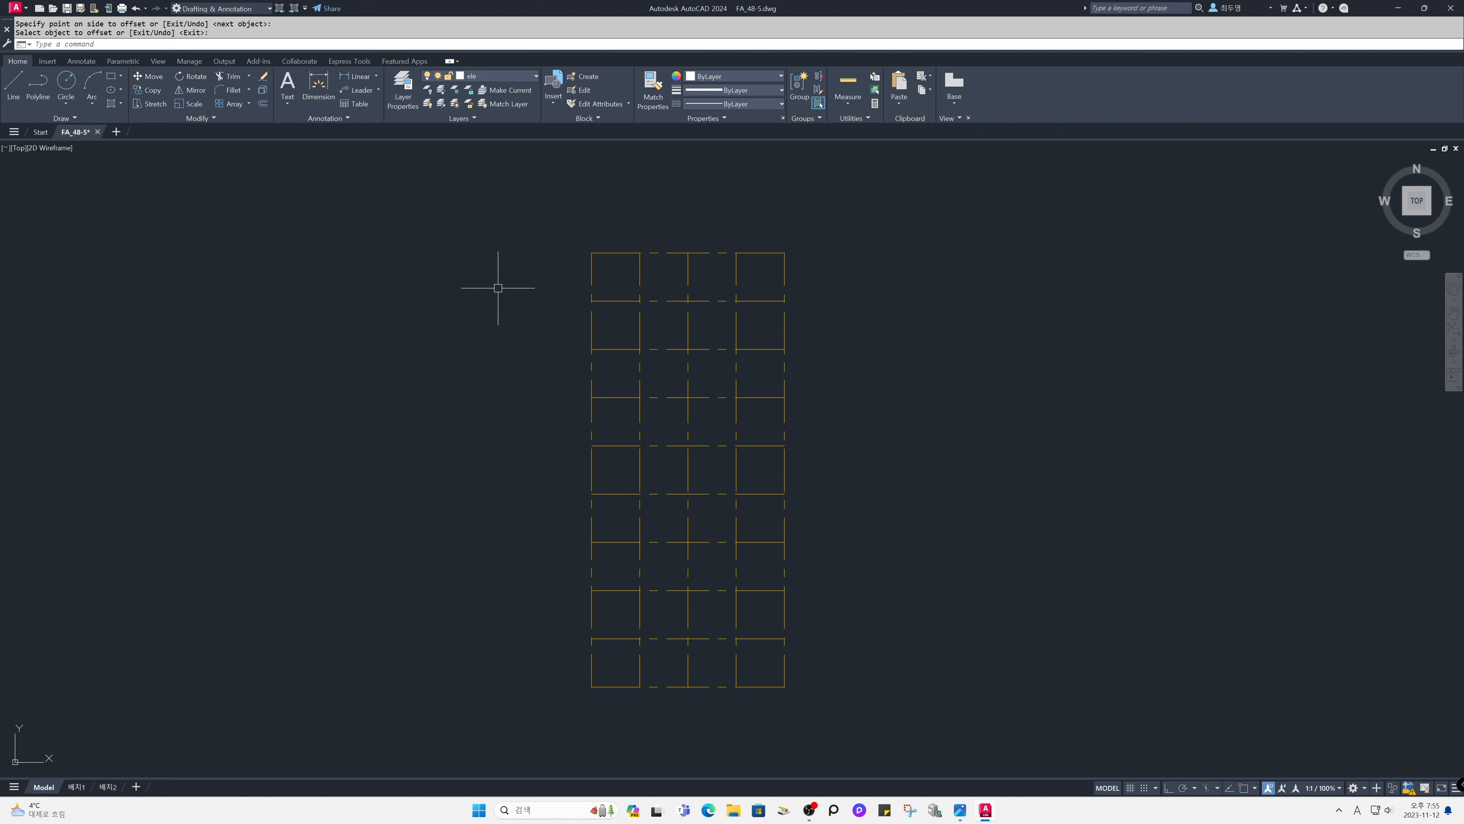
key(Return)
key(F3)
text(c)
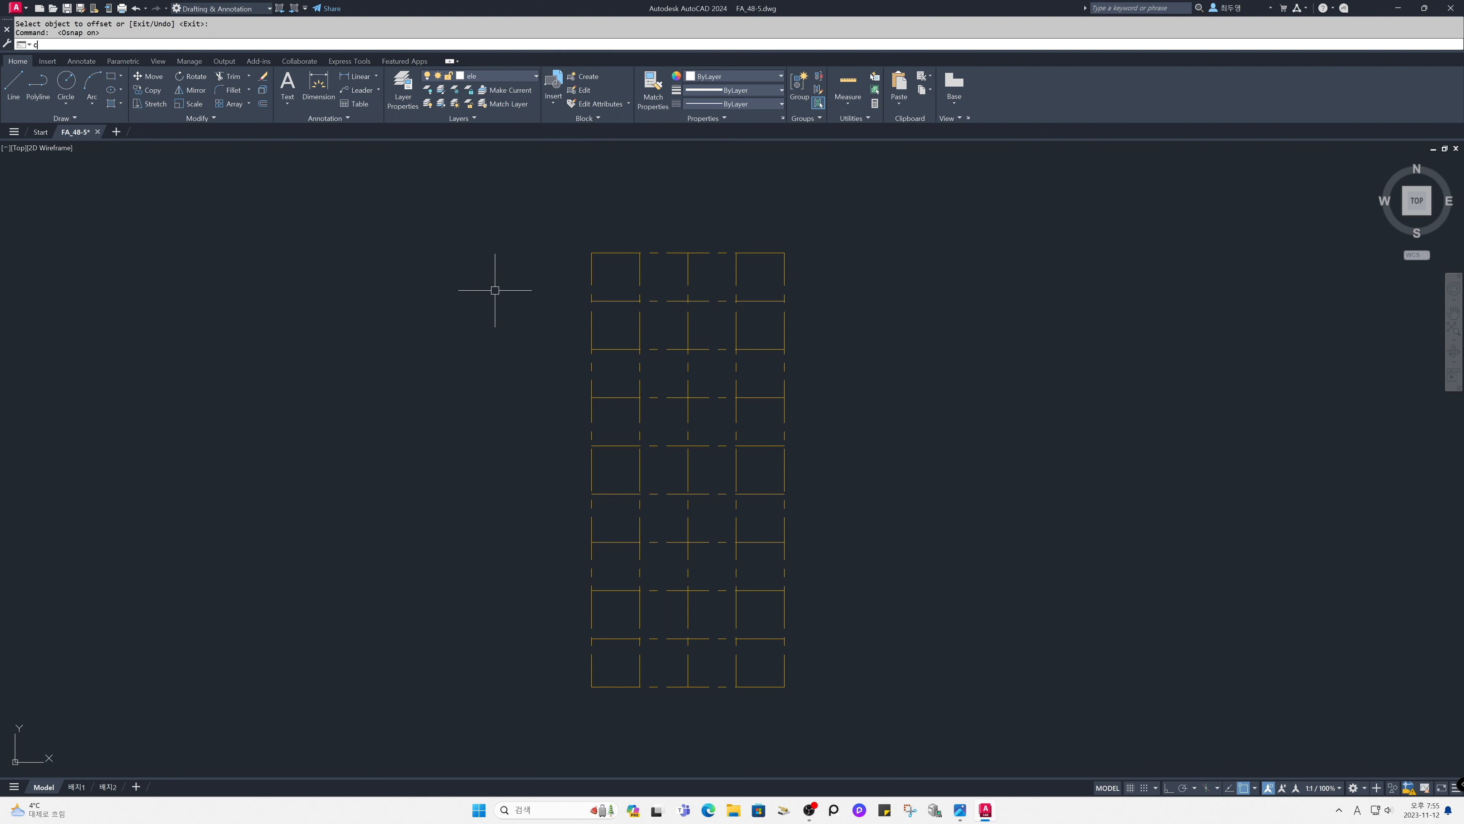
key(Return)
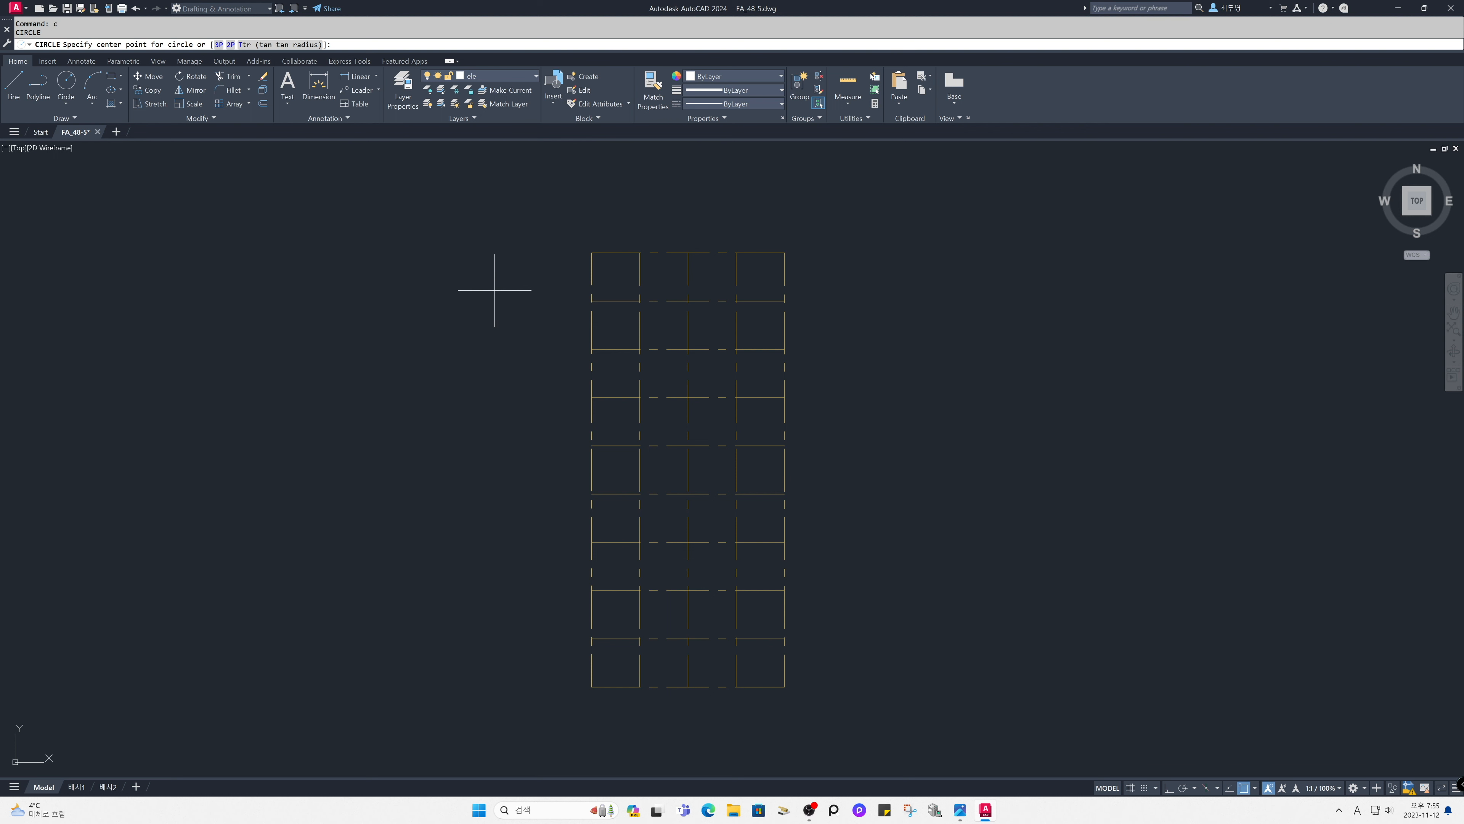
click(688, 397)
click(592, 397)
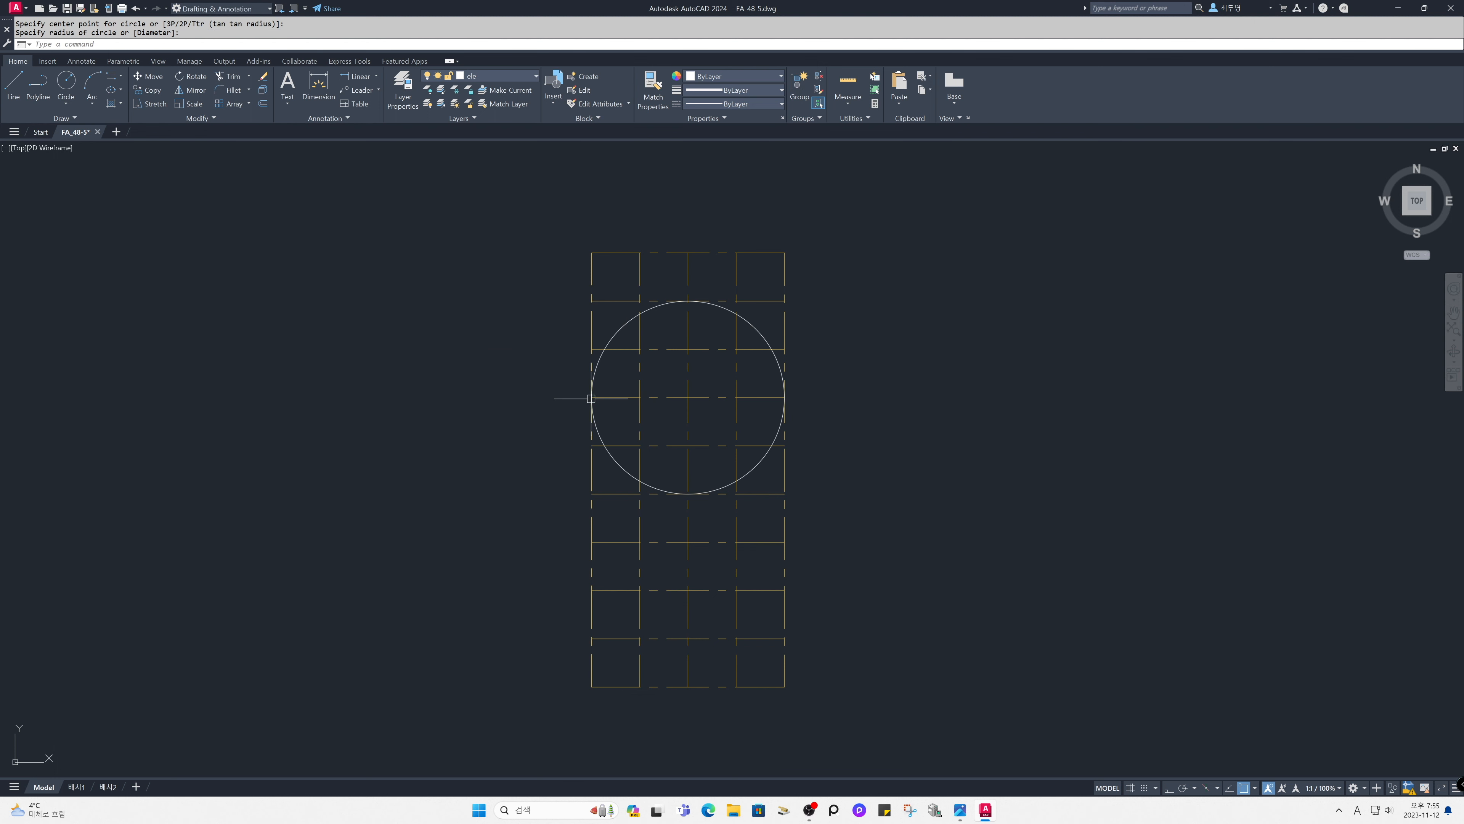
Step: Draw a concentric circle of radius 10 inside the large circle
key(Return)
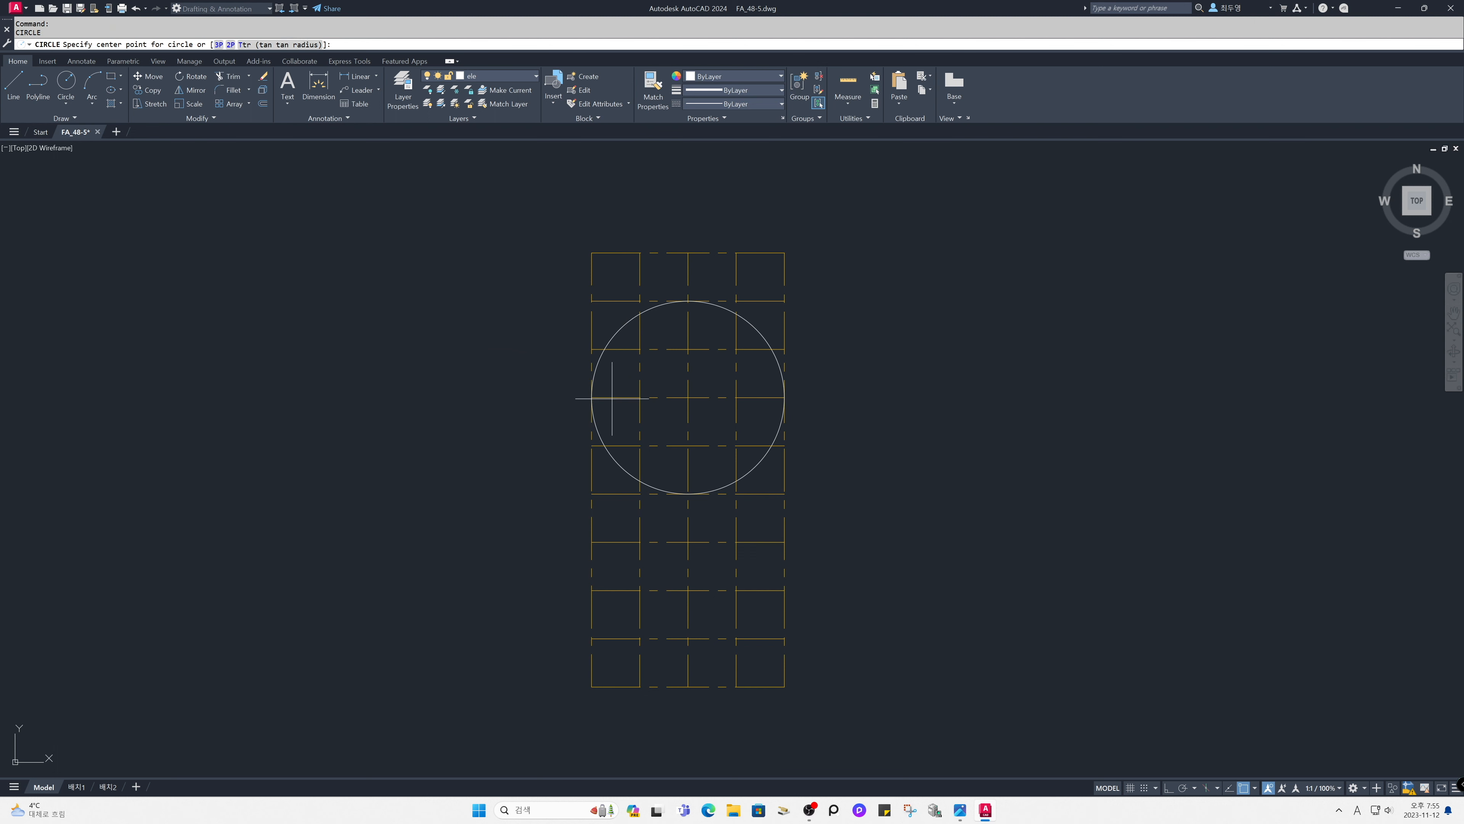
click(688, 397)
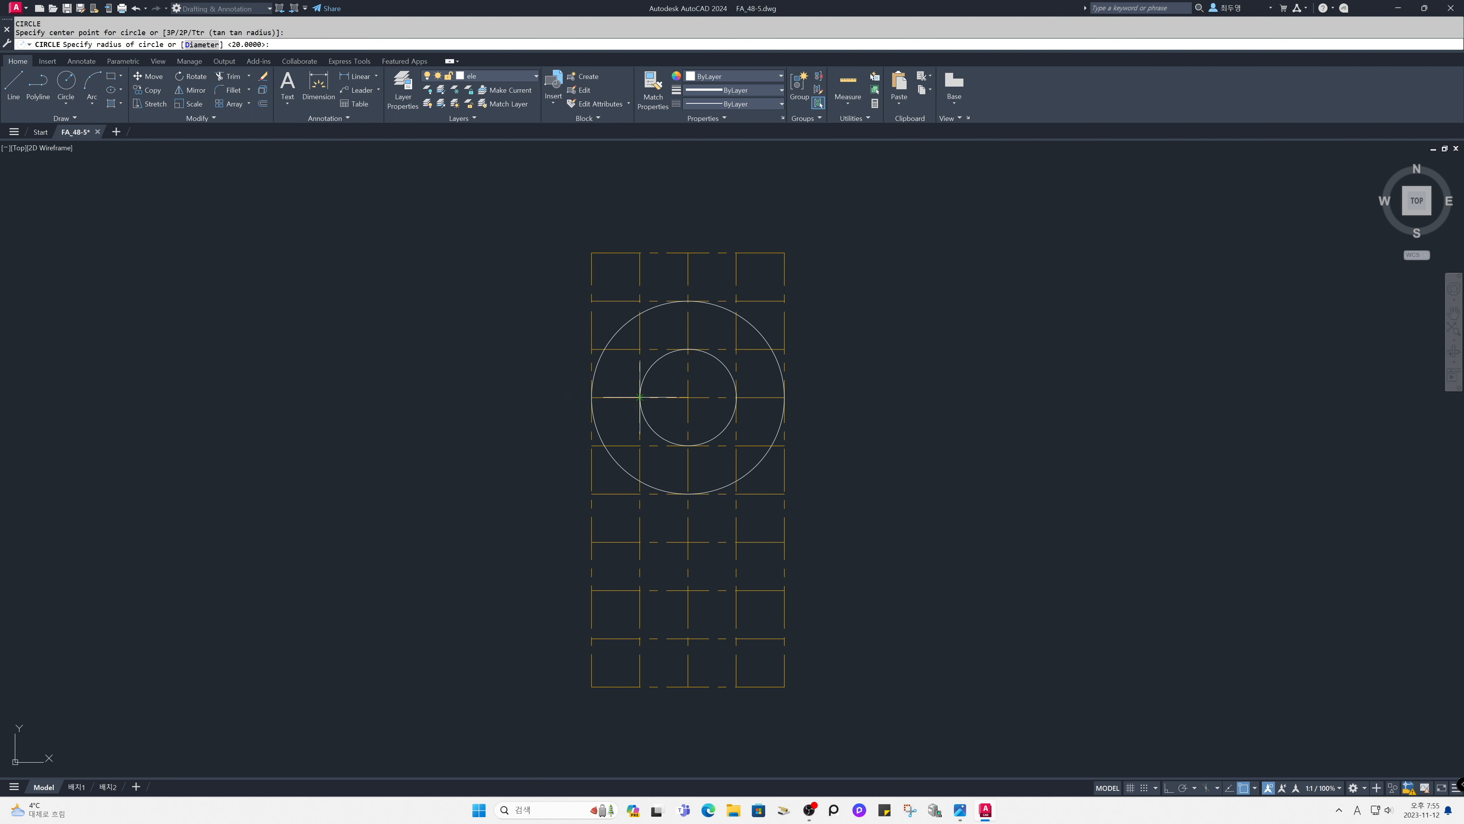
click(640, 397)
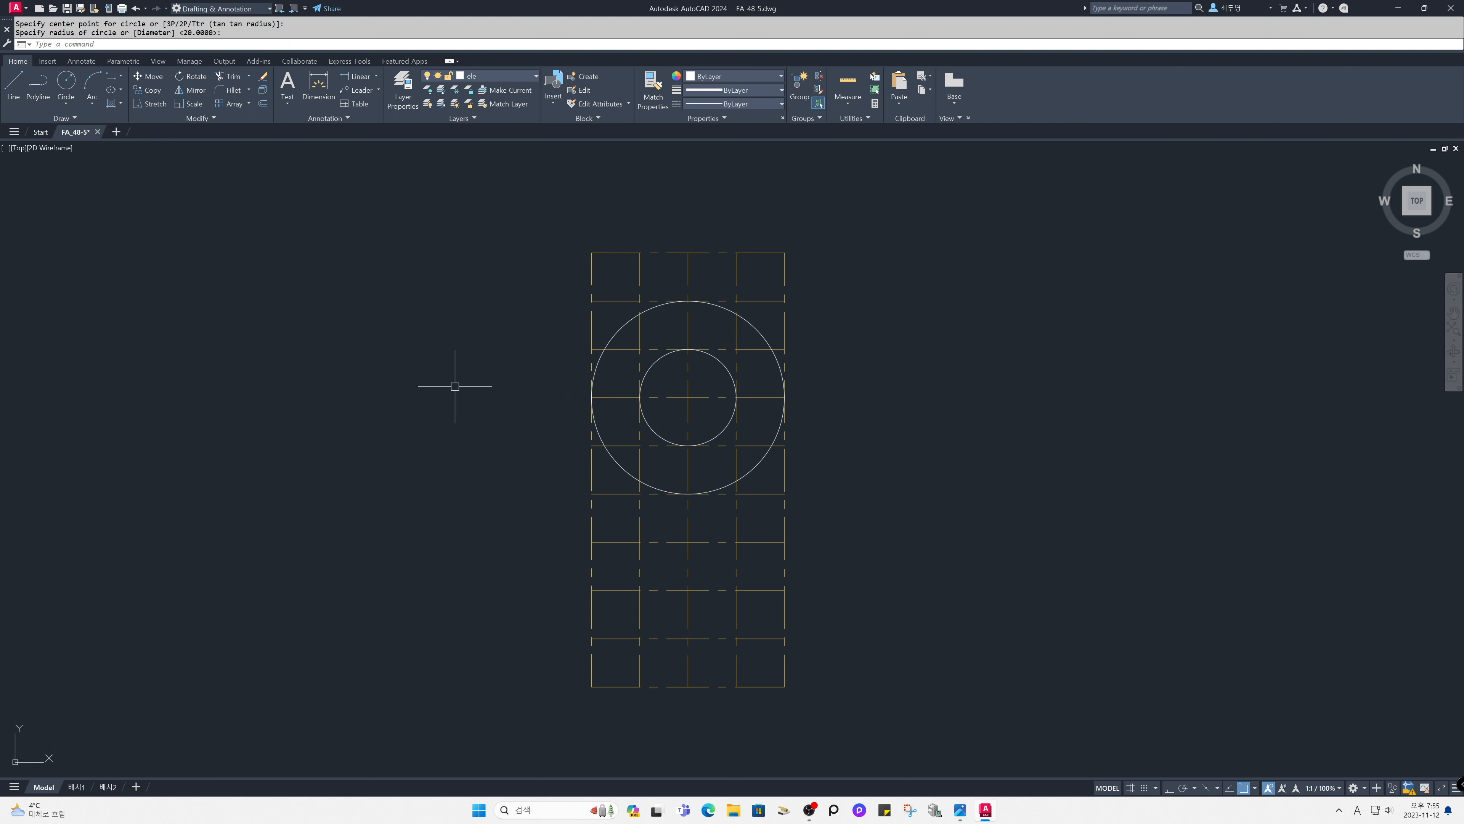
Step: Copy the radius 10 circle by its centre to the grid points at offsets (10,20), (0,-20), (-10,-30), (10,-40) and (0,-50)
text(co)
key(Return)
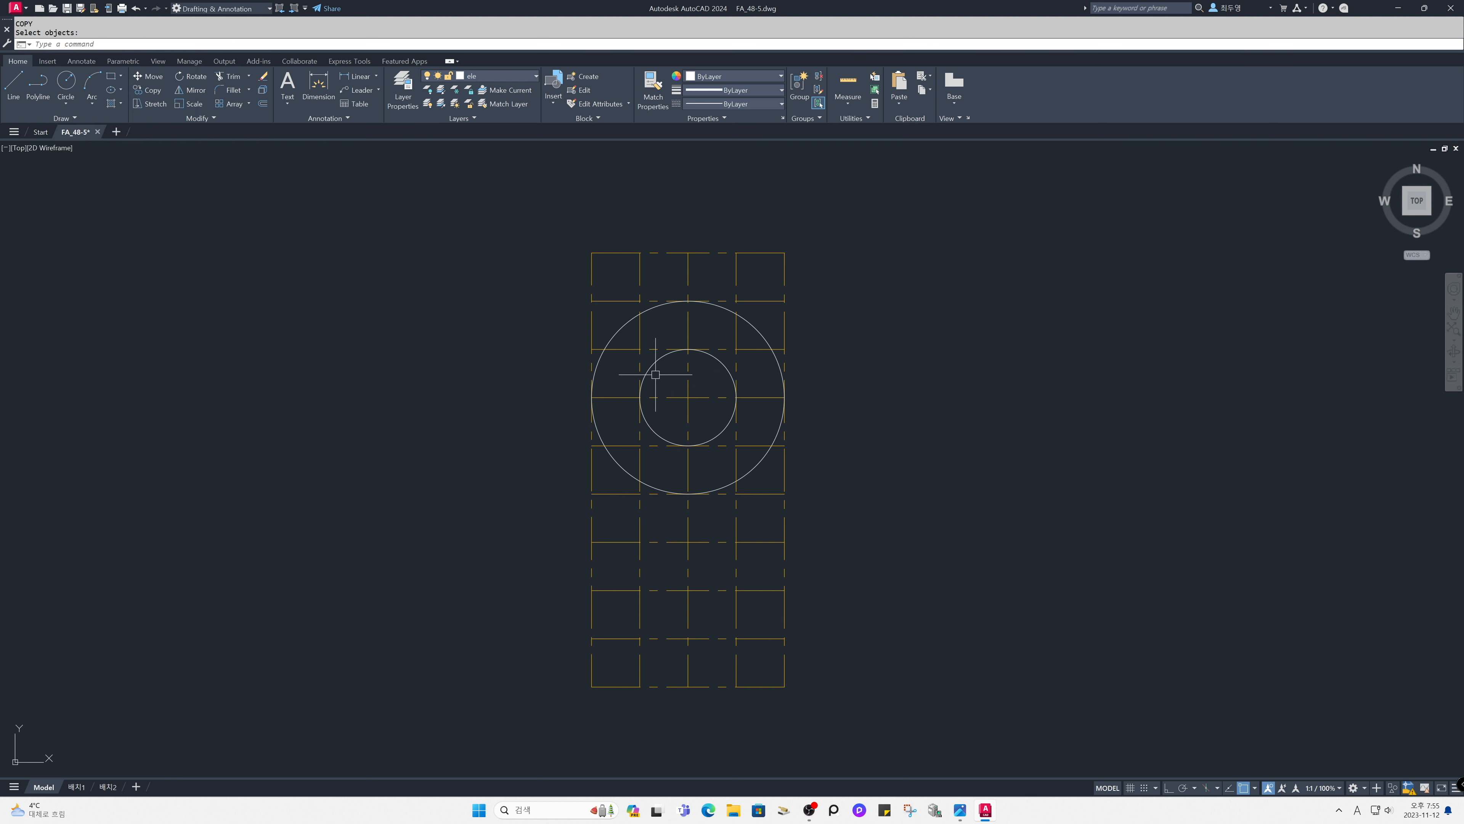
click(653, 368)
key(Return)
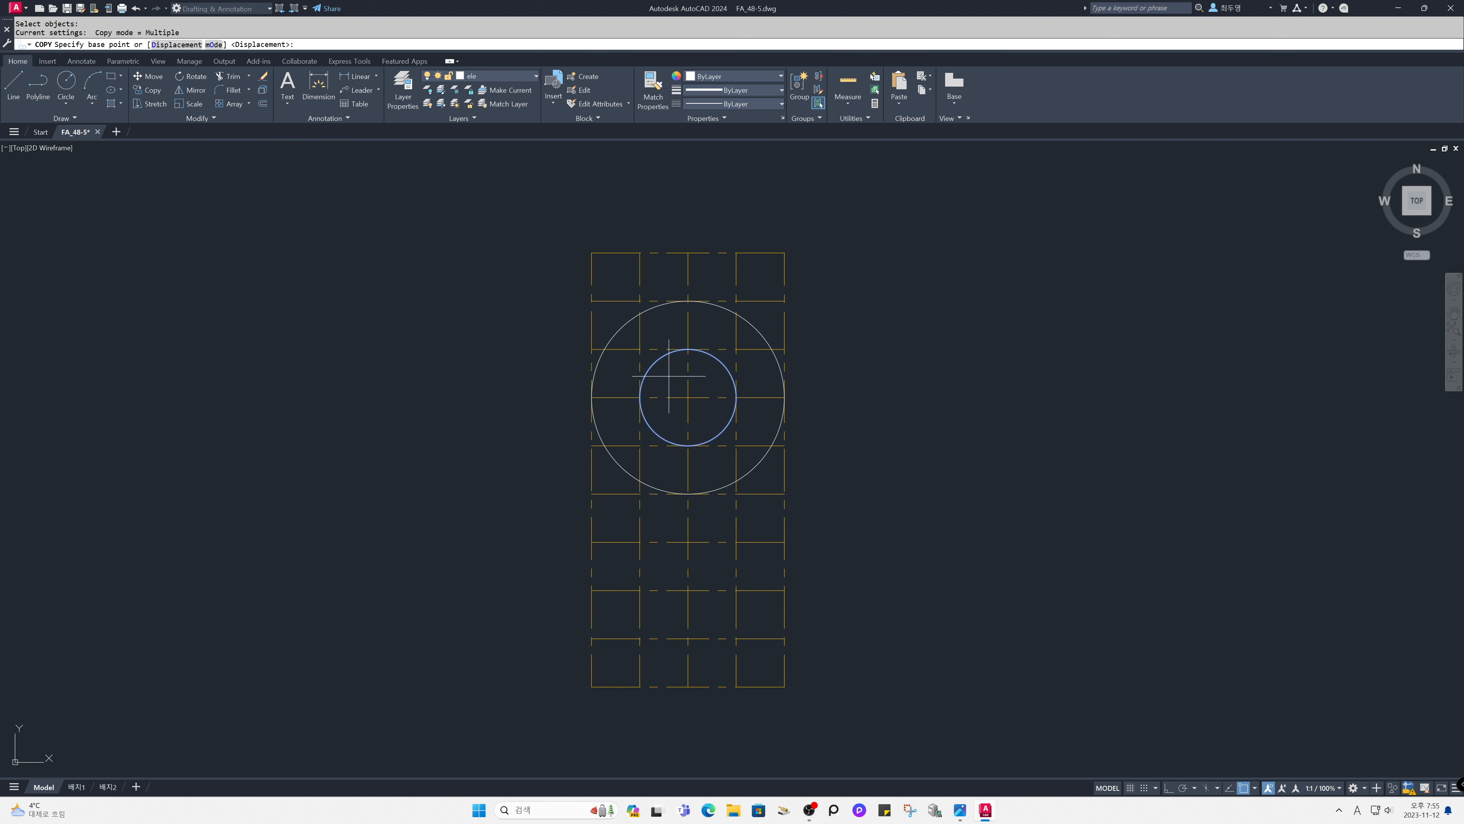
click(688, 397)
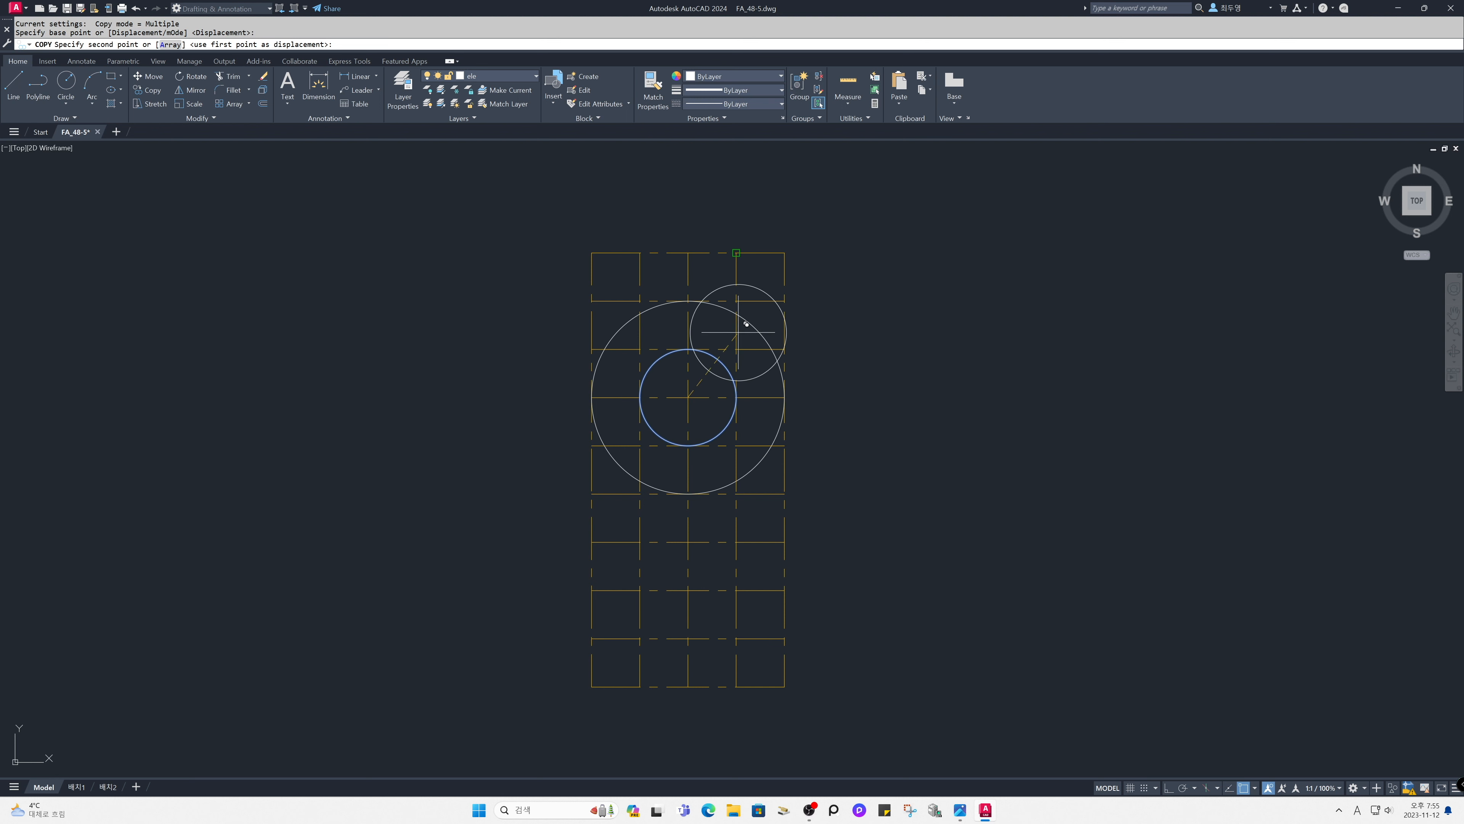
click(736, 301)
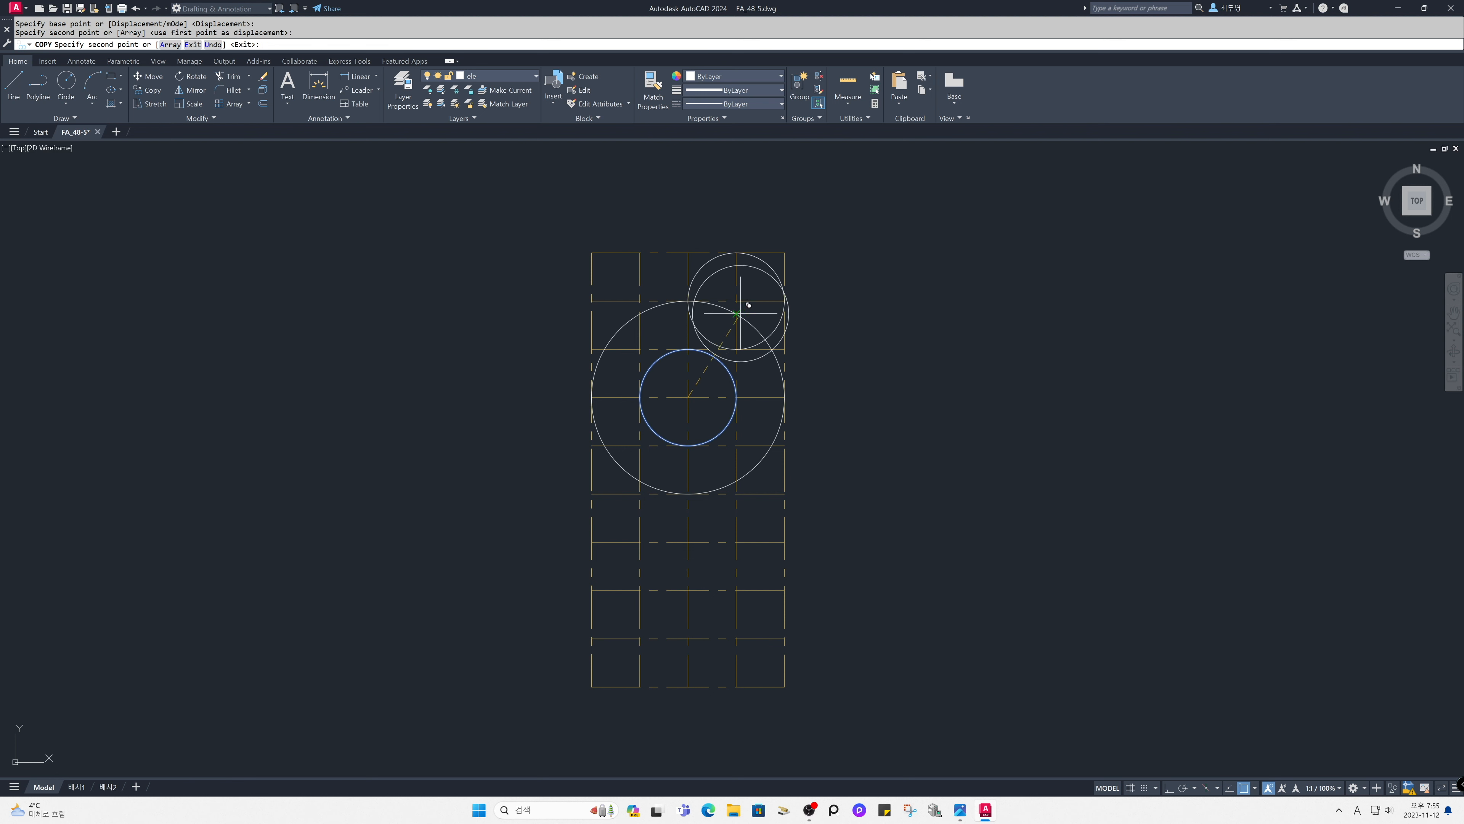
click(695, 486)
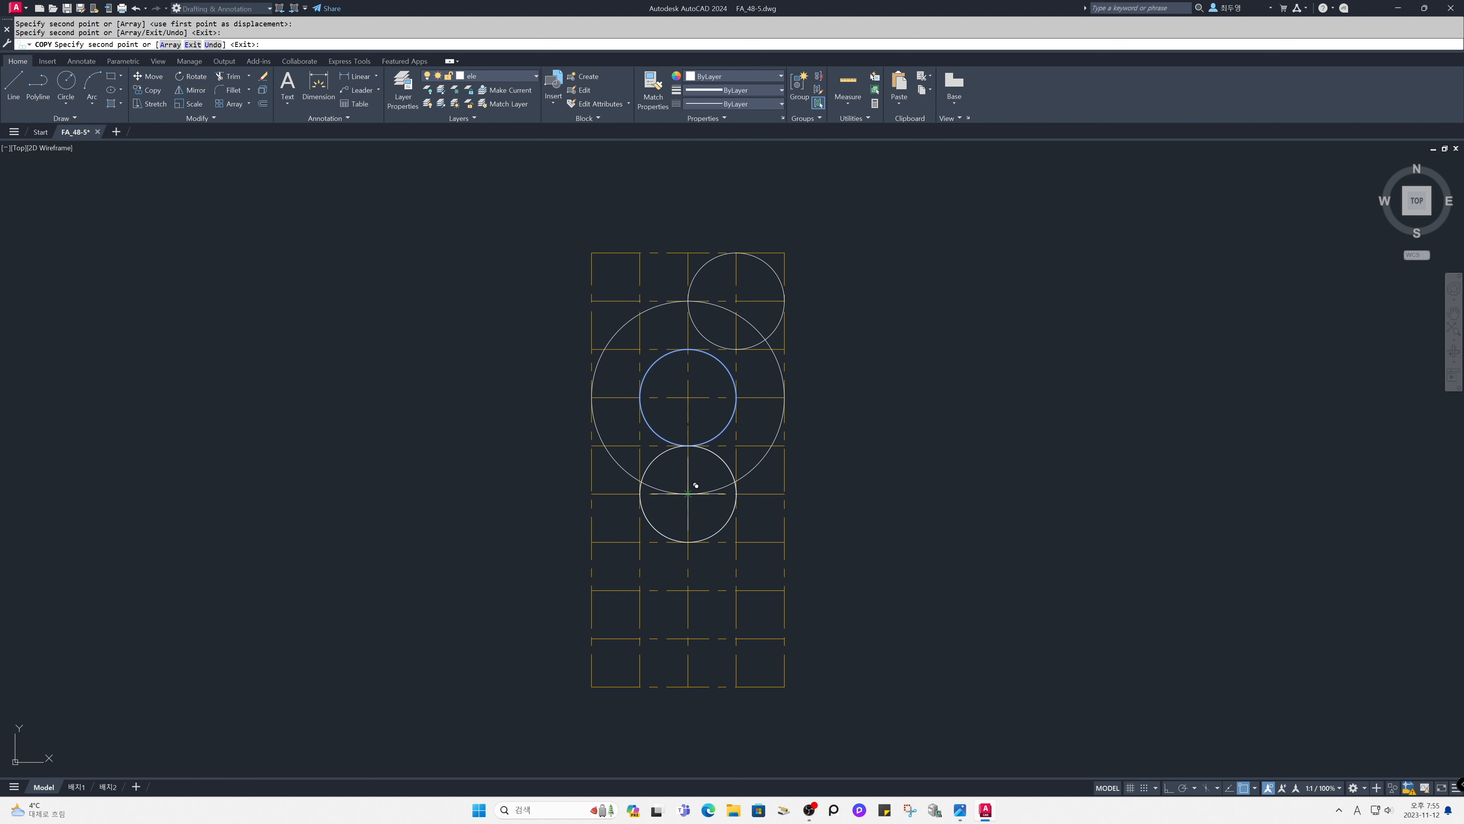
click(646, 536)
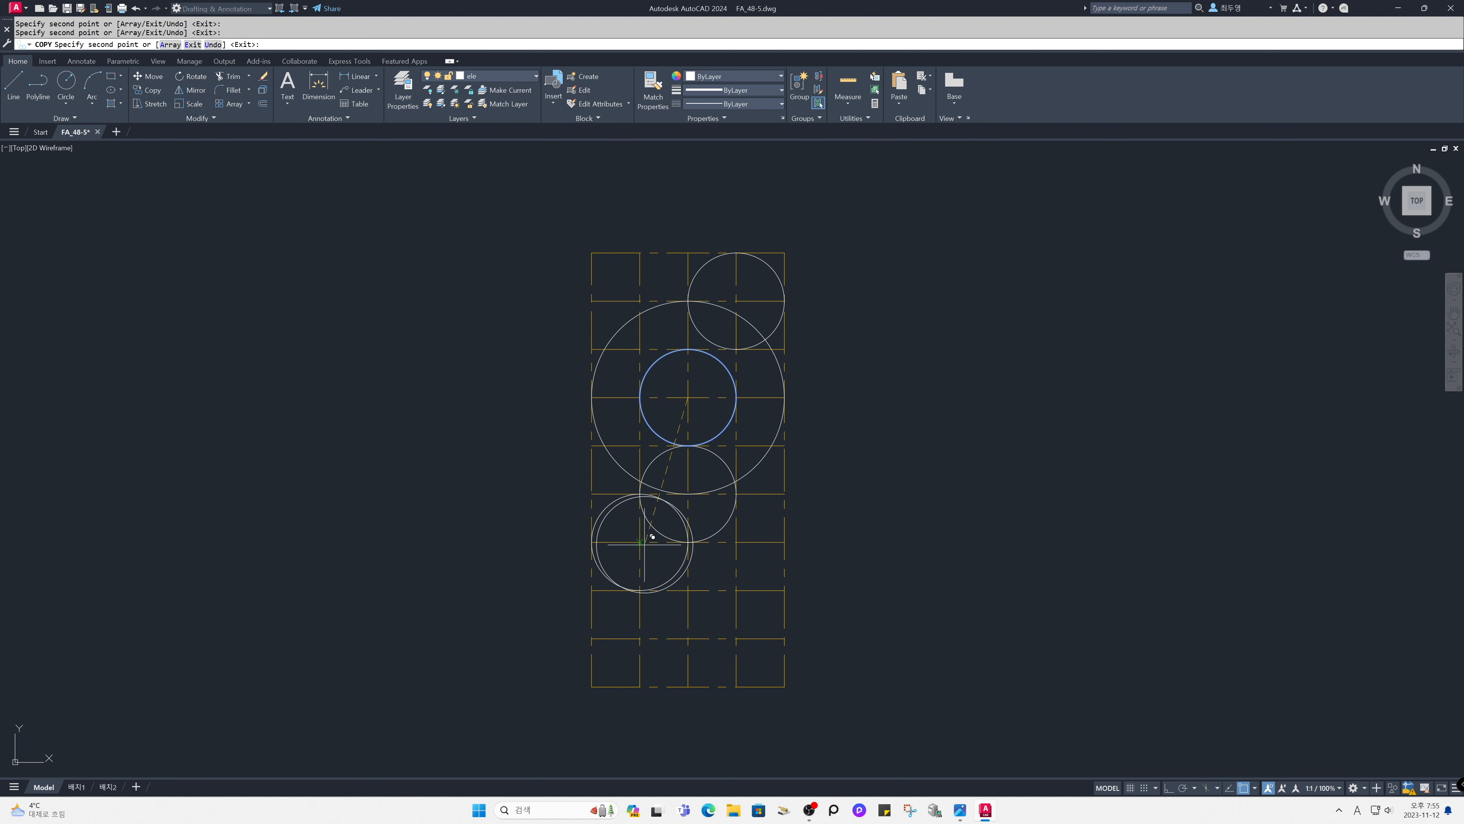
click(741, 588)
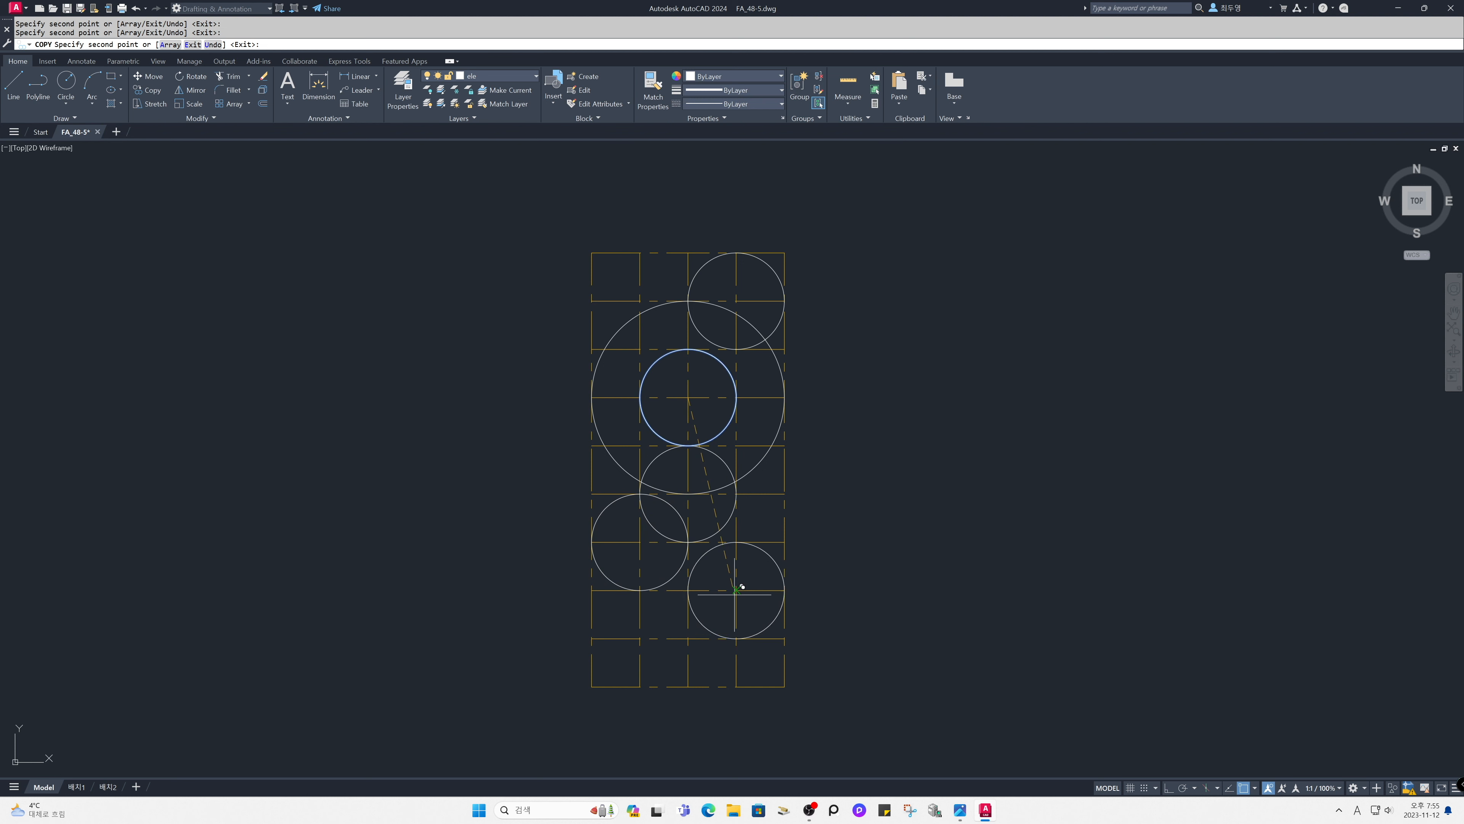
click(691, 634)
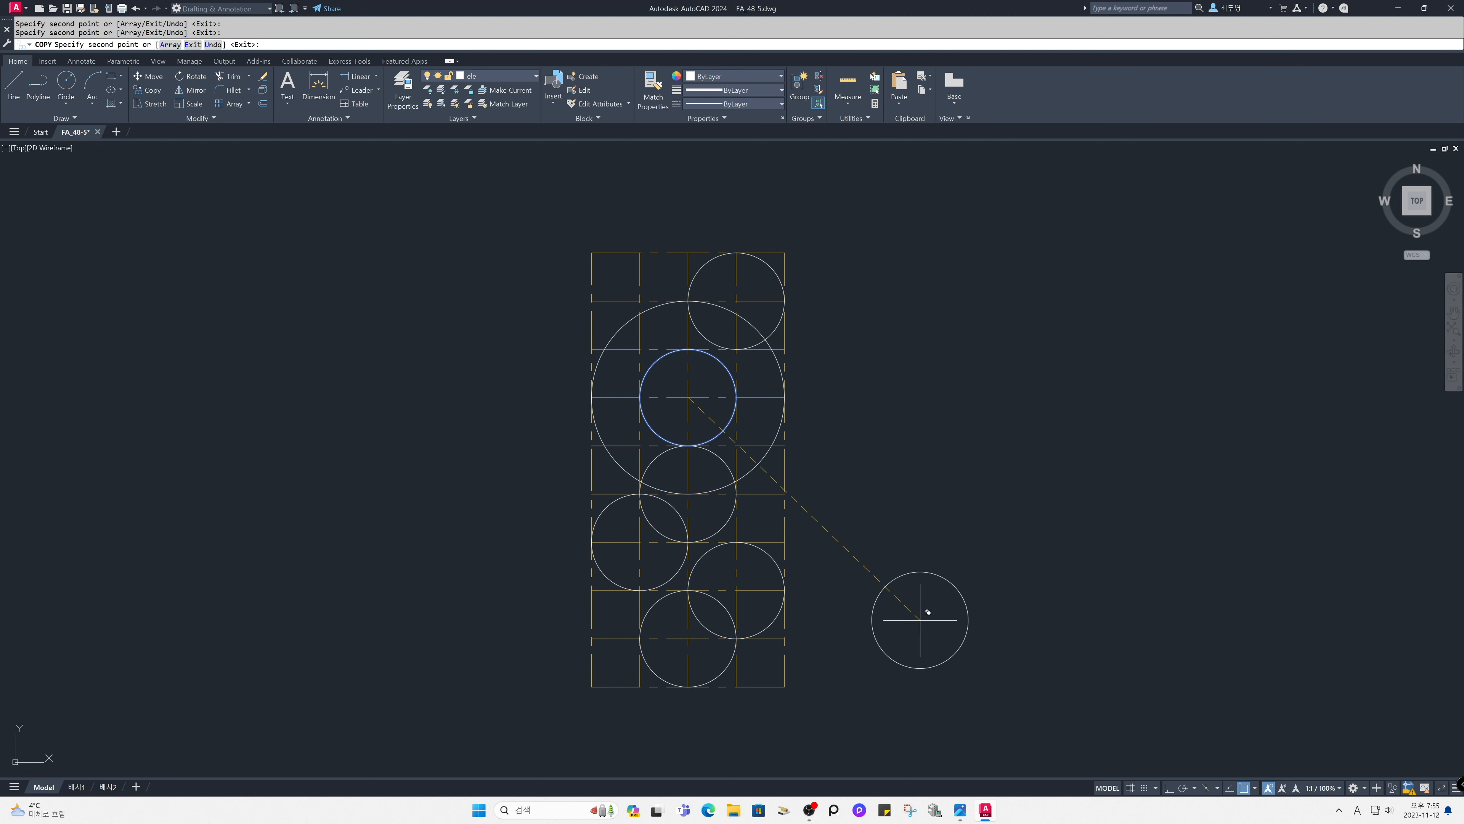
key(Return)
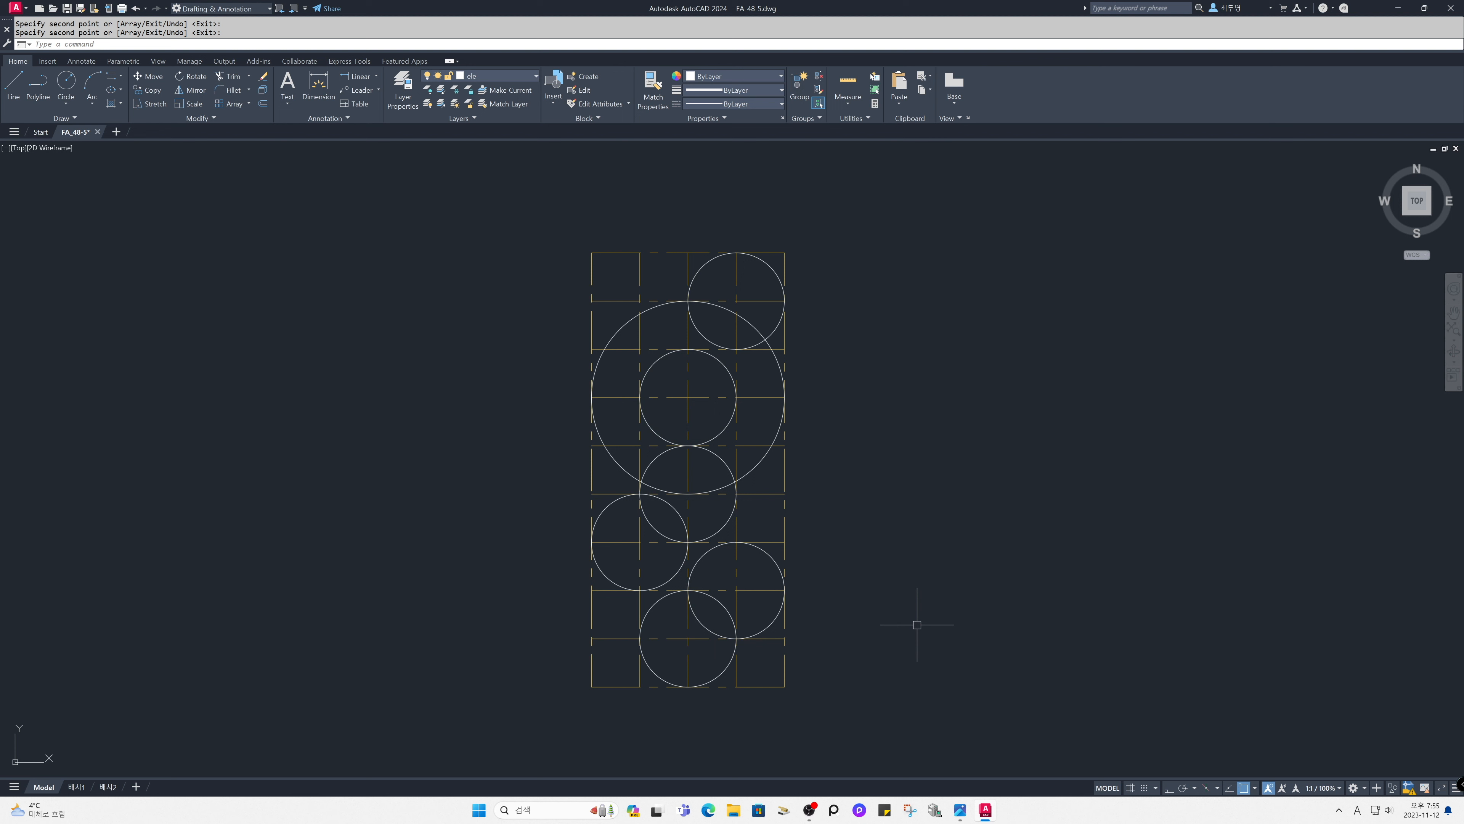
Step: Copy the whole grid with its circles horizontally to the right with Ortho on, leaving a gap between both figures
text(cp)
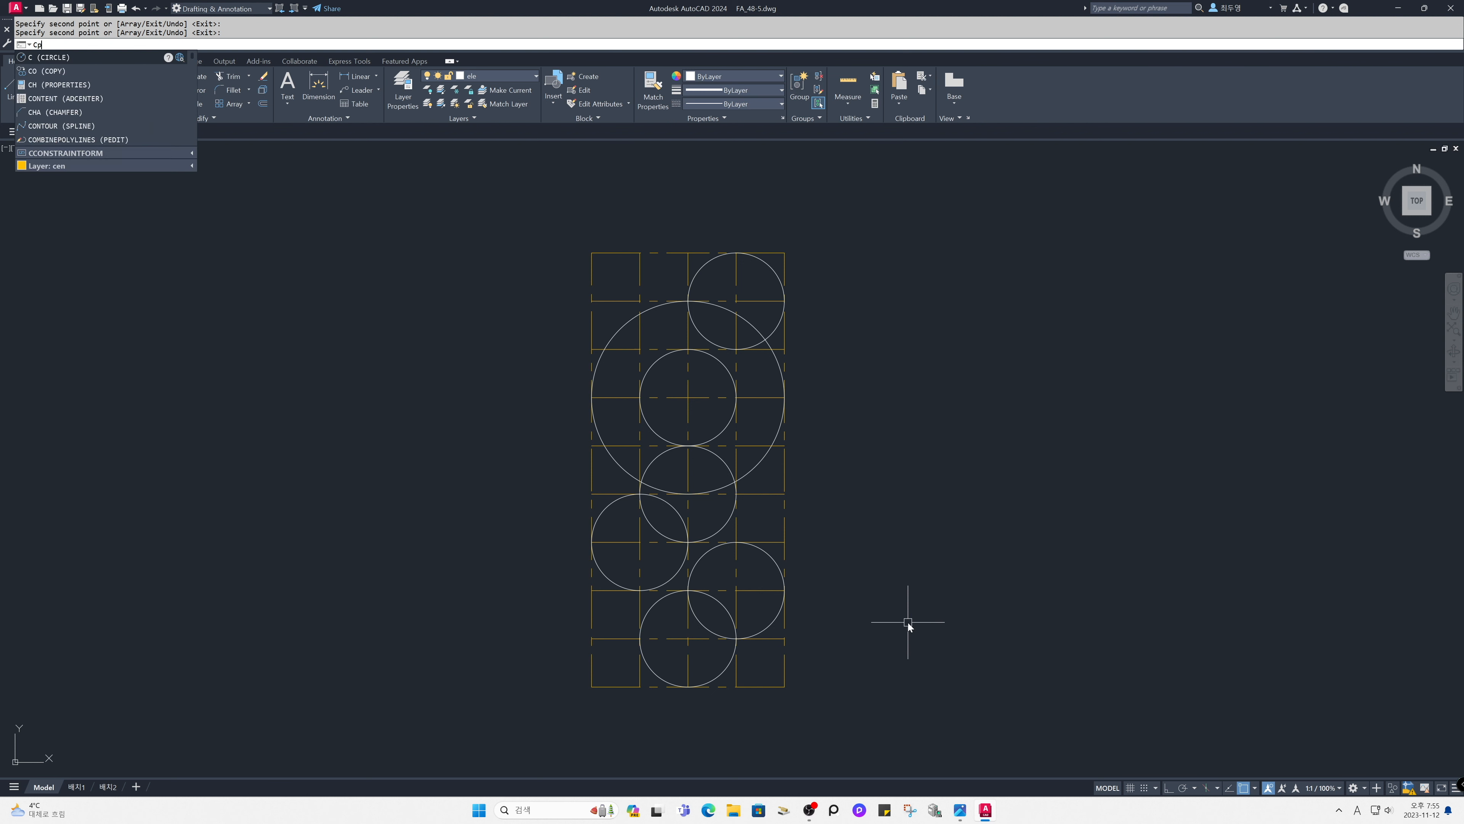
key(Return)
click(898, 691)
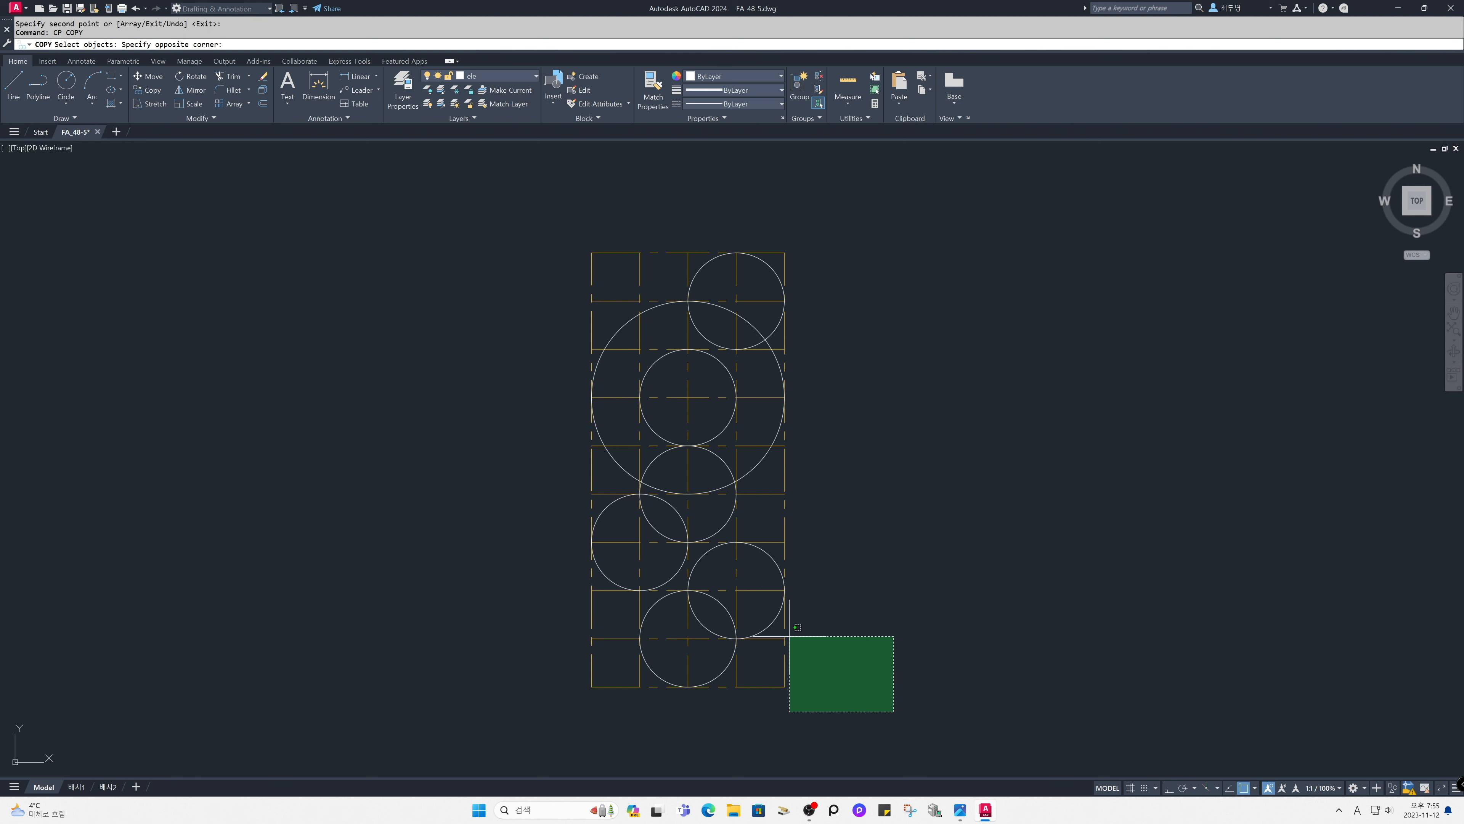
click(536, 223)
key(Return)
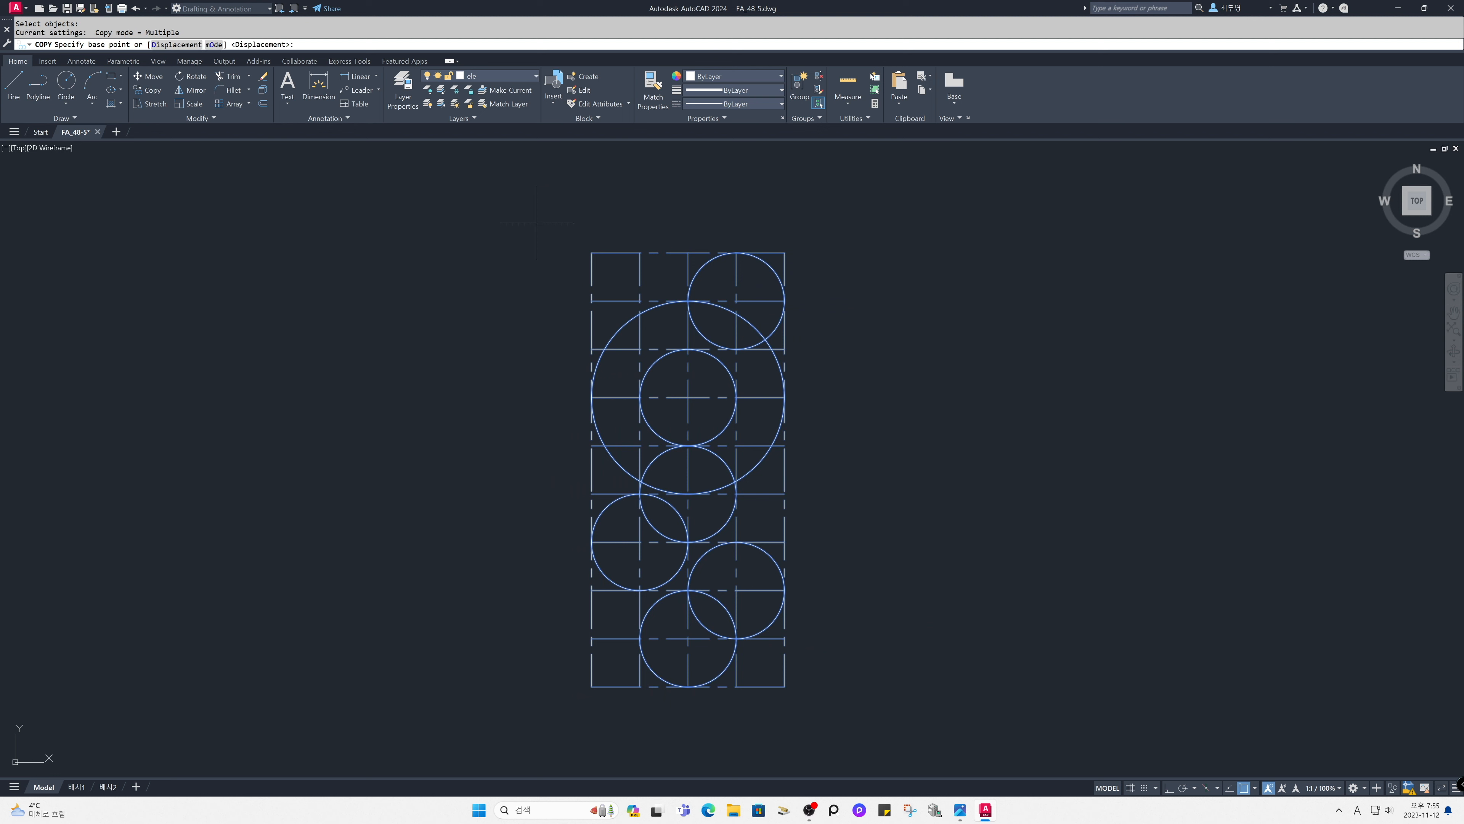
key(F8)
click(556, 215)
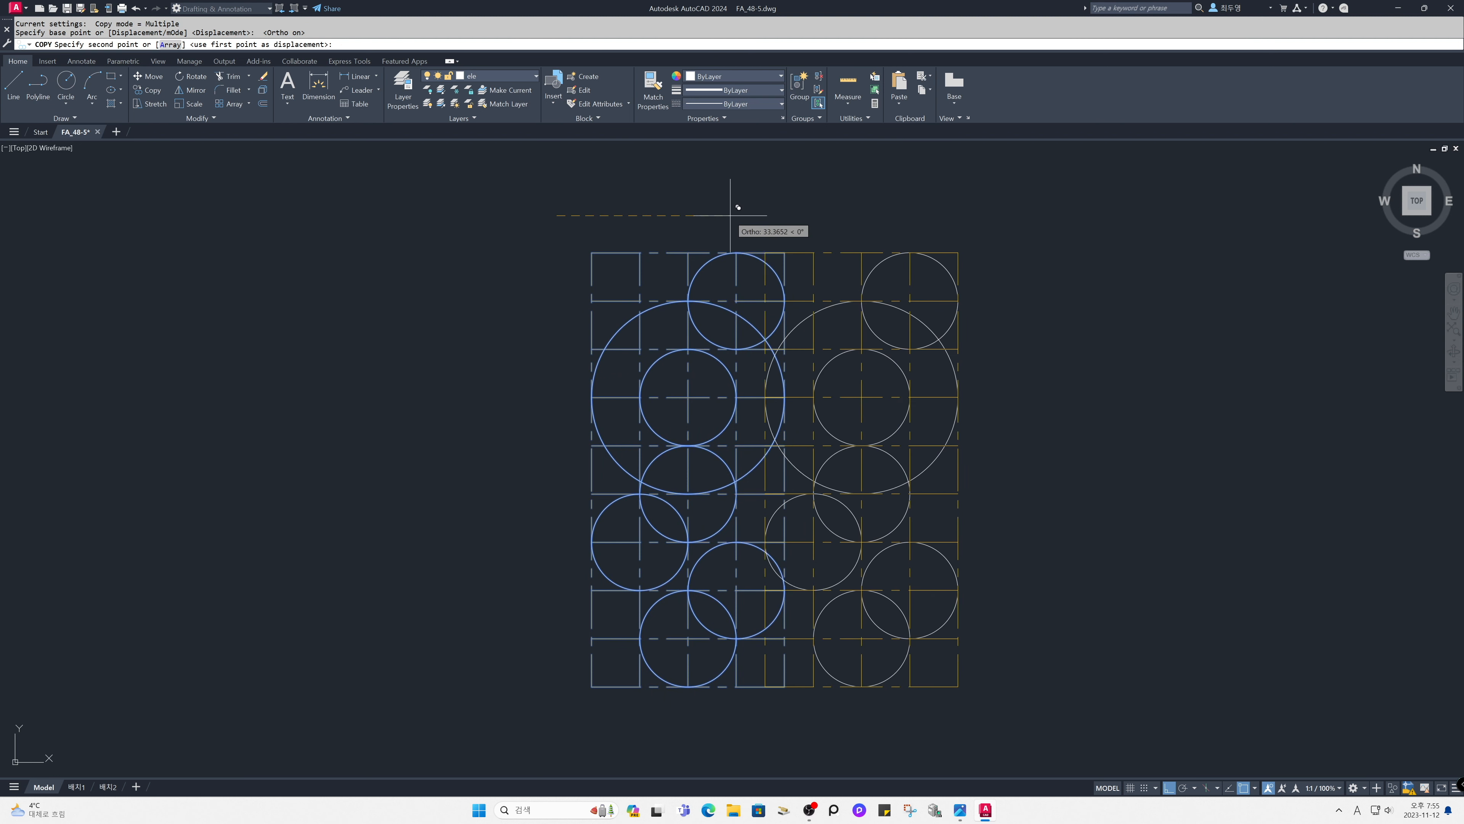
click(863, 218)
key(Return)
Step: Draw a horizontal line across the full diameter of the upper-right circle in the copied figure
middle_drag(1079, 408, 790, 421)
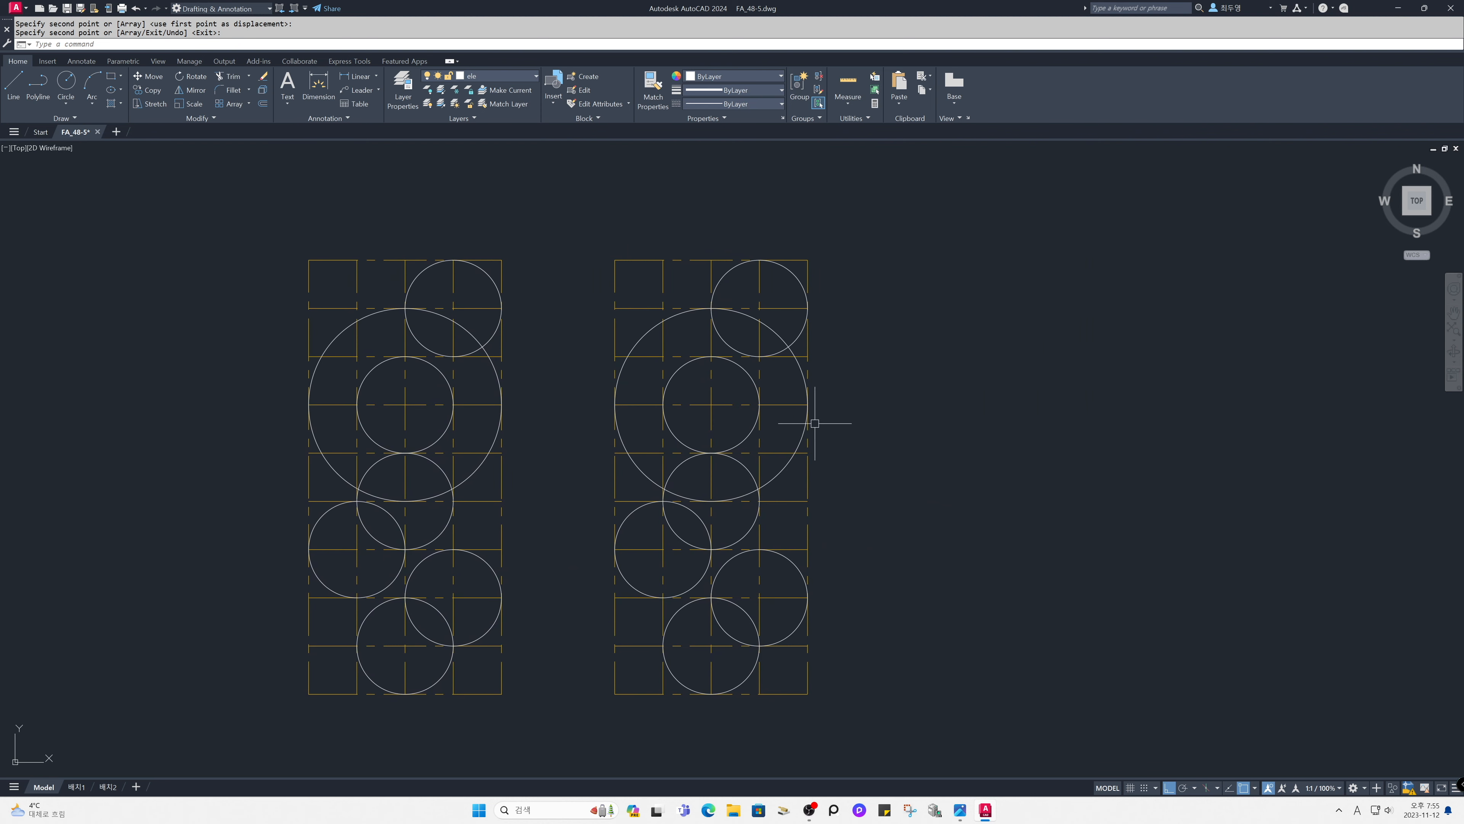
middle_drag(913, 437, 922, 438)
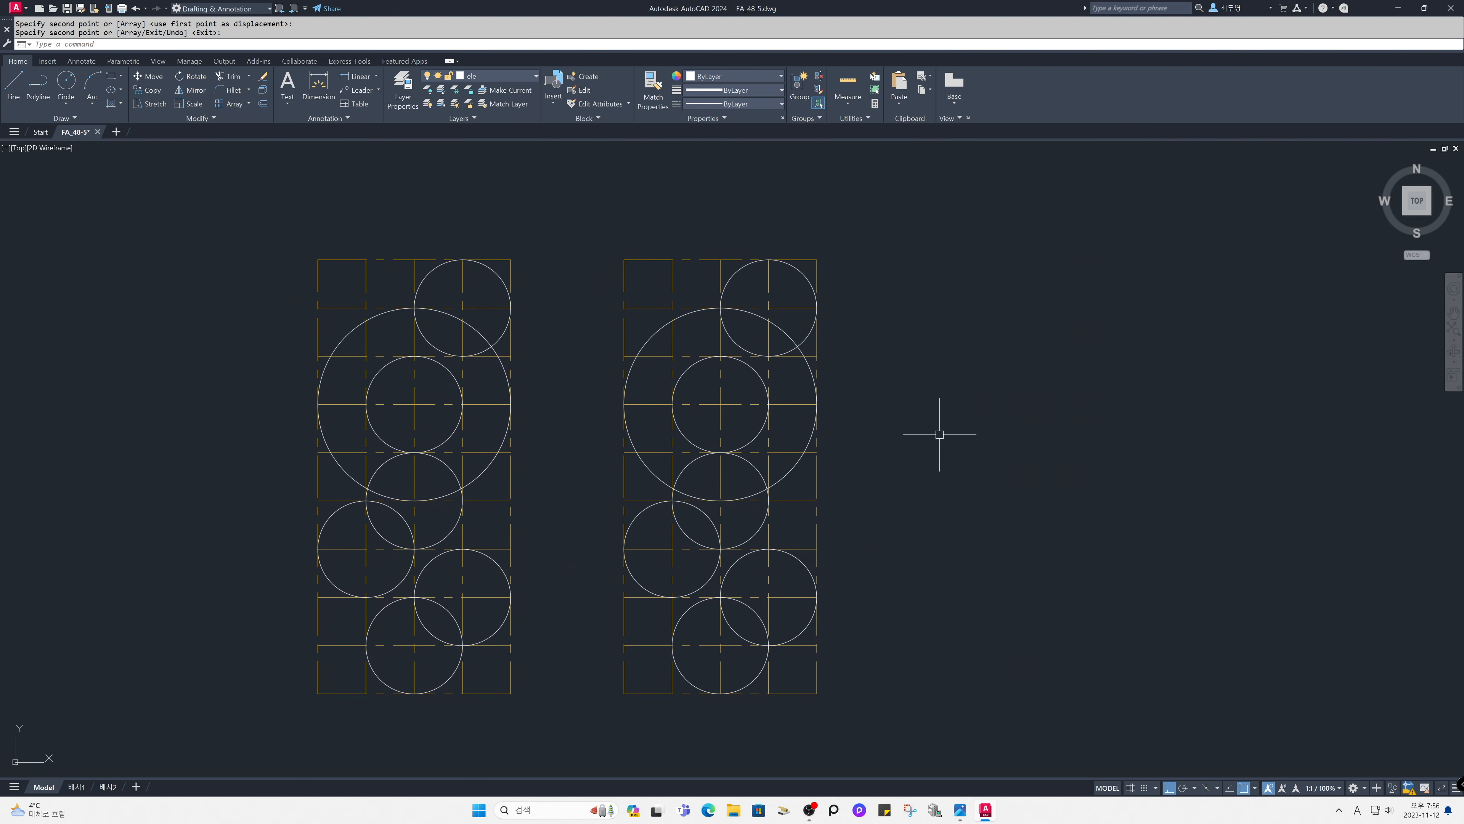
text(l)
key(Return)
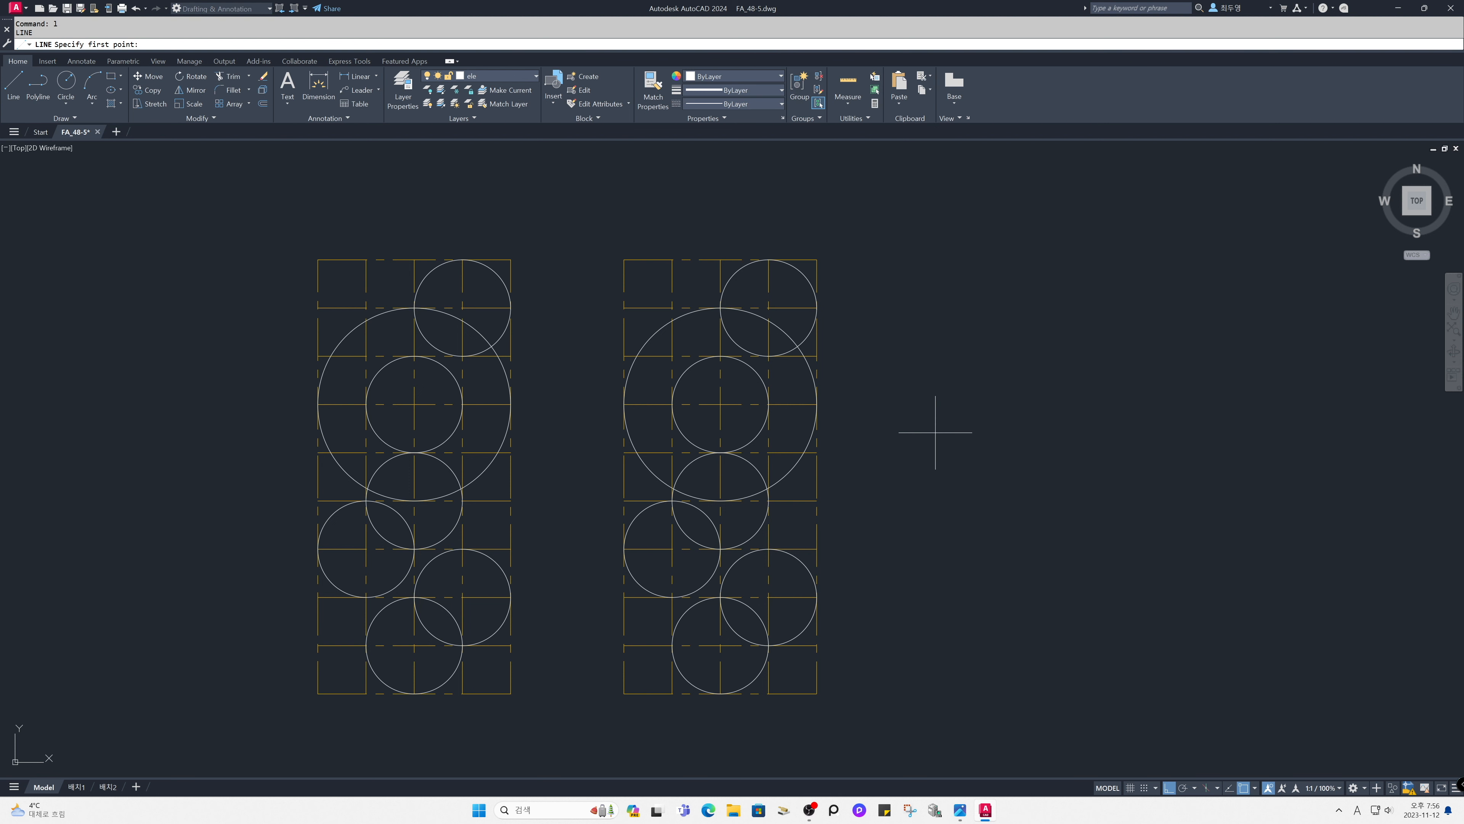
click(749, 308)
click(816, 308)
key(Return)
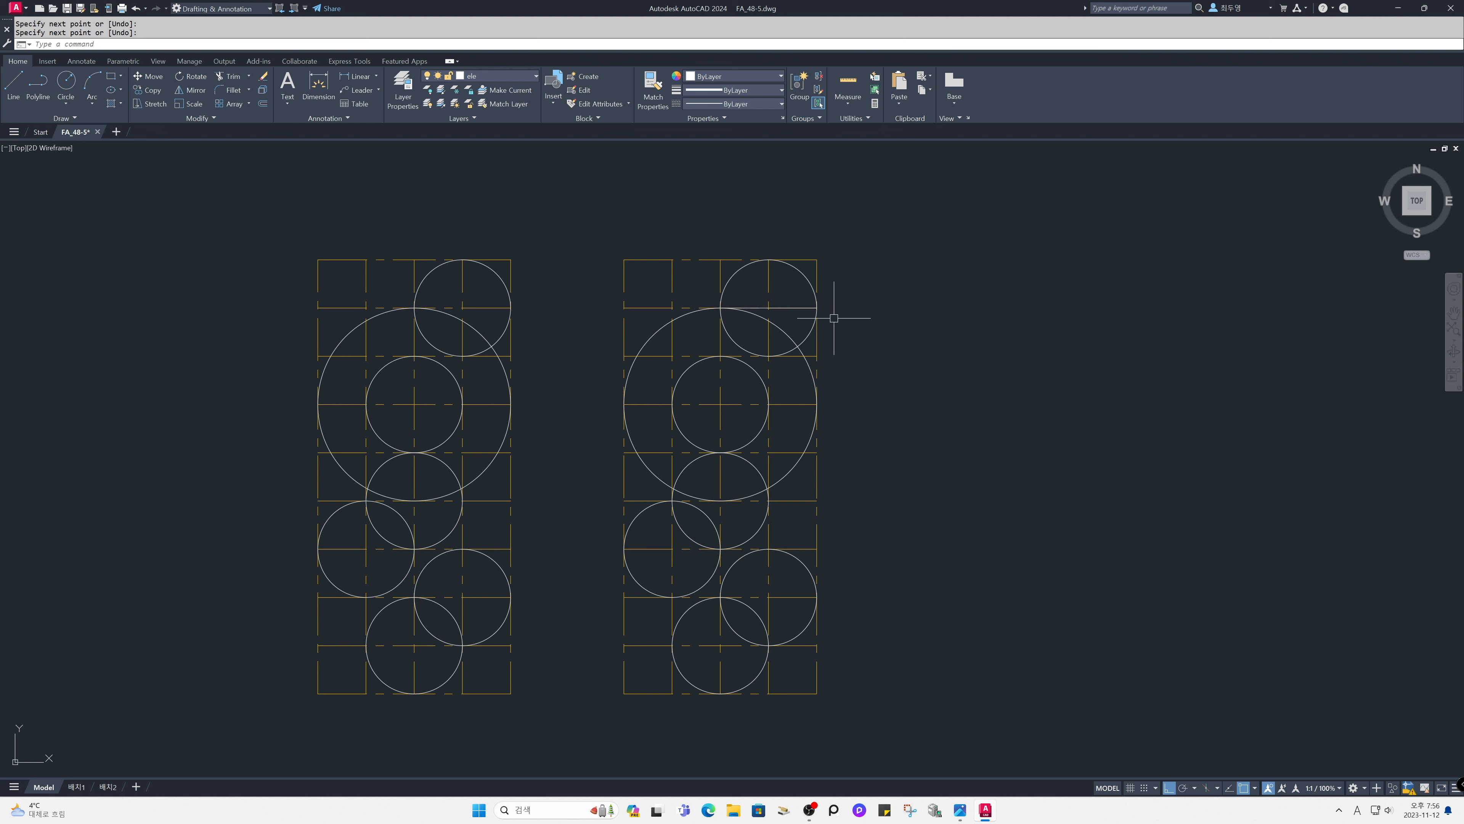
Step: Draw a horizontal line from the top of the copied figure's lower-right circle to the rightmost point of its lower-left circle
key(Return)
click(769, 549)
click(719, 548)
key(Return)
Step: Draw a horizontal line from the bottom of the copied figure's lower-left circle to the top of its bottommost circle
key(Return)
click(672, 597)
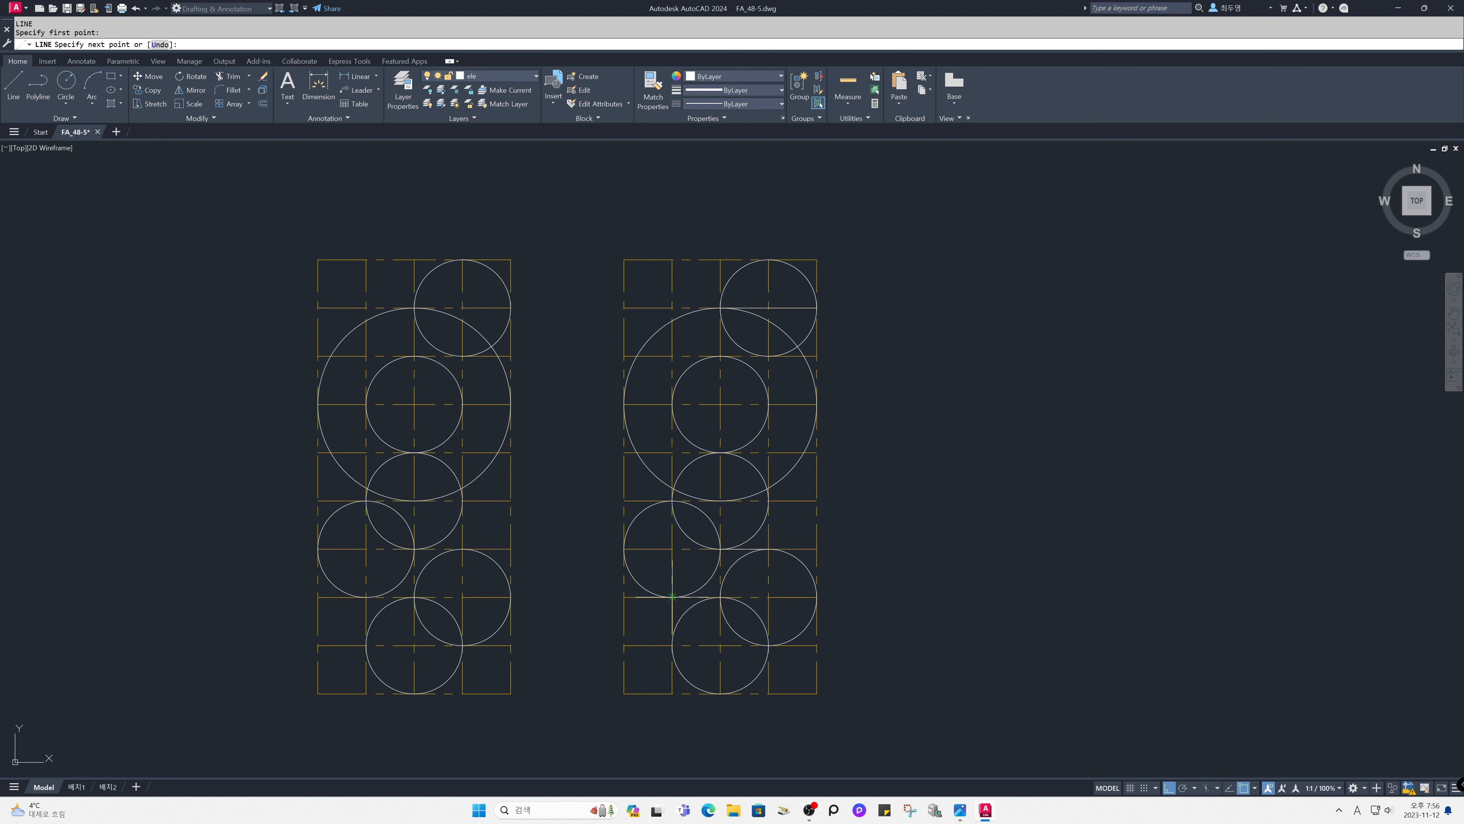
click(720, 597)
key(Return)
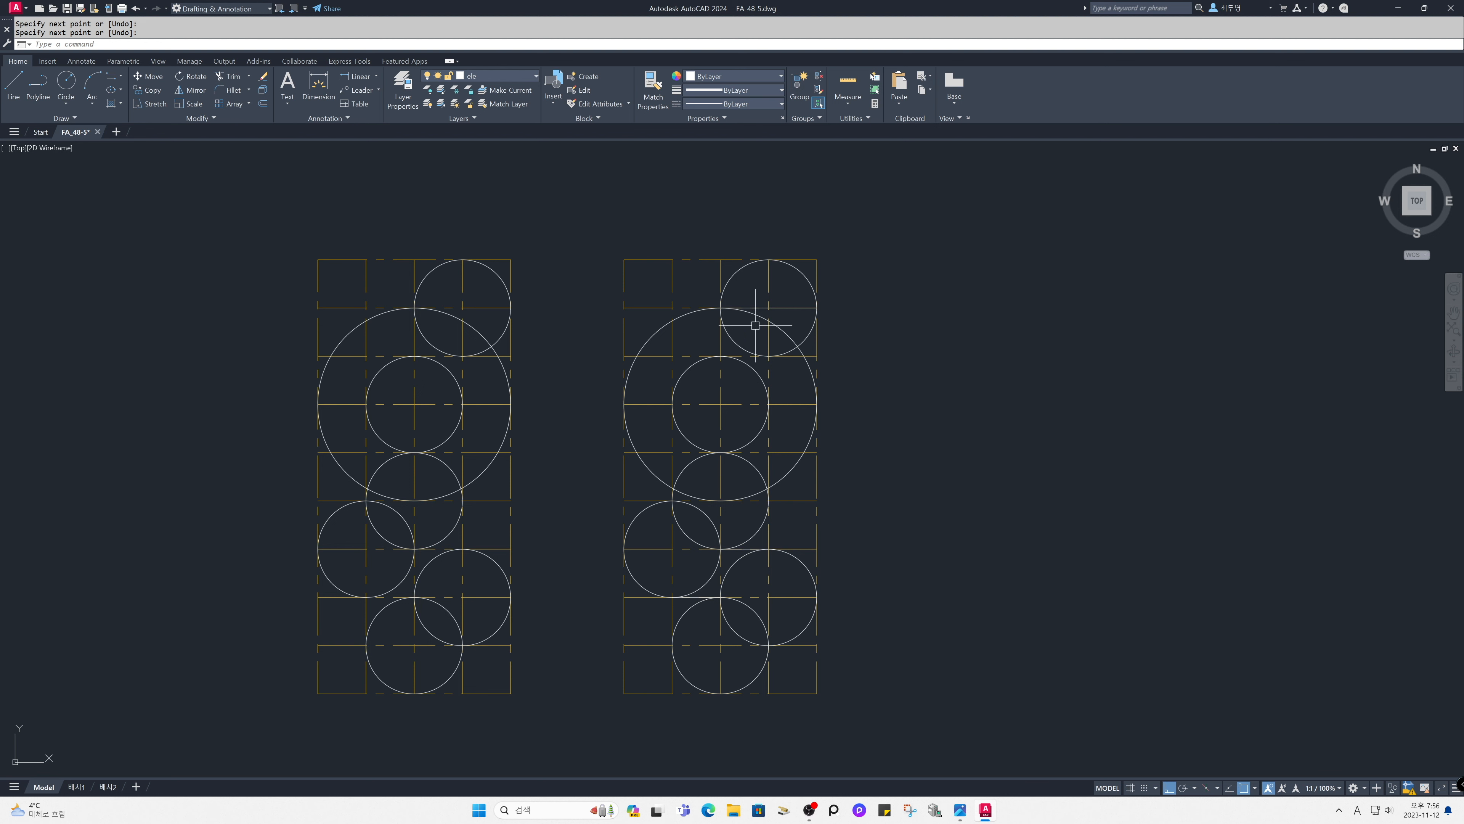
Step: Freeze the cen layer and trim the copied figure's upper-right and large circles into a round head with a pointed tip under the horizontal line
click(519, 77)
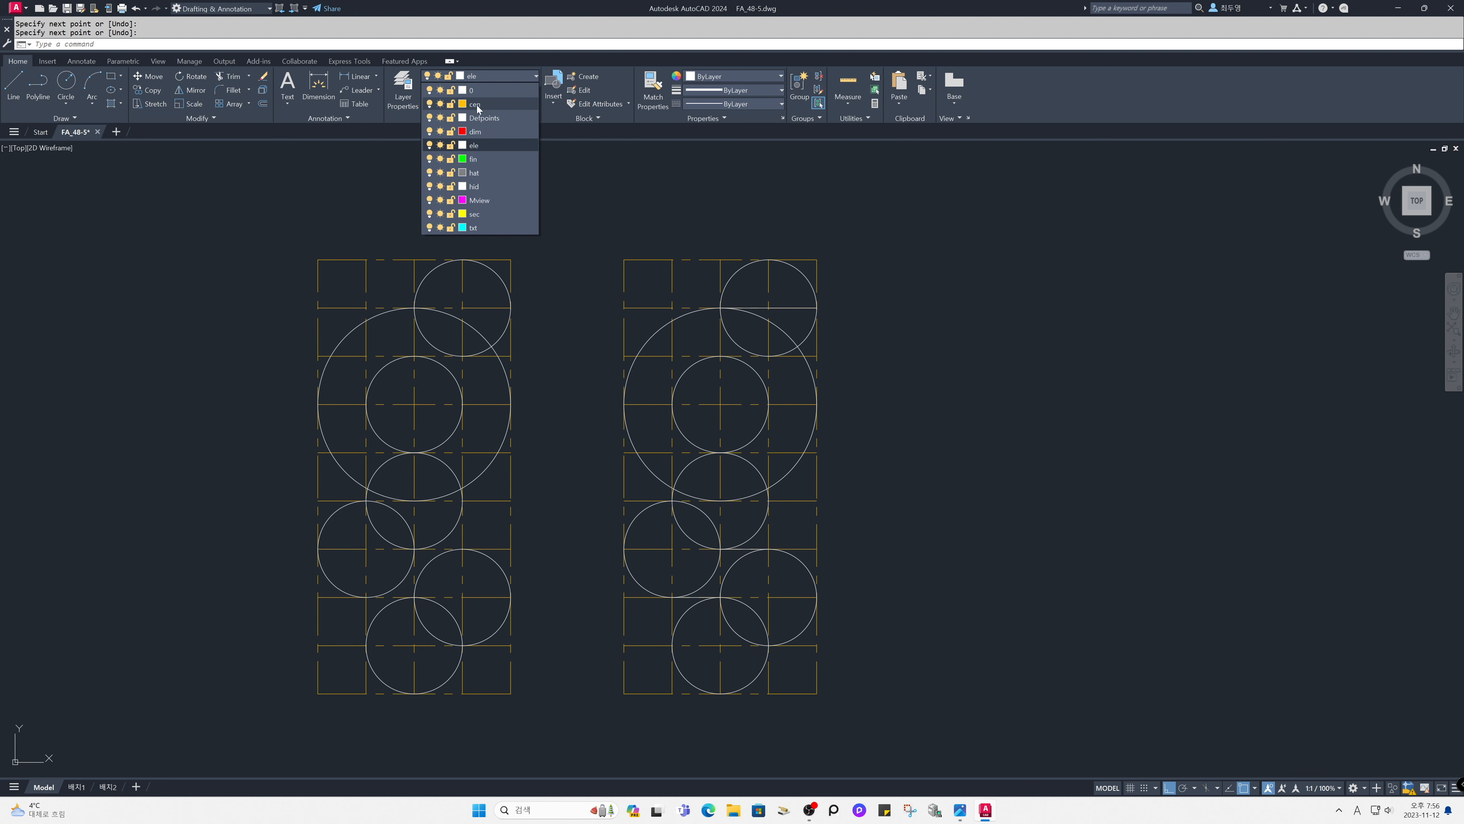
click(440, 104)
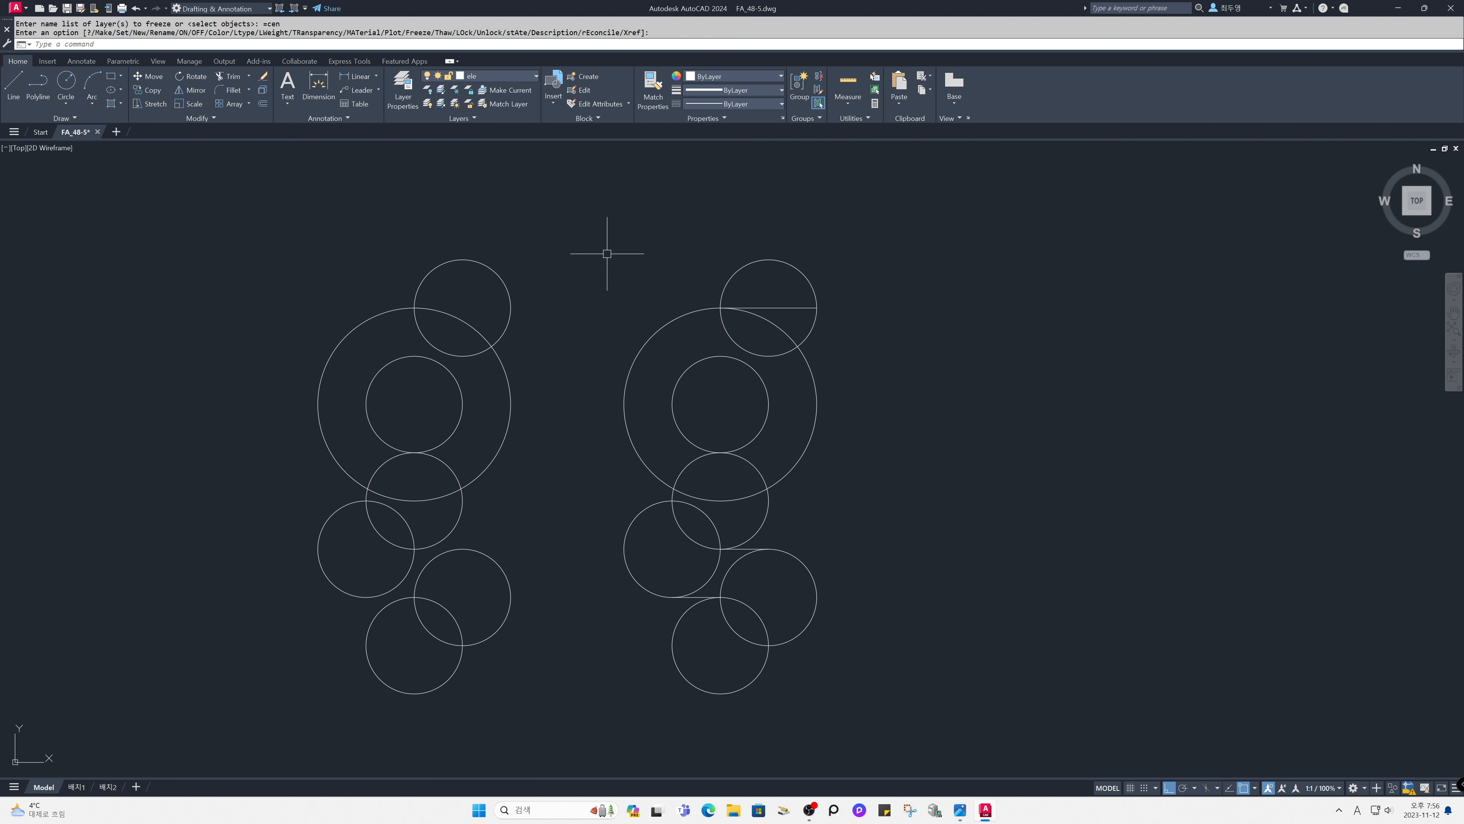
text(tr)
key(Return)
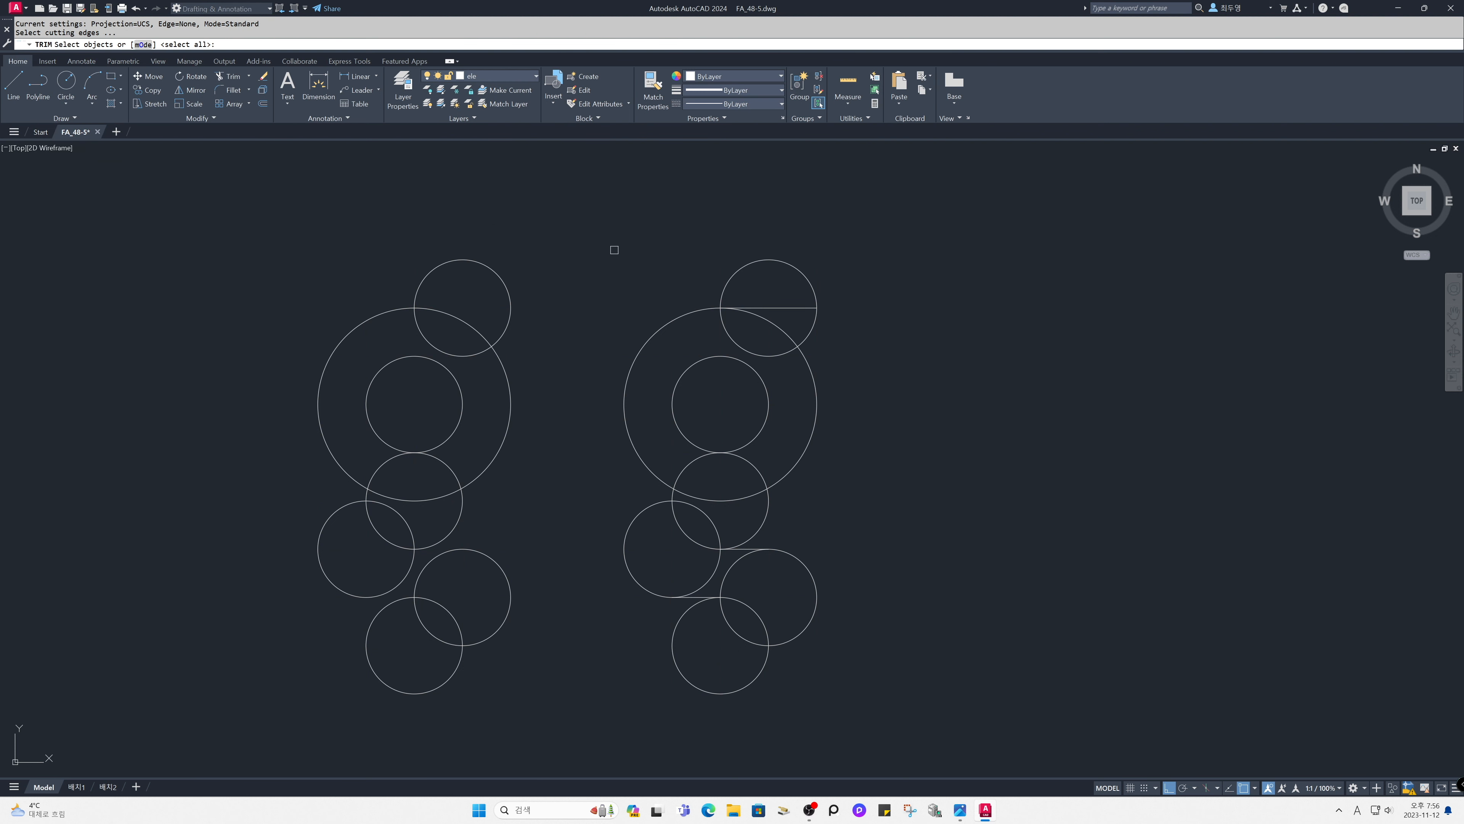
key(Return)
click(644, 240)
click(779, 280)
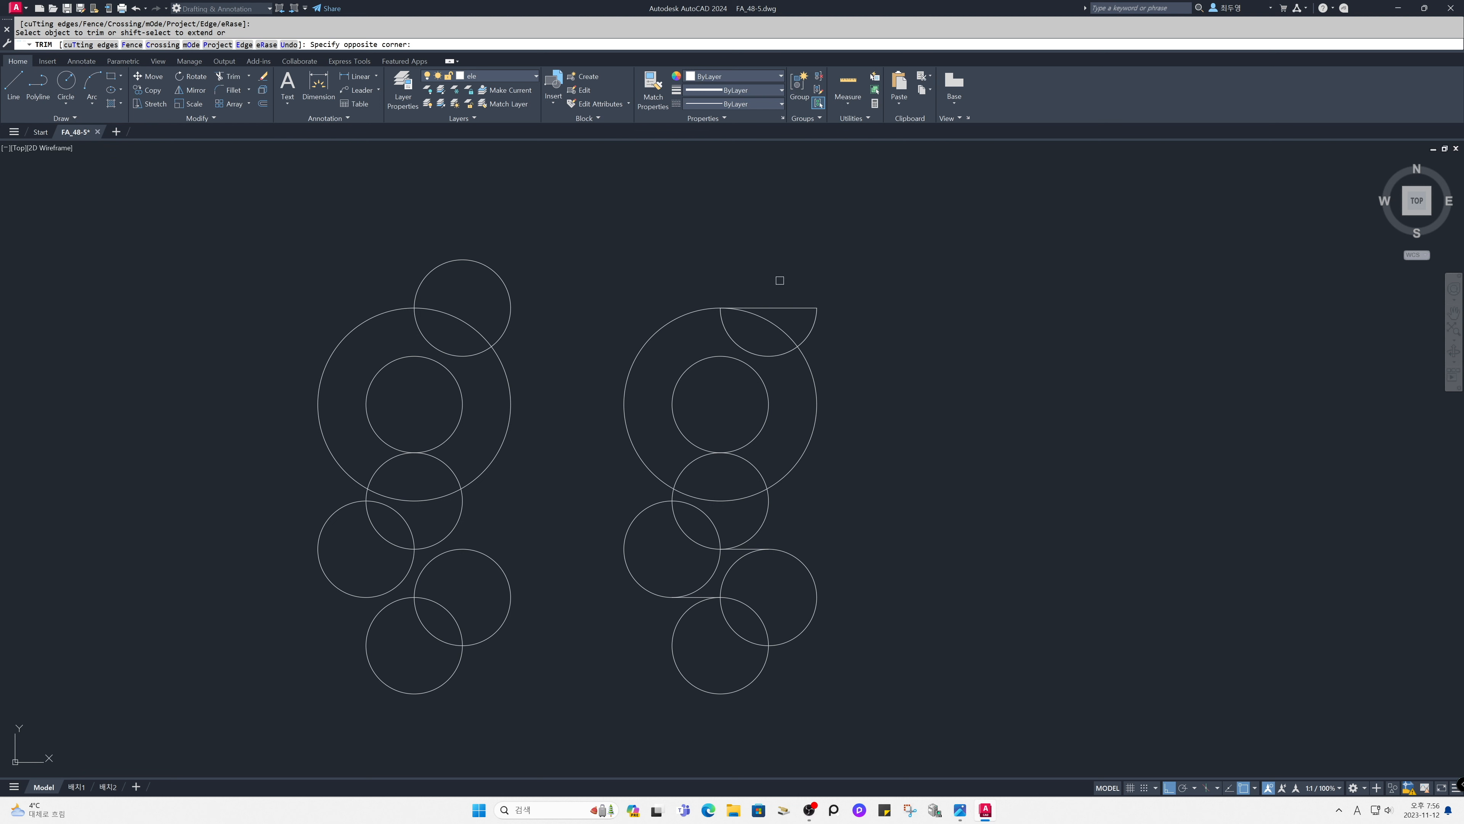
click(795, 326)
click(718, 326)
Step: Trim the four lower circles of the copied figure into a closed S-shaped tail joined by the two short horizontal lines
click(778, 461)
click(680, 465)
click(790, 528)
click(695, 514)
click(673, 494)
click(693, 563)
click(749, 581)
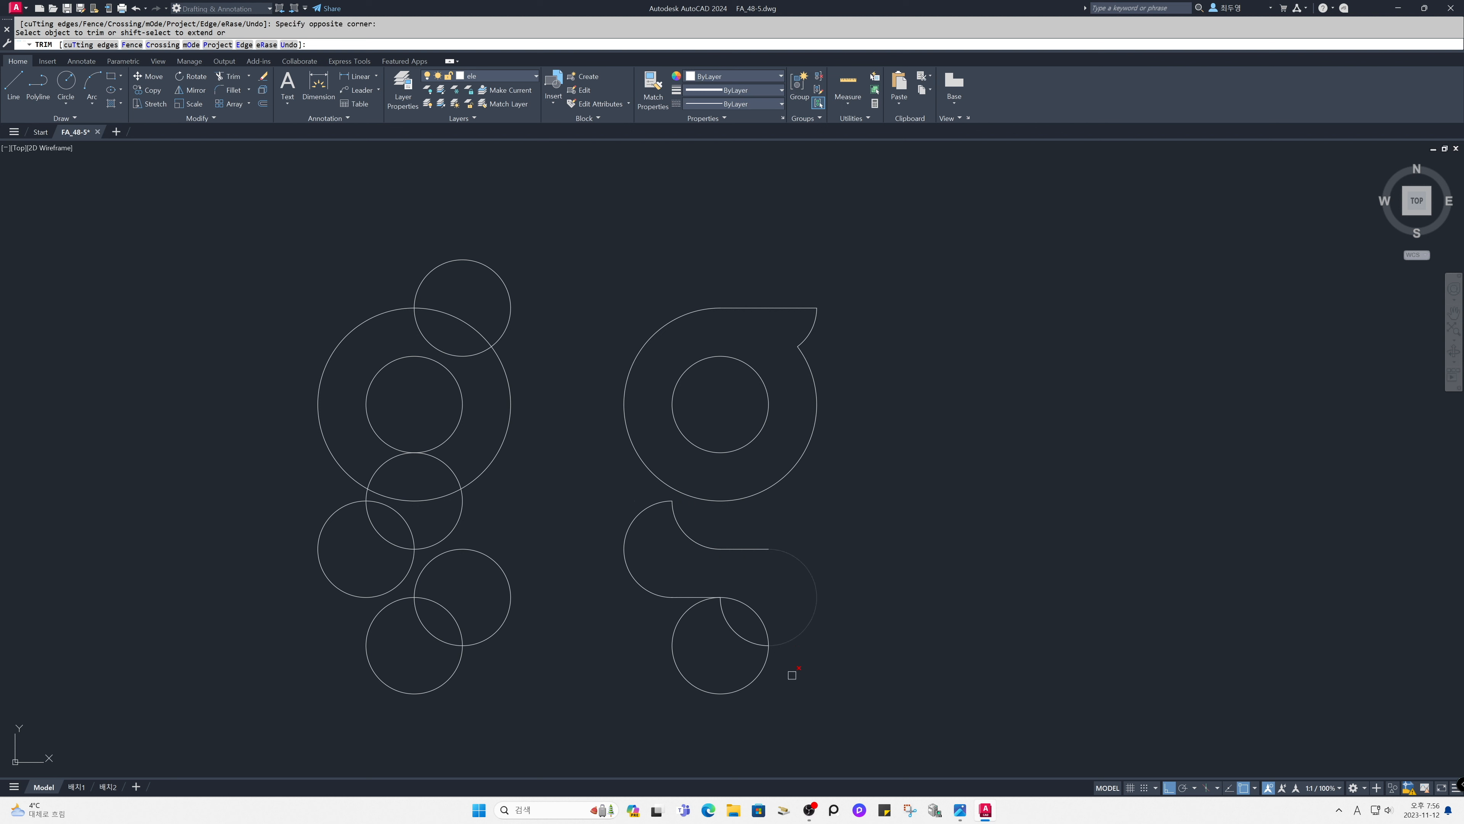
click(746, 721)
click(691, 626)
key(Return)
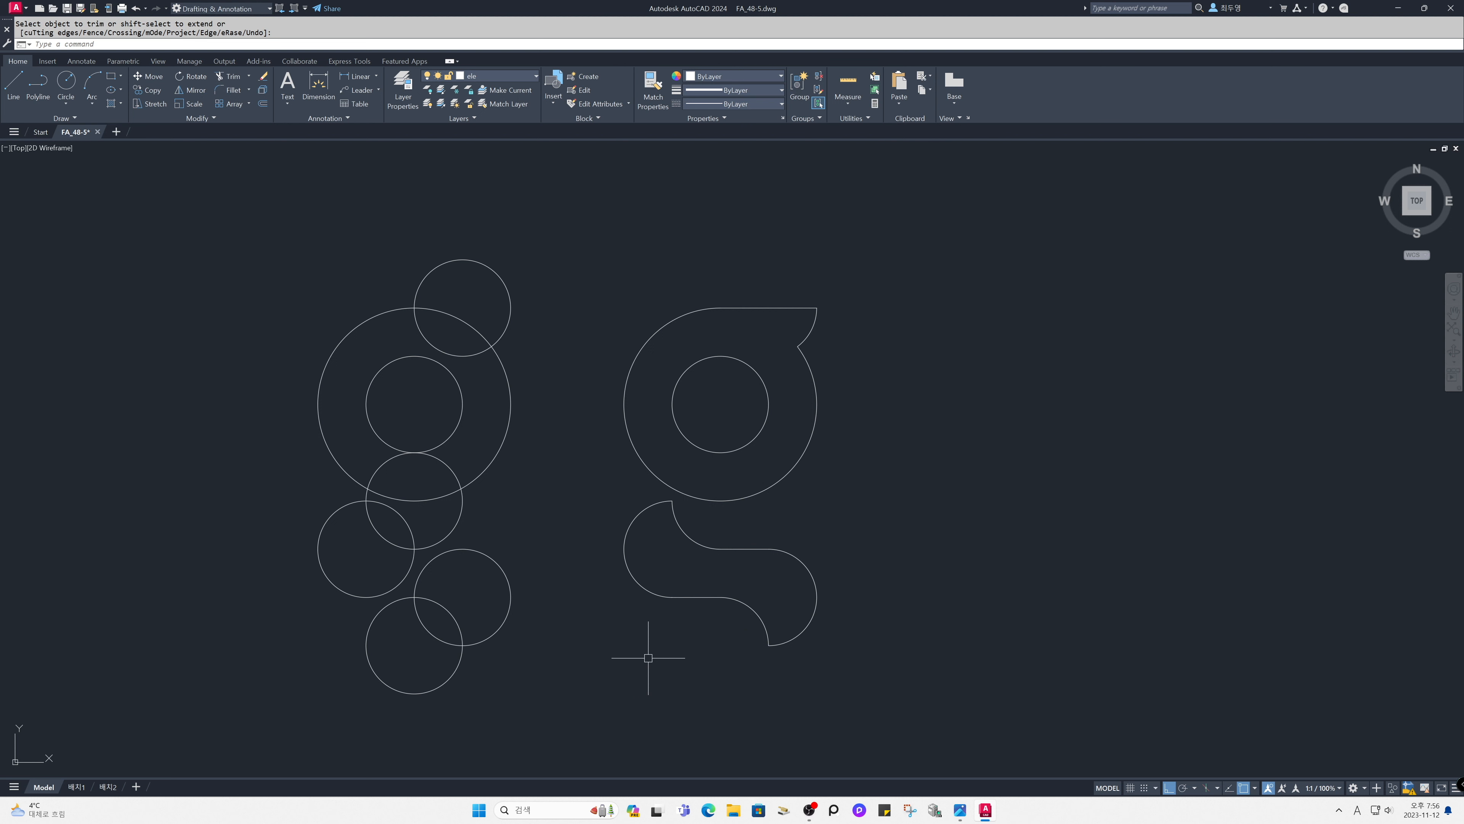
Step: Thaw the cen layer and lock it
click(524, 76)
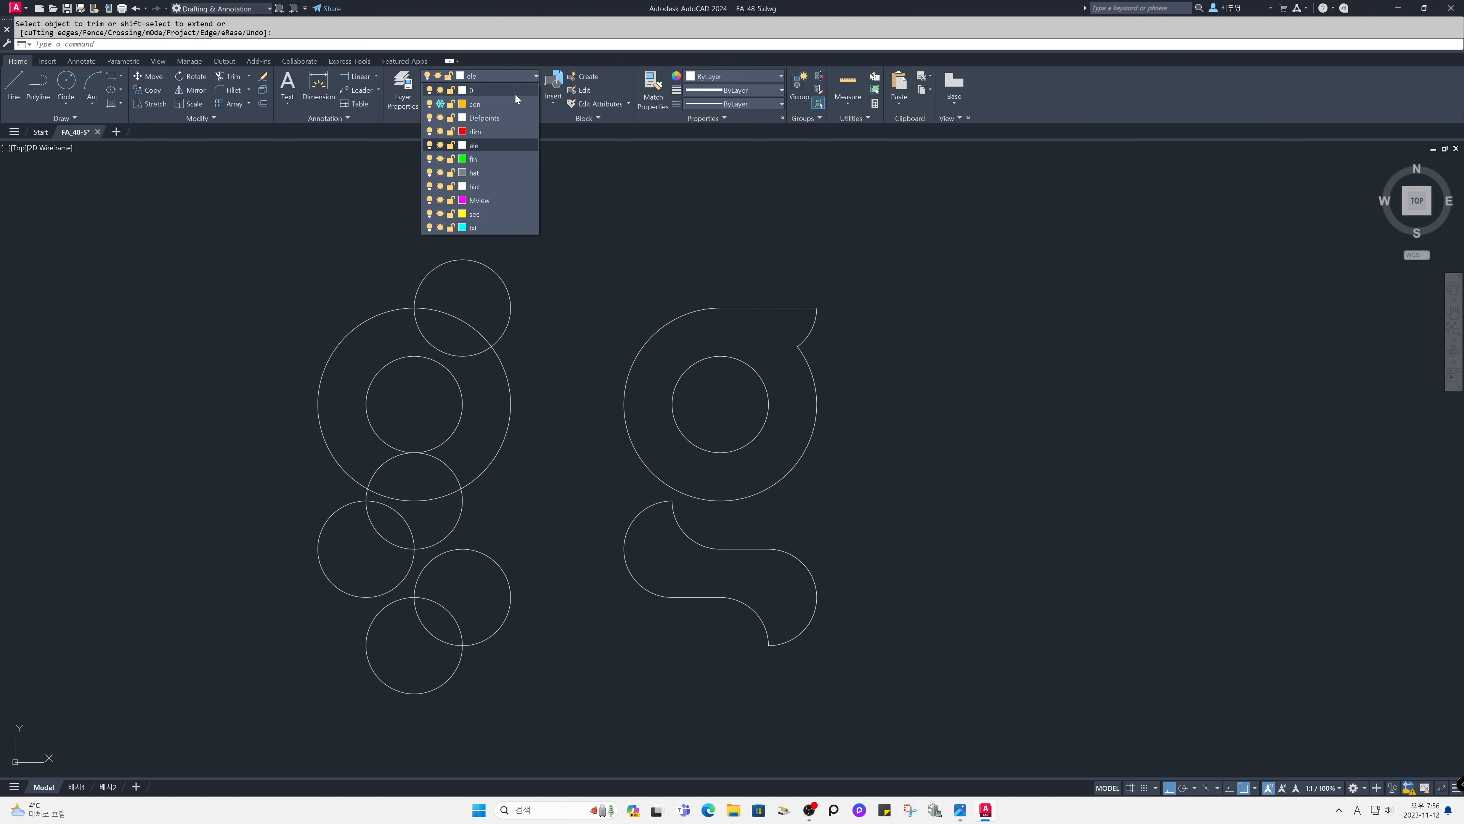
click(440, 103)
click(451, 103)
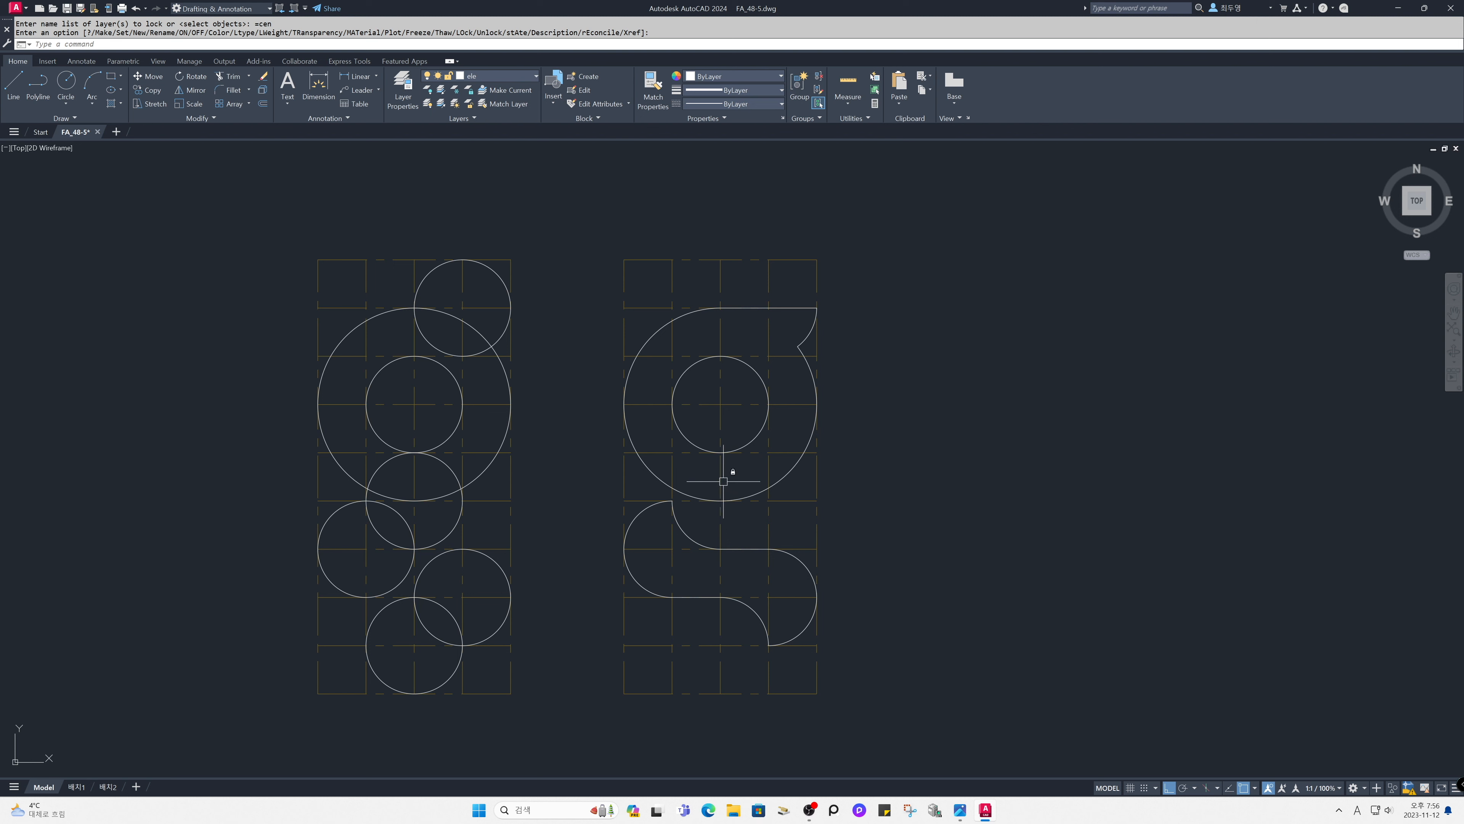
Step: Draw a 100 by 100 rectangle with fillet radius 20 in the empty area to the right of the trimmed figure
scroll(726, 474, down, 2)
middle_drag(722, 470, 564, 484)
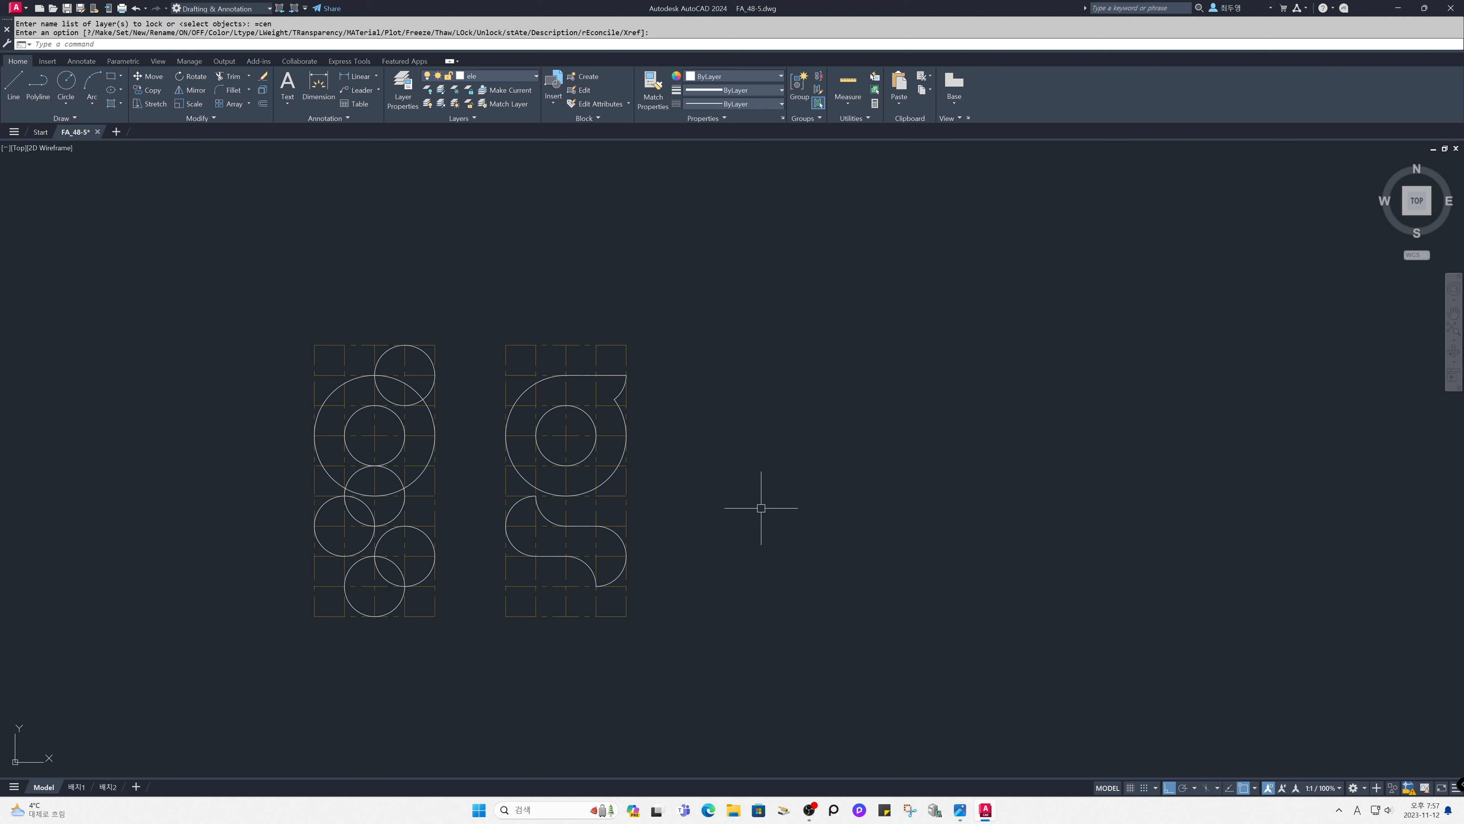
text(rec)
key(Return)
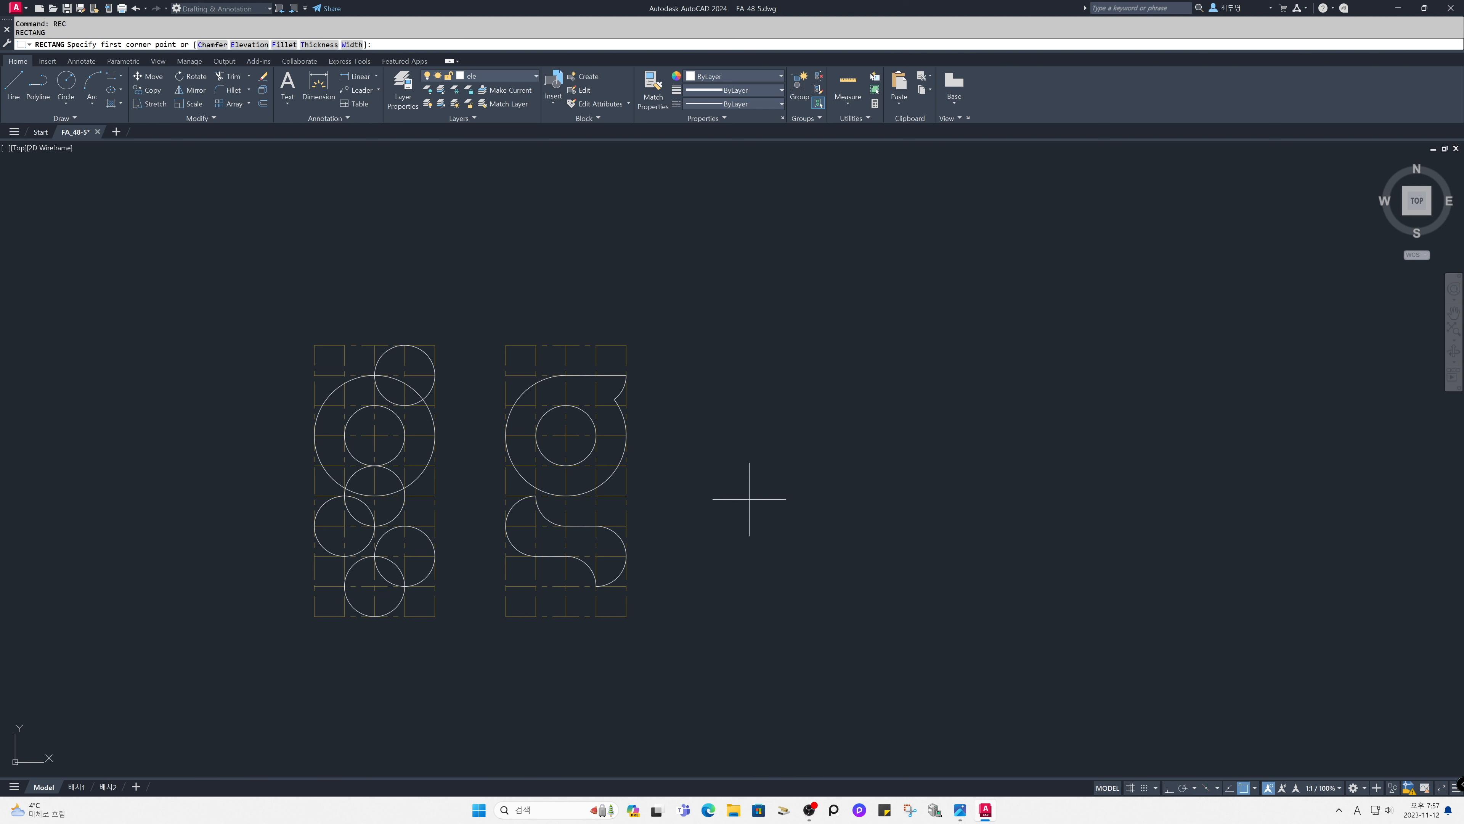
text(f)
key(Return)
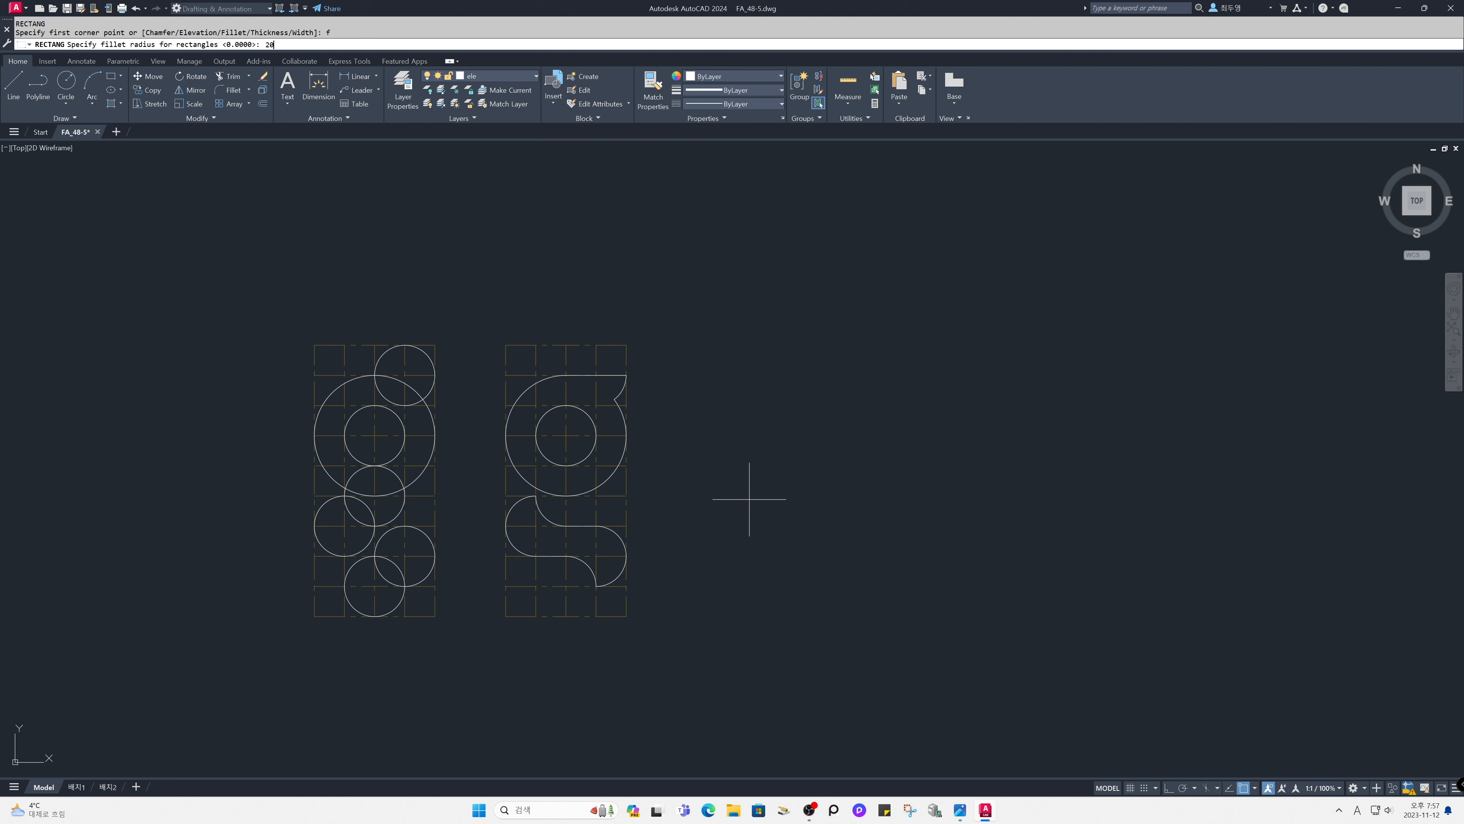
key(Return)
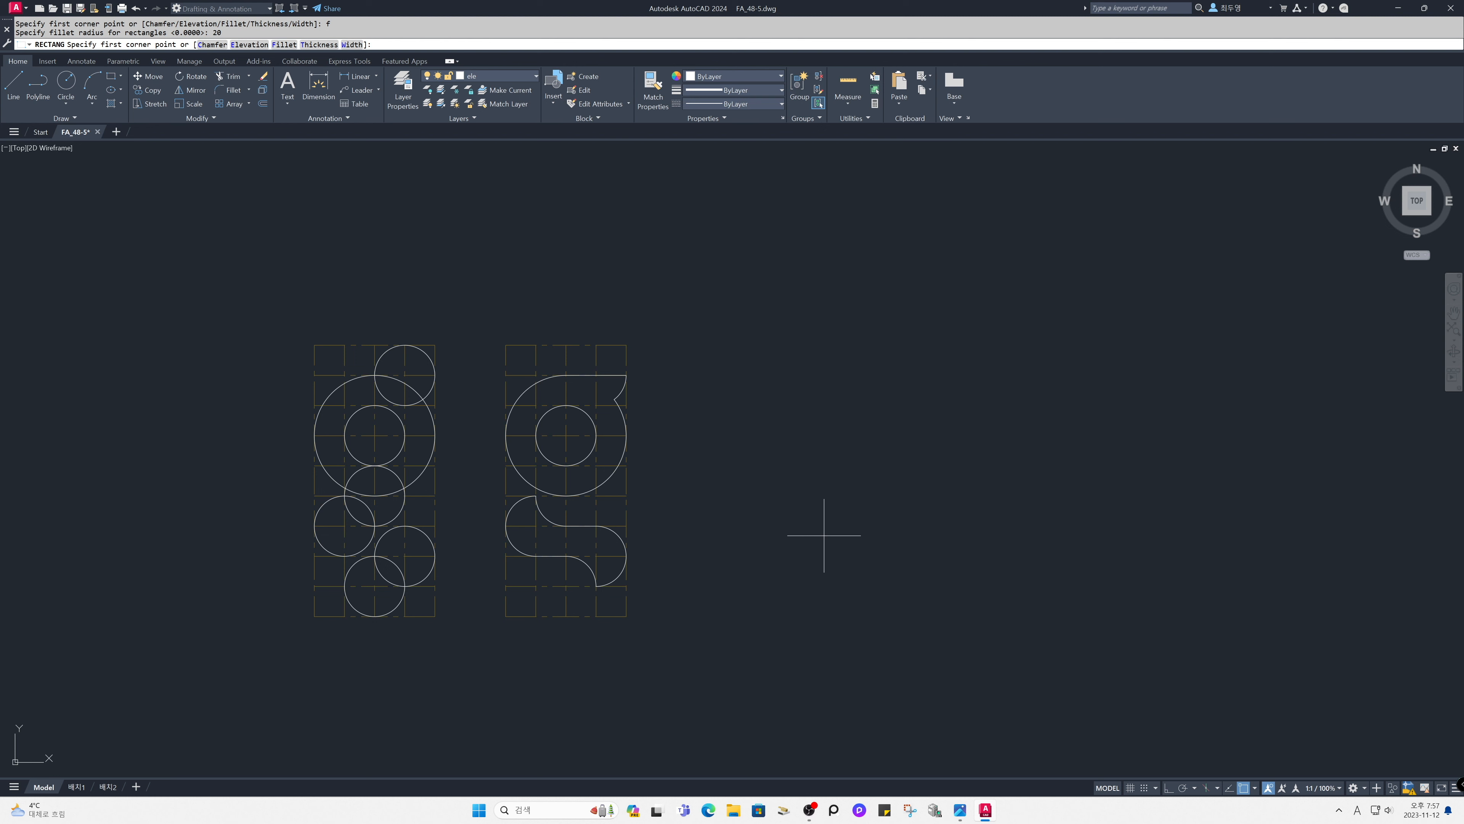
click(784, 628)
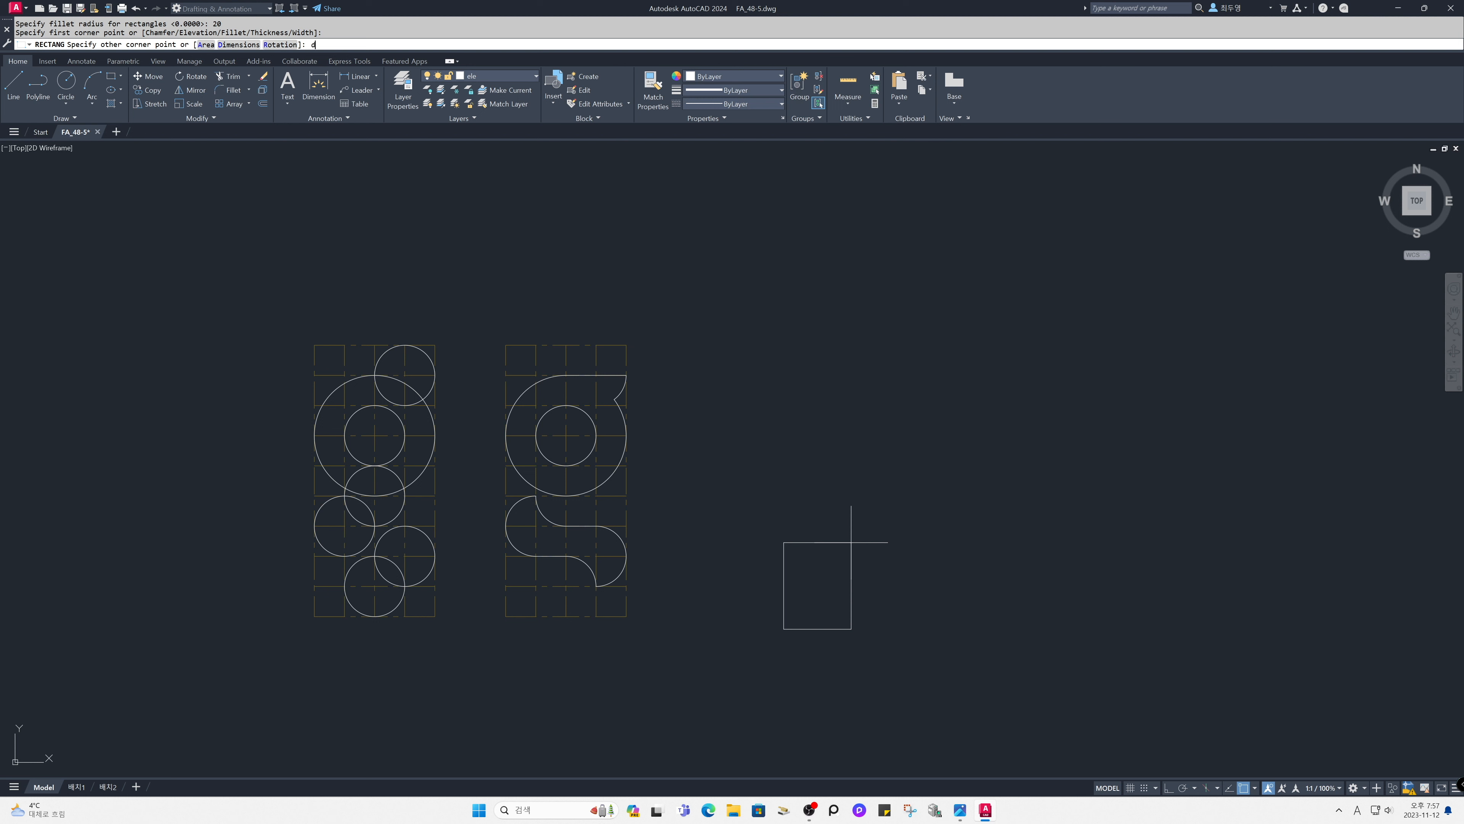
text(d)
key(Return)
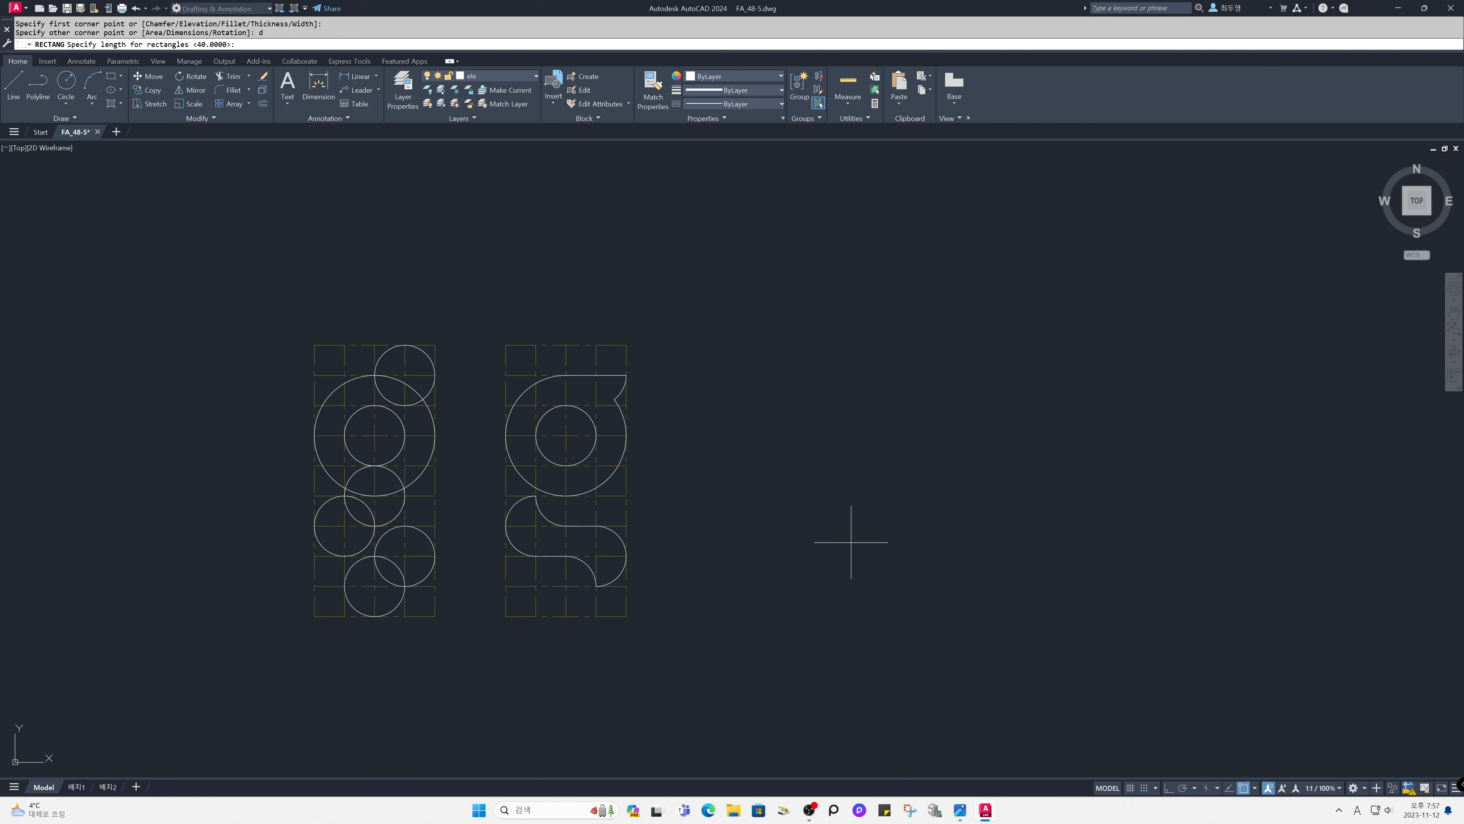
key(Return)
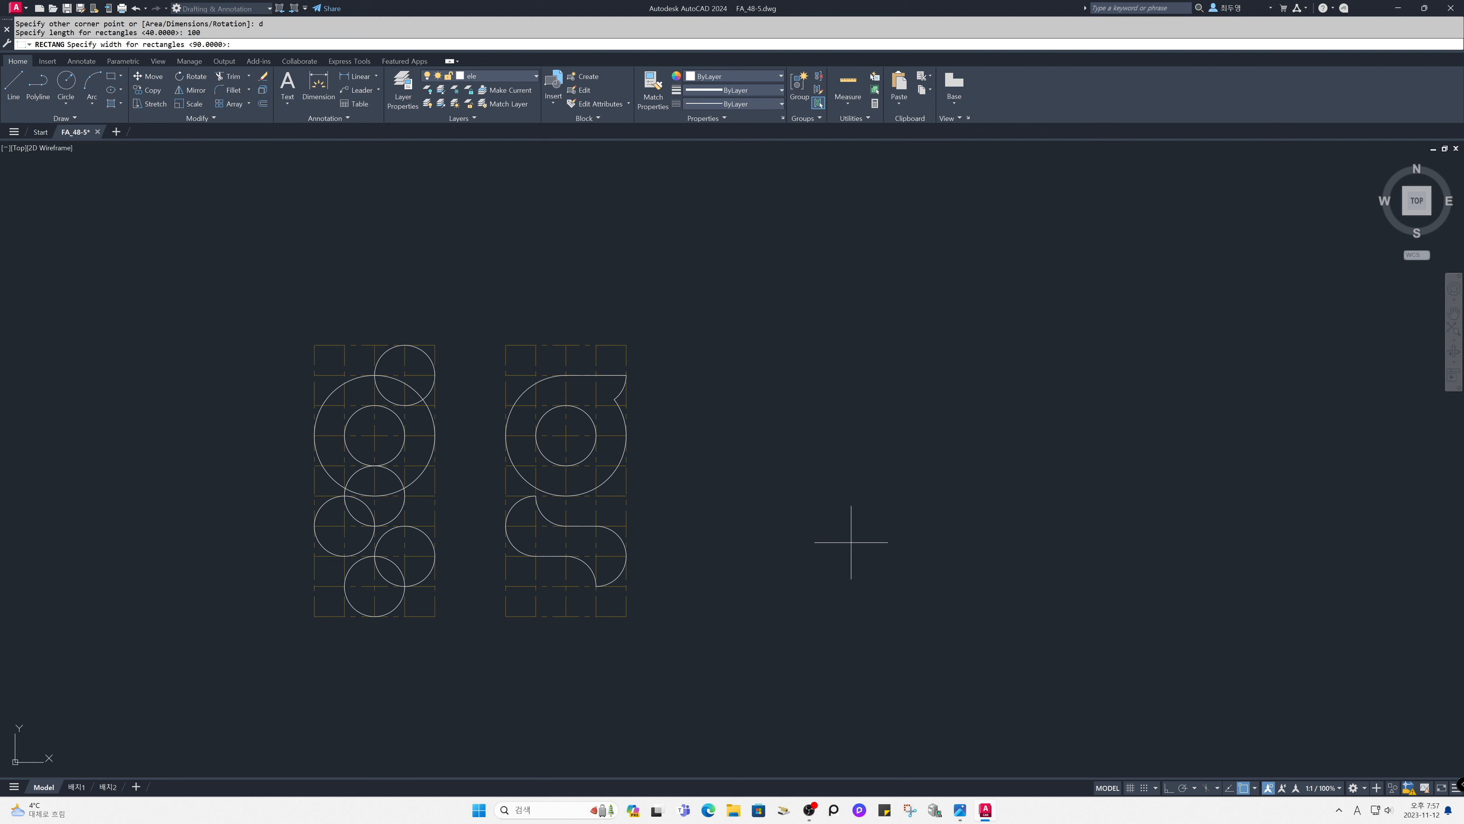
text(100)
key(Return)
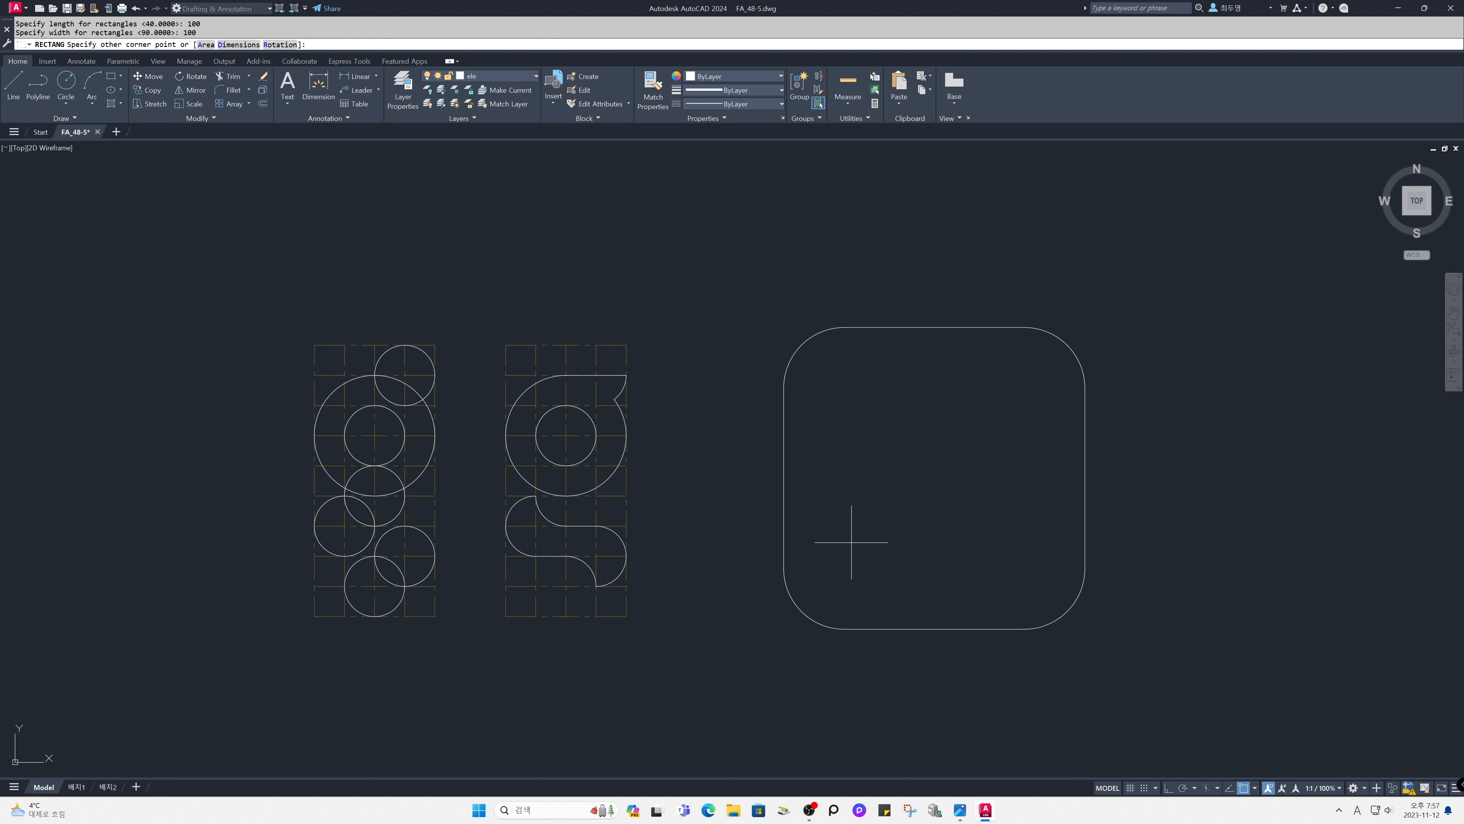
click(980, 465)
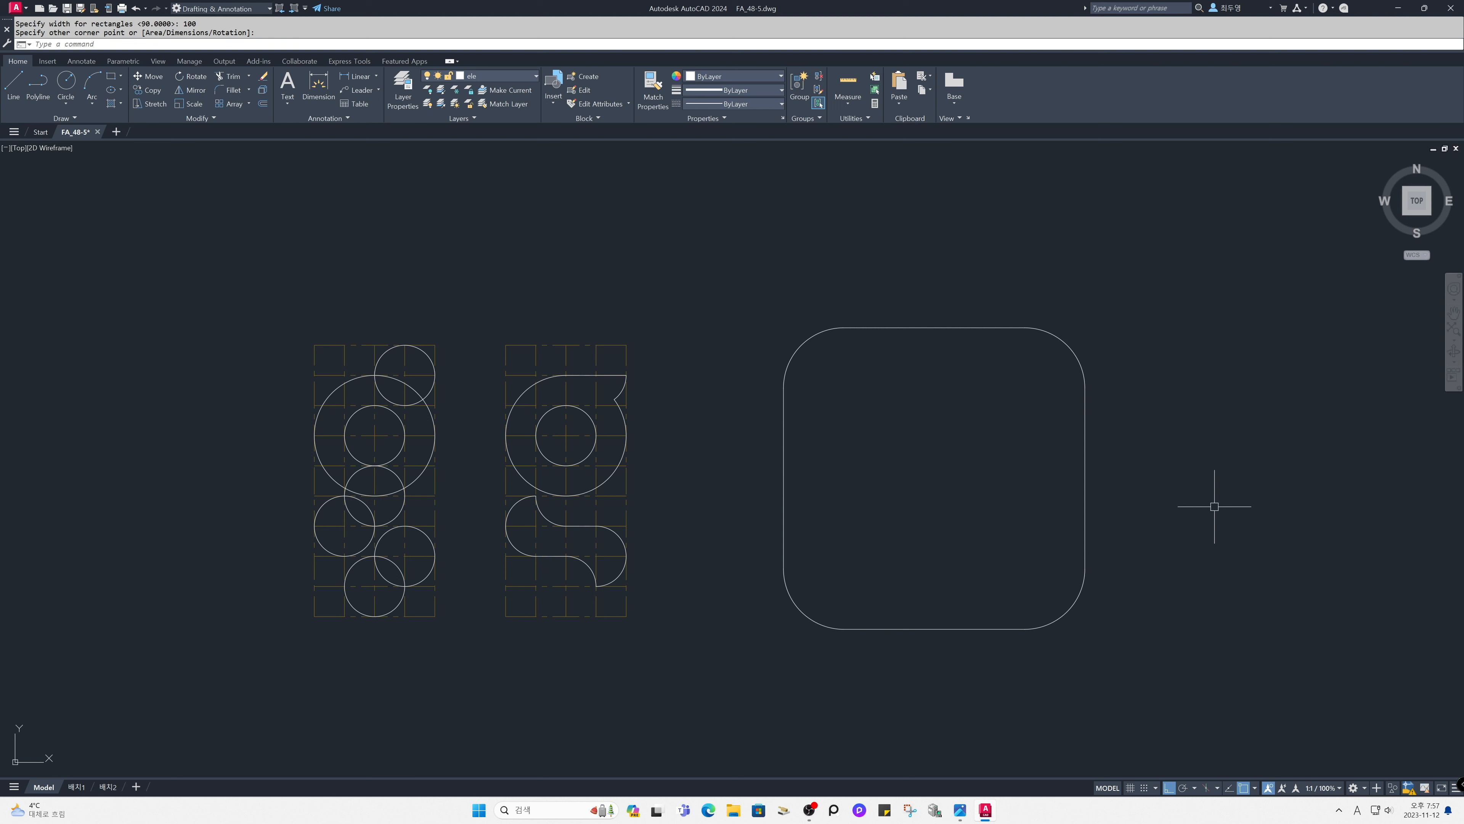
Step: Copy the trimmed outline from the midpoint of its grid's vertical centre line to the rounded square's centre, found midway between two opposite corner arc endpoints
text(x)
key(BackSpace)
text(co)
key(Return)
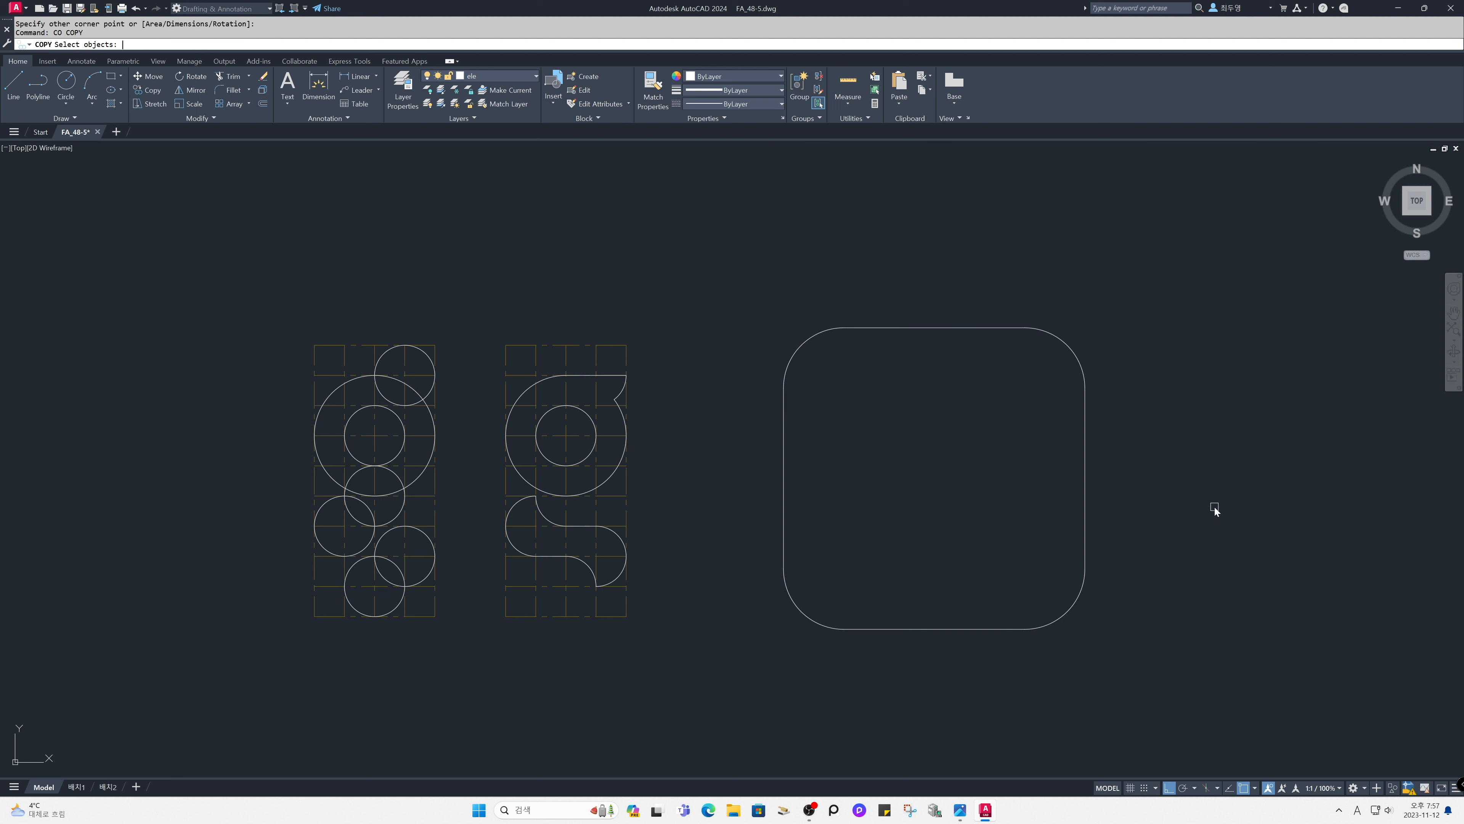
click(682, 621)
click(491, 315)
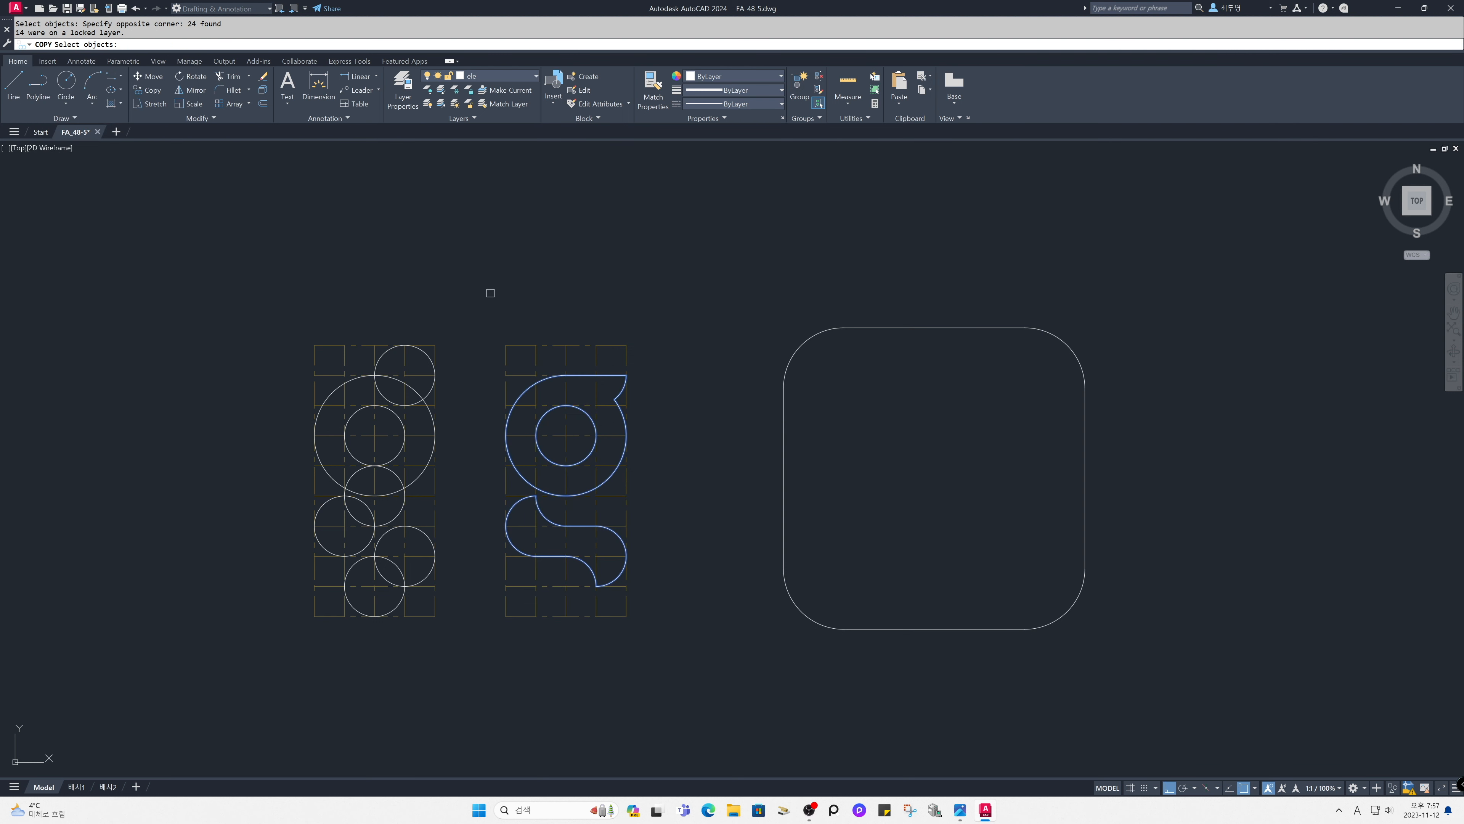
key(Return)
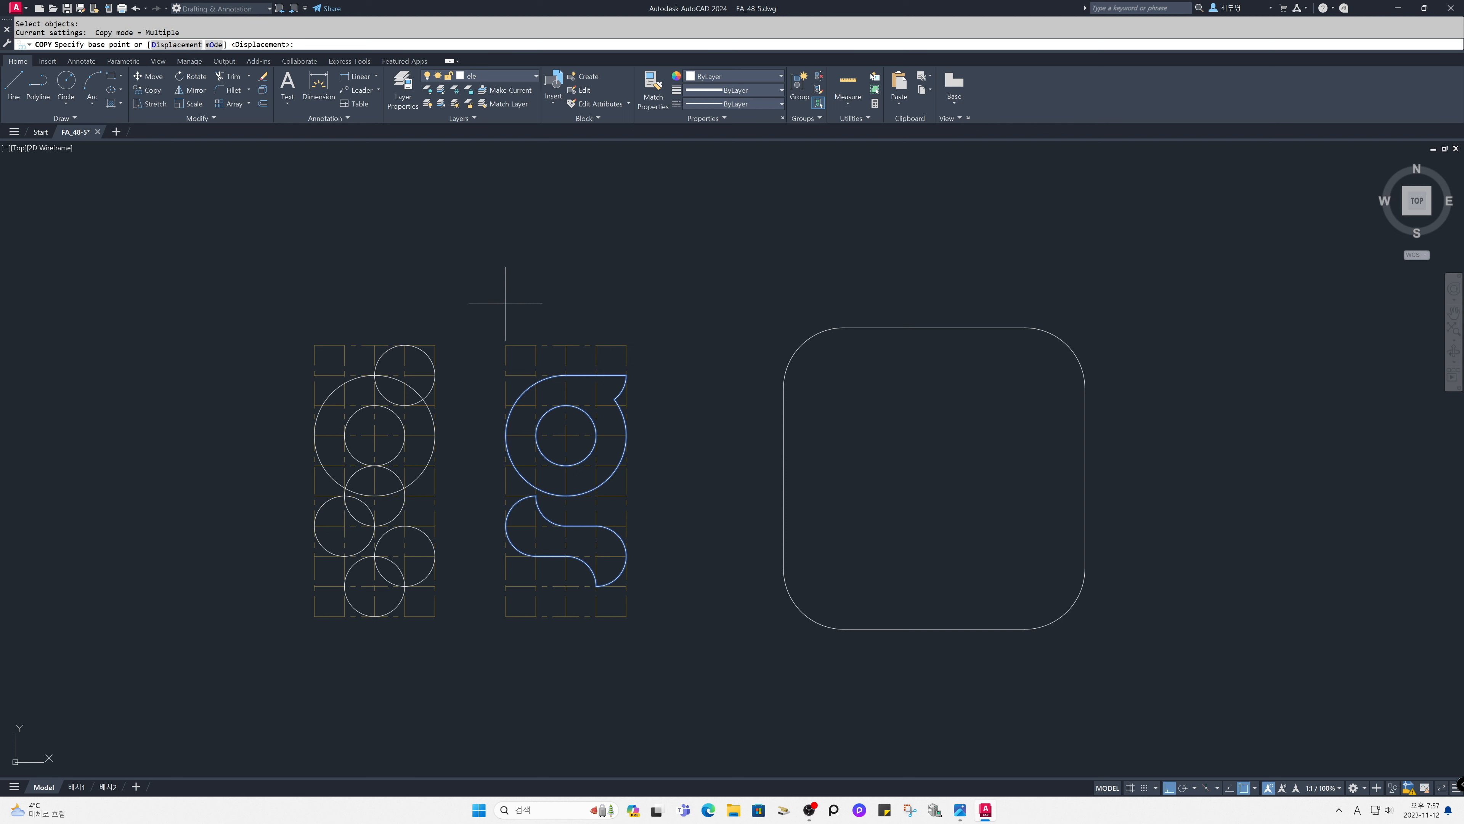
shift+right_click(505, 302)
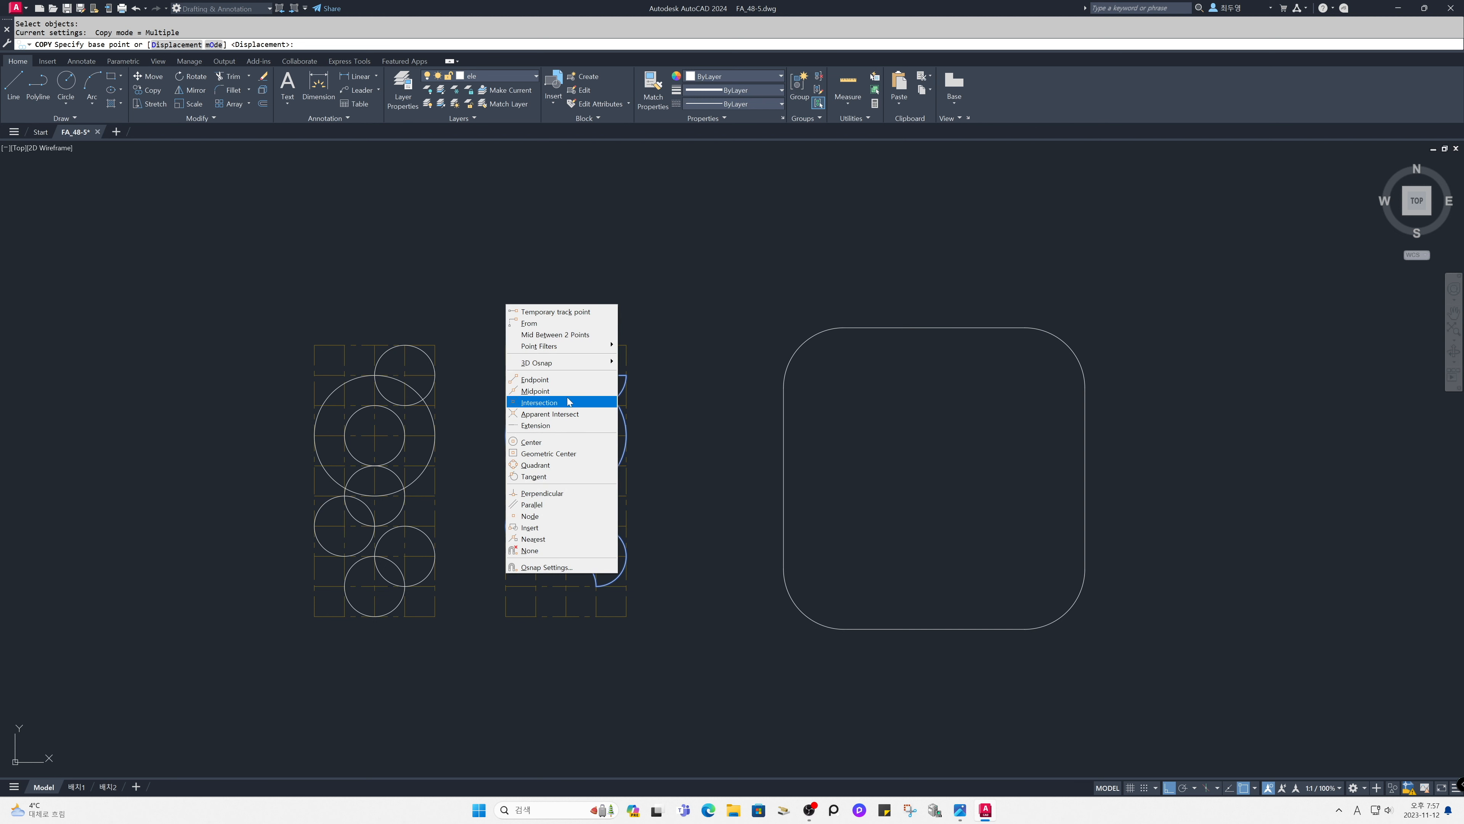
click(535, 391)
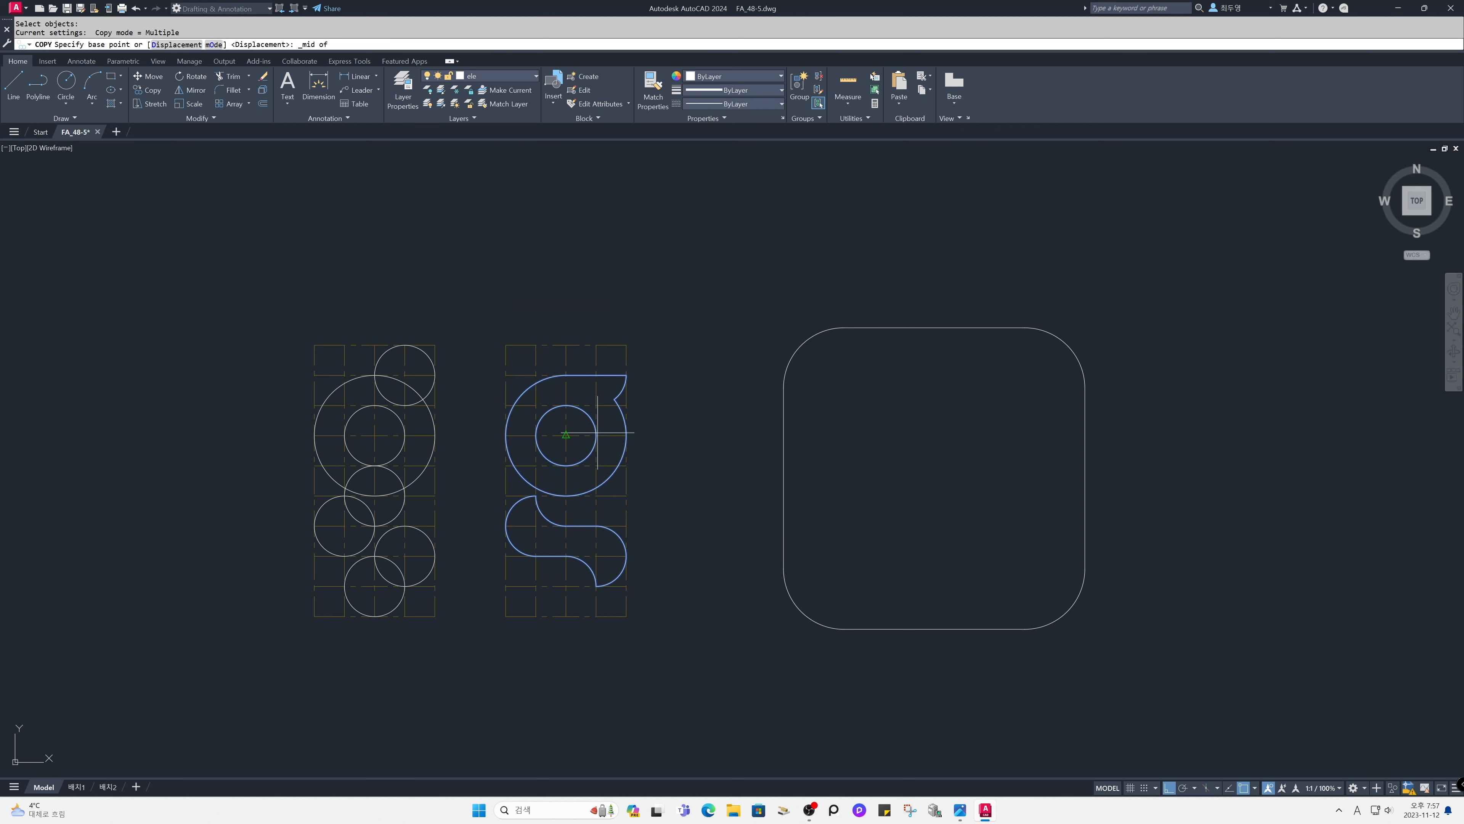
click(565, 480)
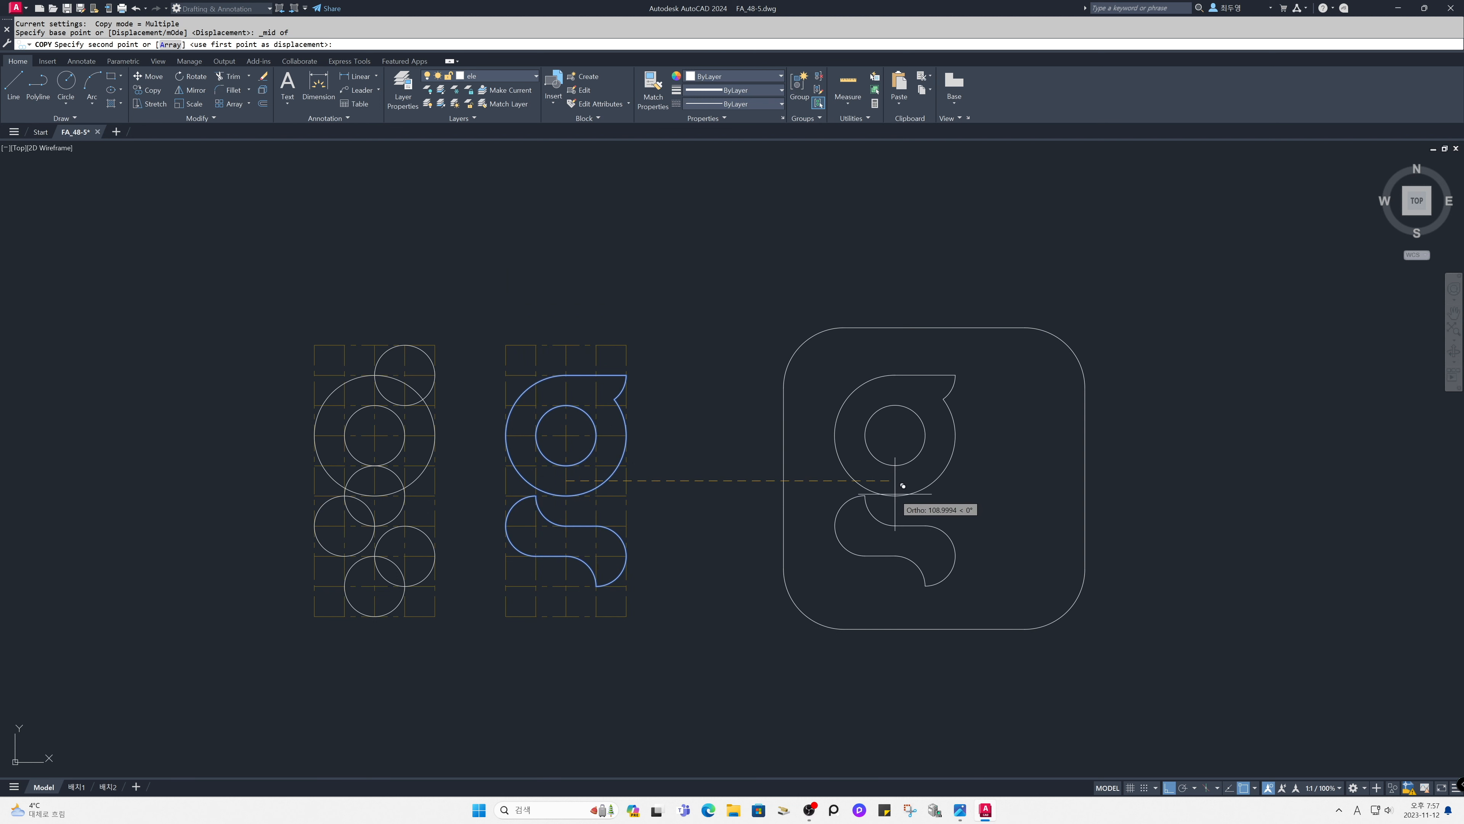
shift+right_click(895, 495)
click(919, 526)
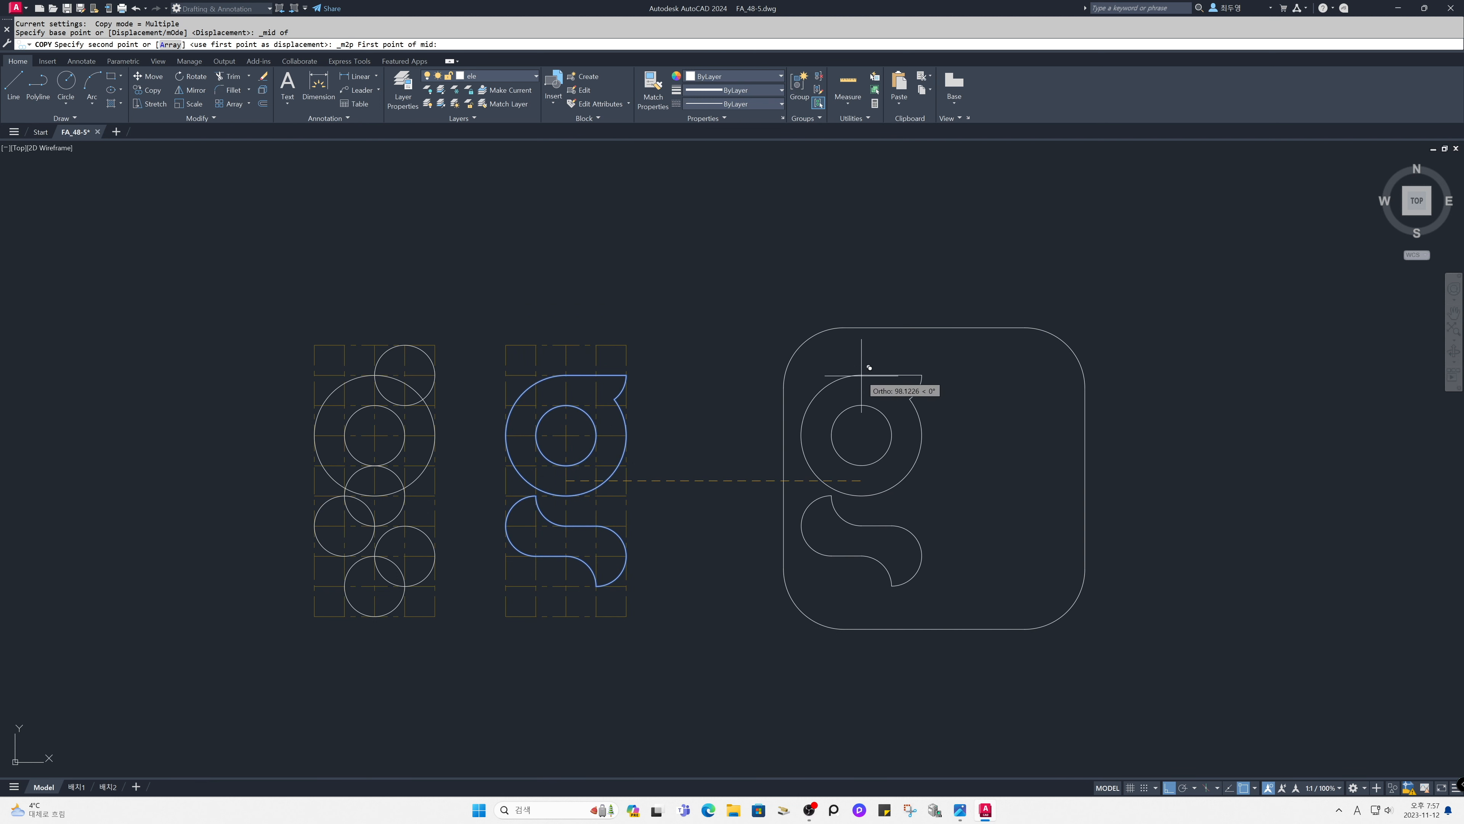
click(846, 328)
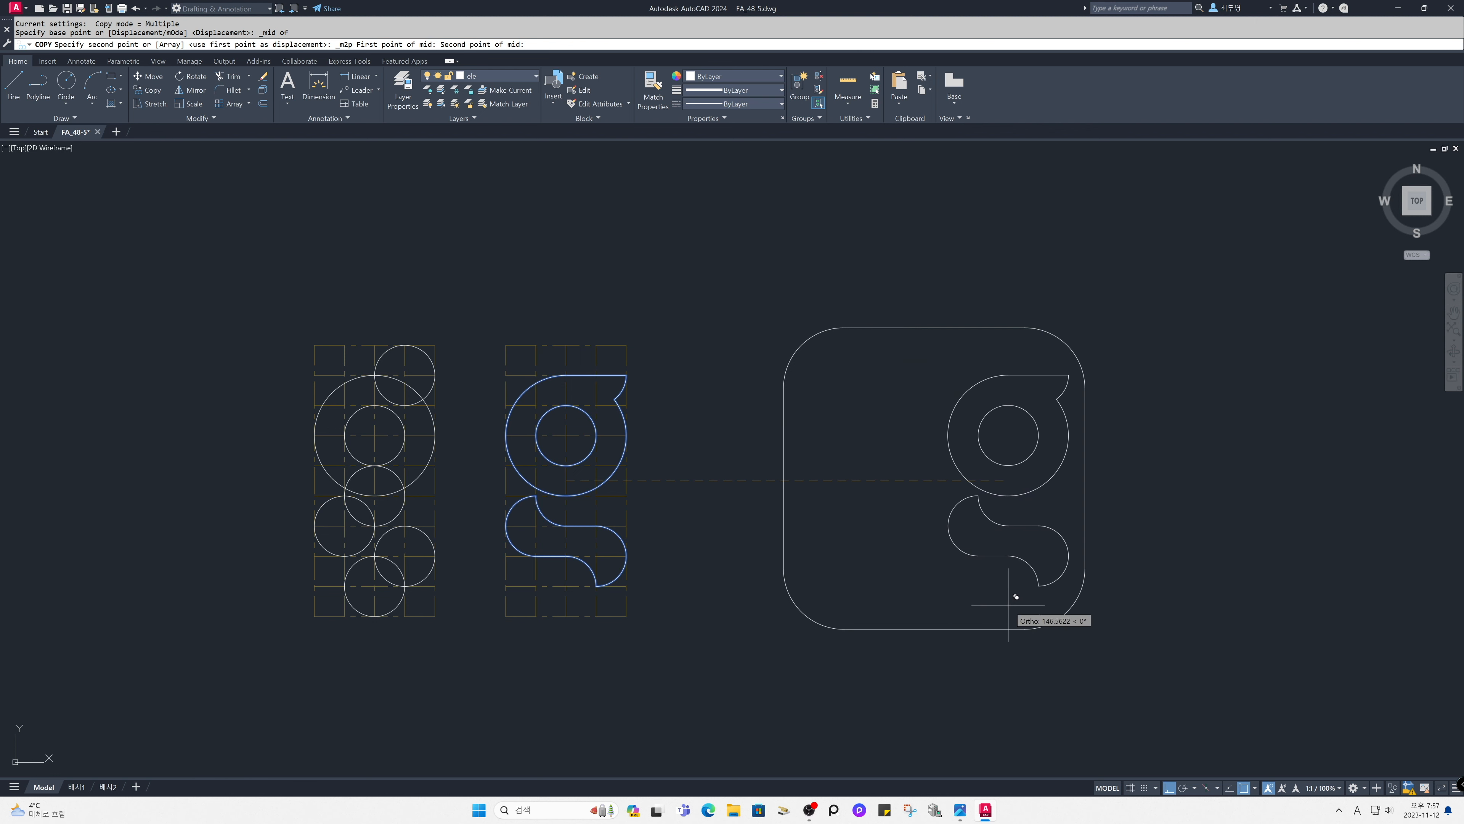
click(1023, 628)
key(Return)
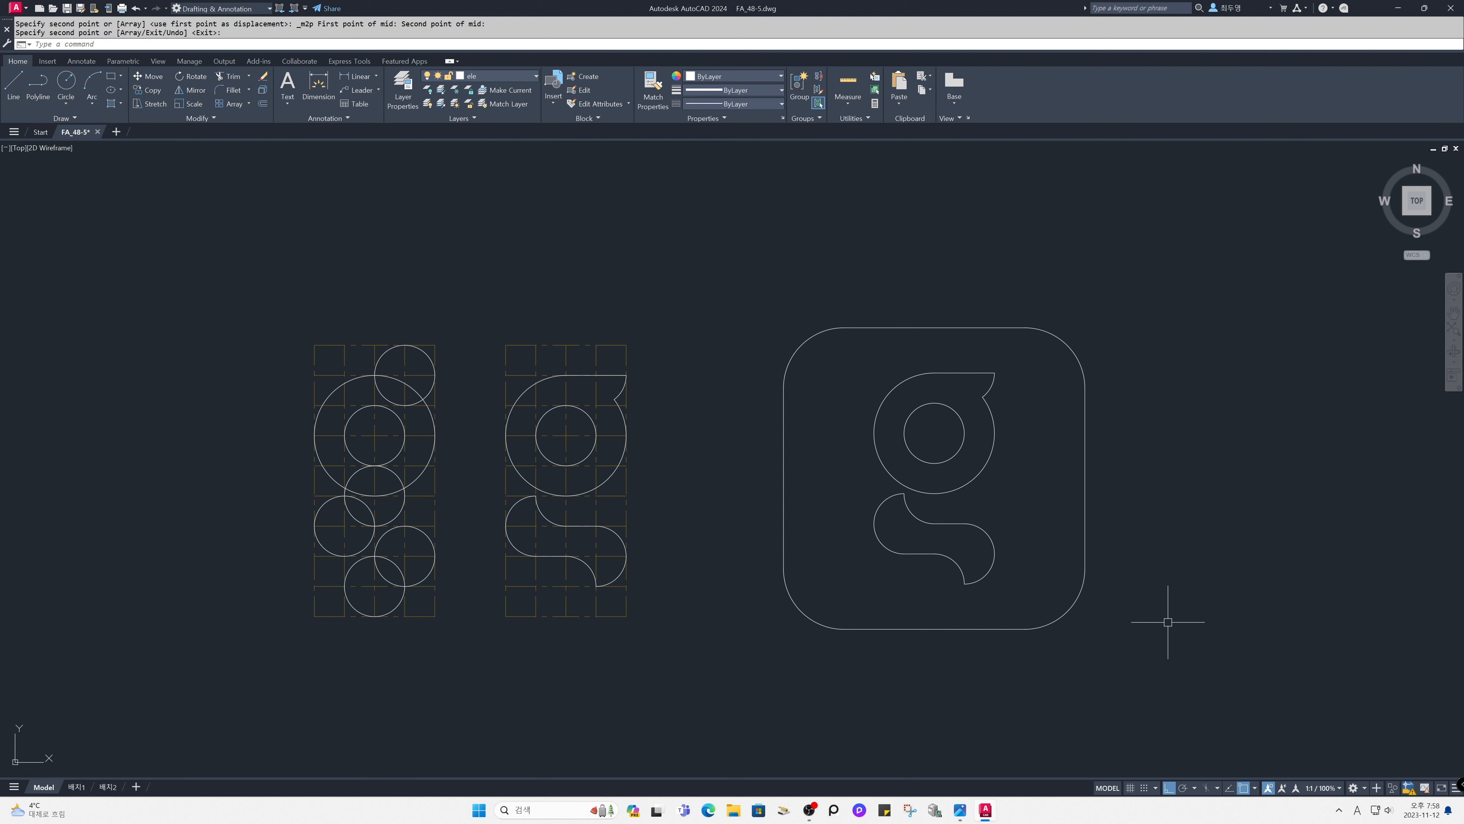
Step: Draw a construction line at 130 degrees through the upper-right tip of the outline inside the rounded square
text(xl)
key(Return)
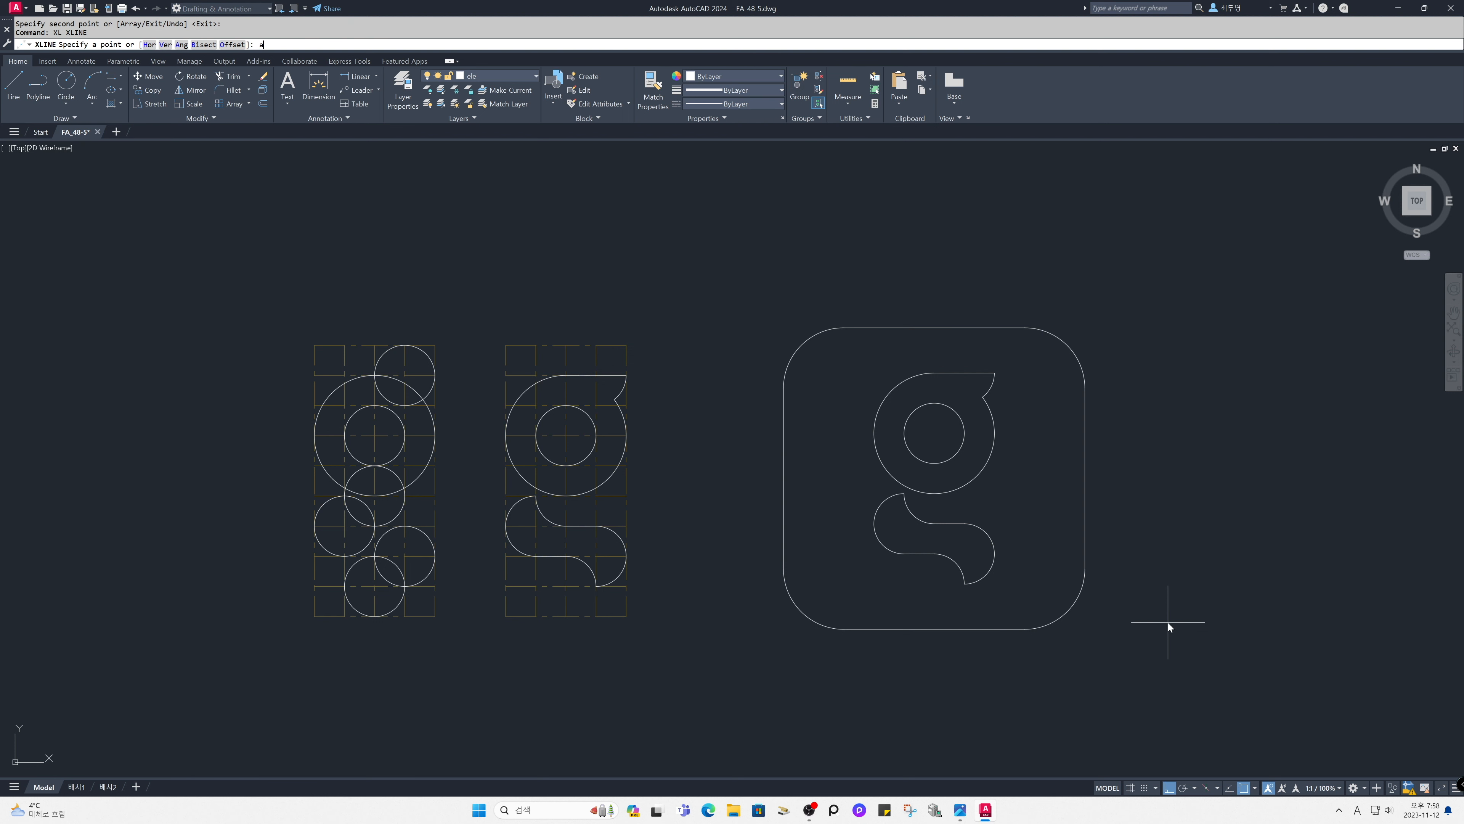
key(Return)
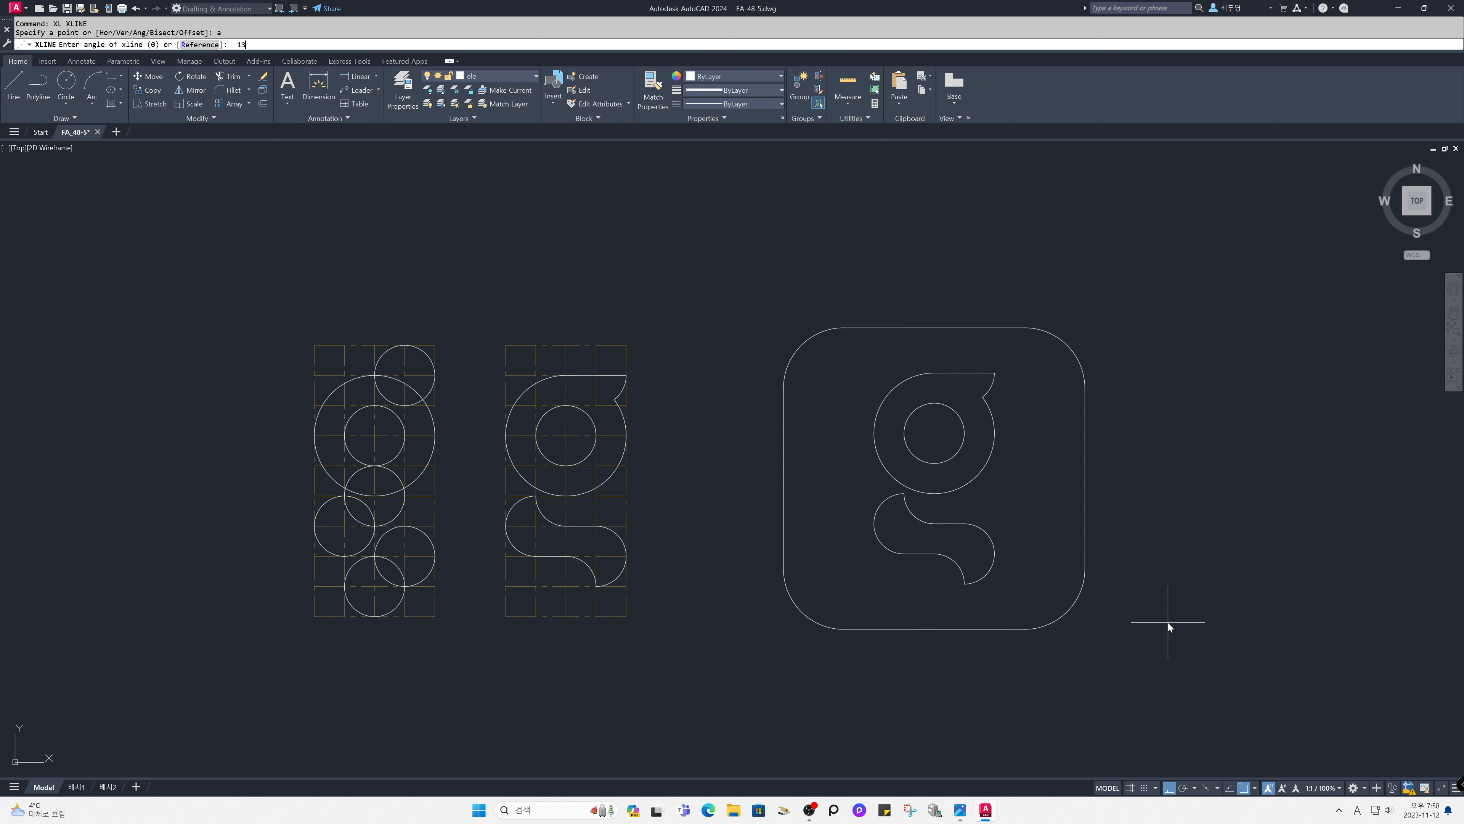
text(130)
key(Return)
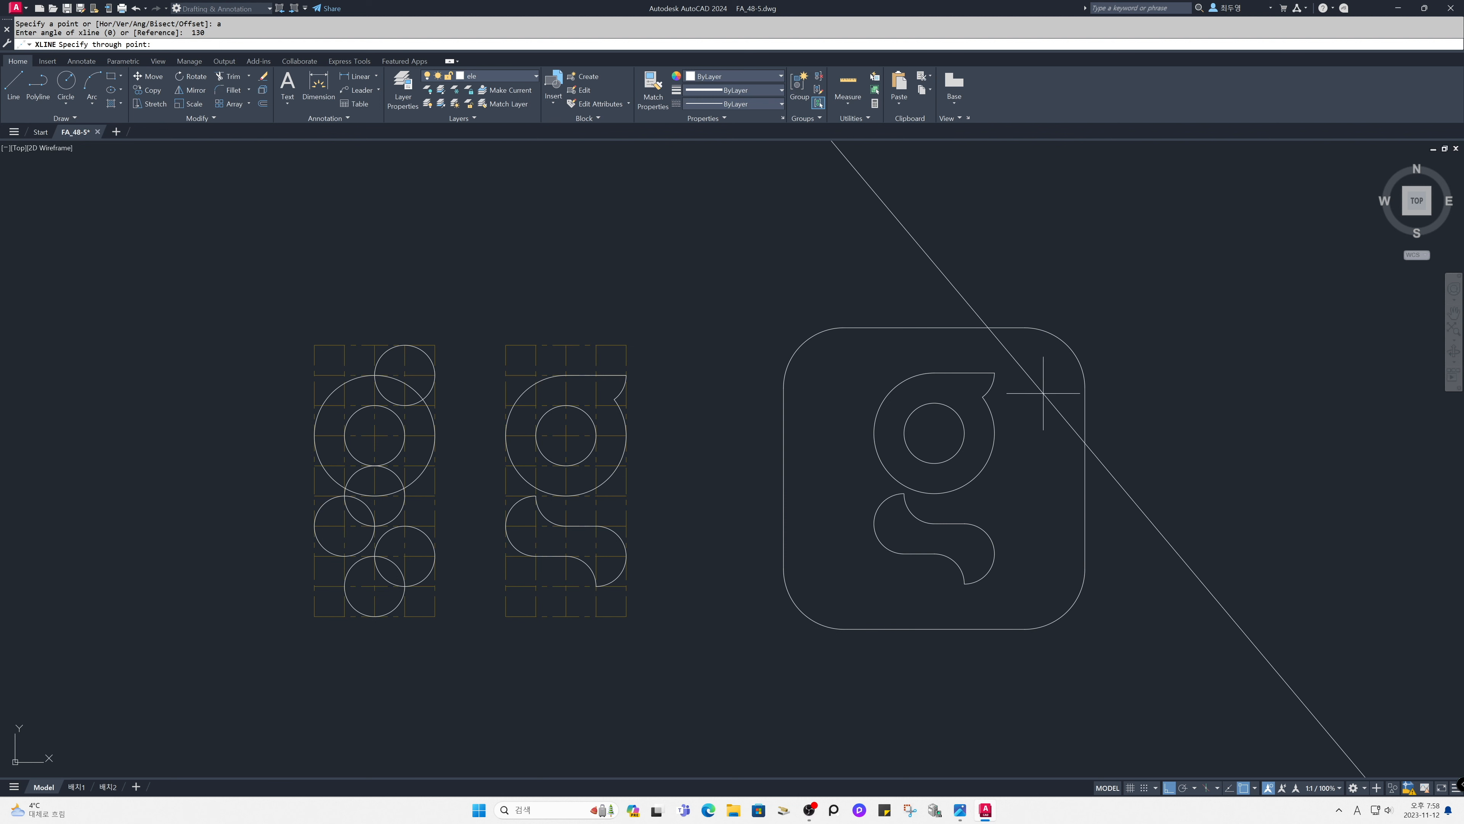
click(995, 372)
key(Return)
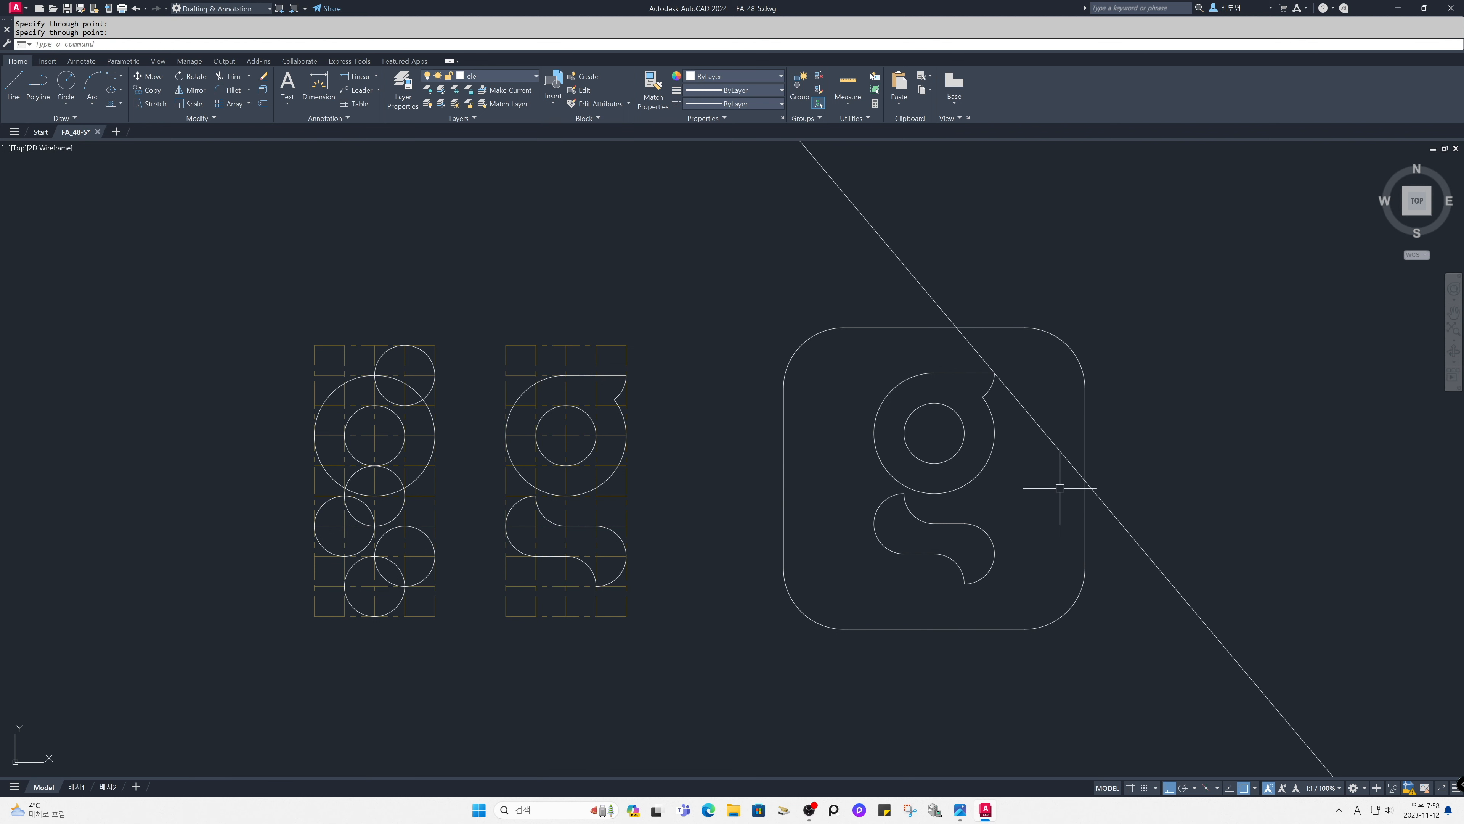
Step: Copy the angled construction line from the outline's upper-right tip perpendicular to the large circle's lower-left side and to the lower S-shape's upper endpoint
scroll(956, 500, up, 2)
middle_drag(1020, 518, 985, 506)
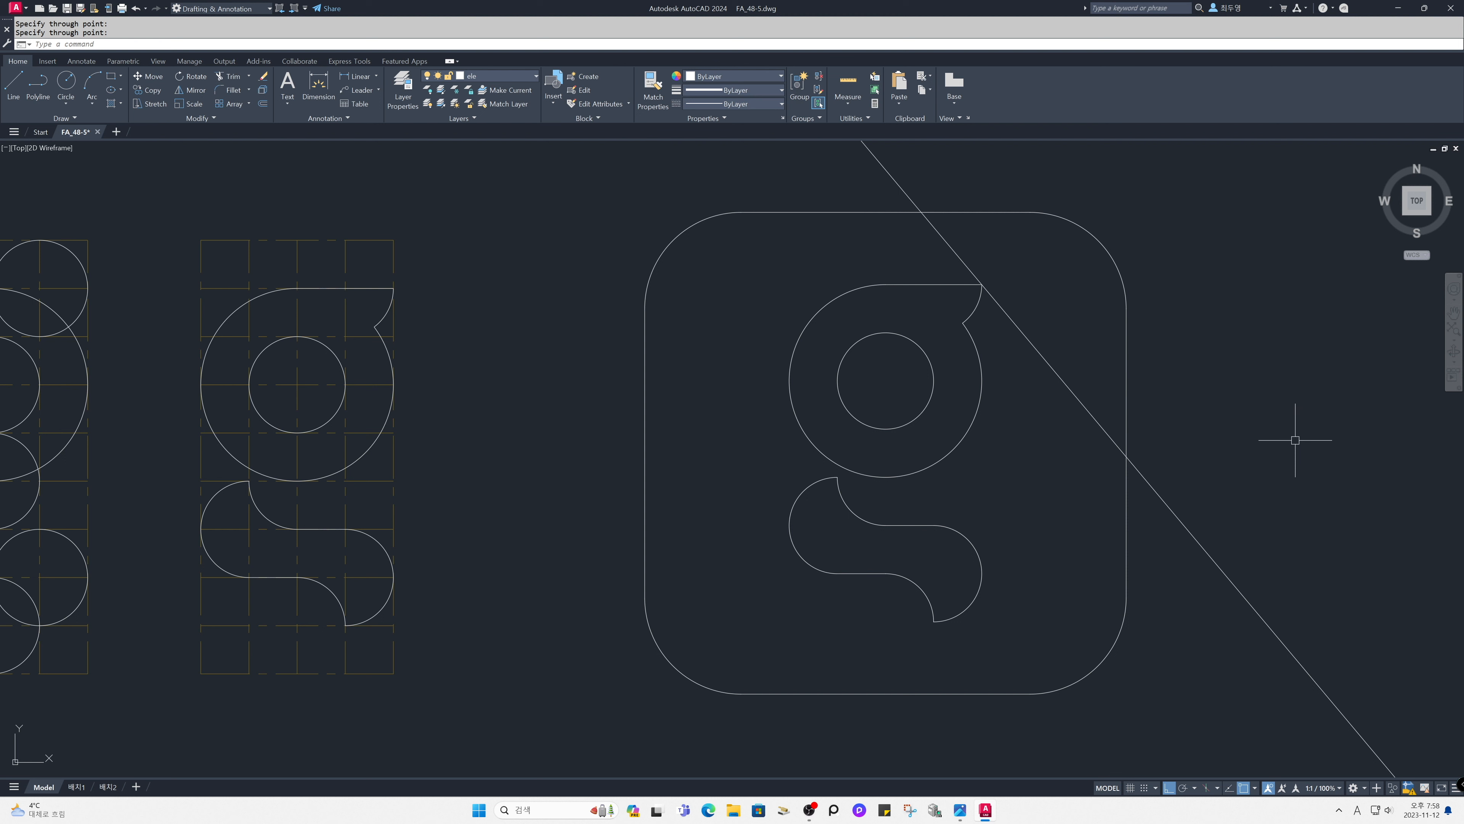
text(co)
key(Return)
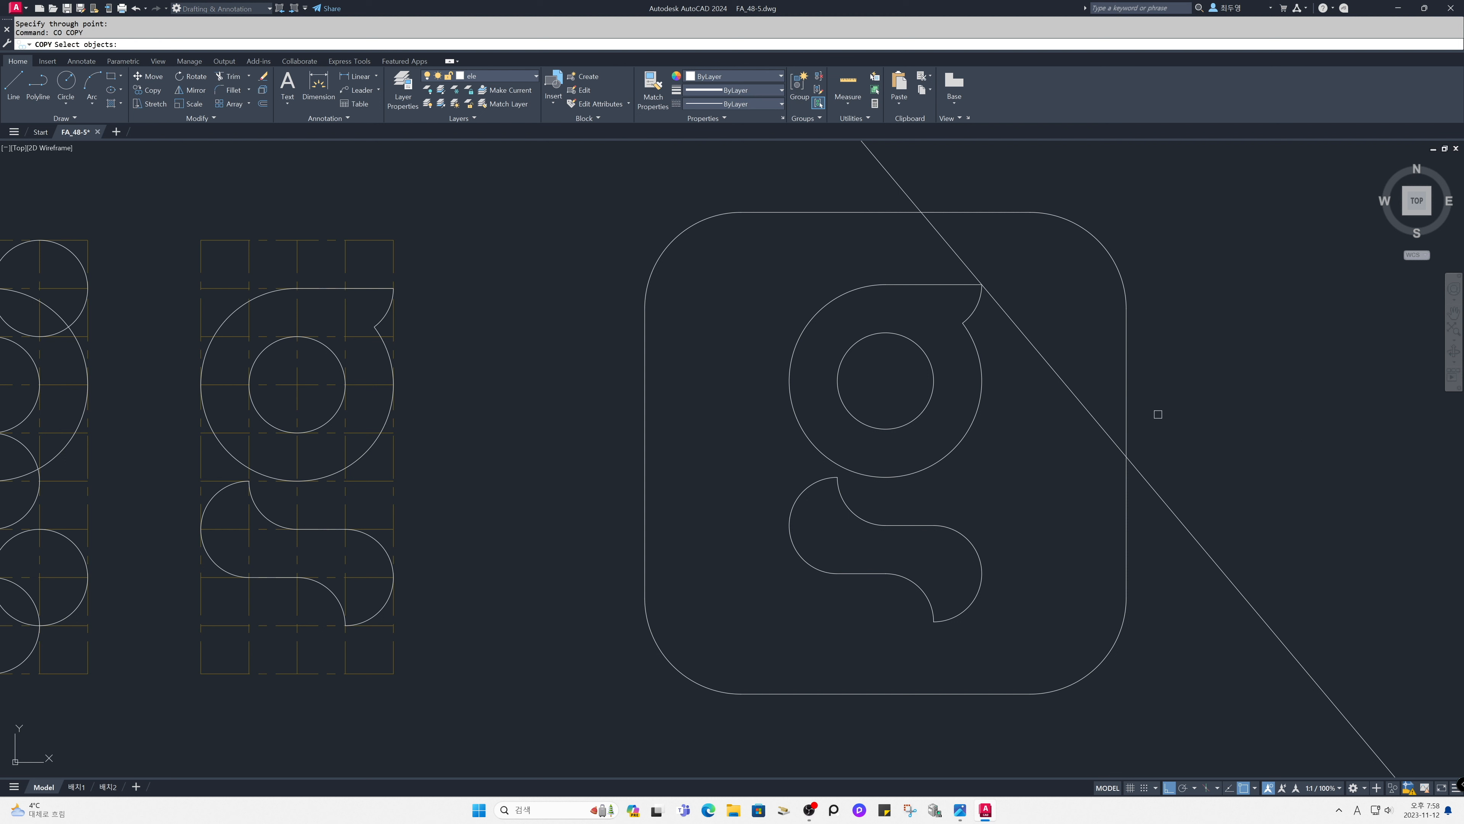
click(1071, 392)
key(Return)
click(981, 285)
shift+right_click(930, 313)
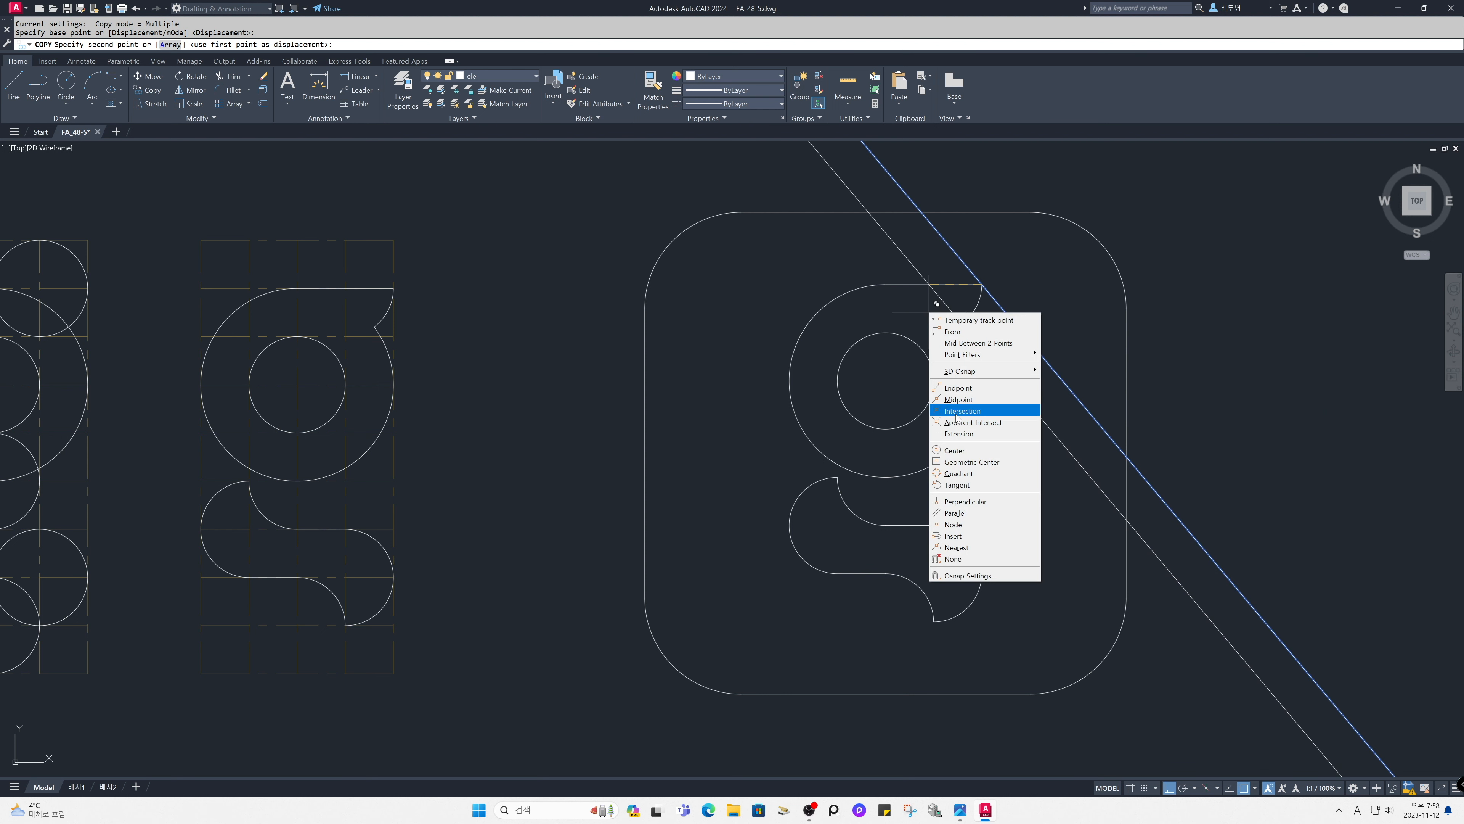
click(978, 502)
click(883, 485)
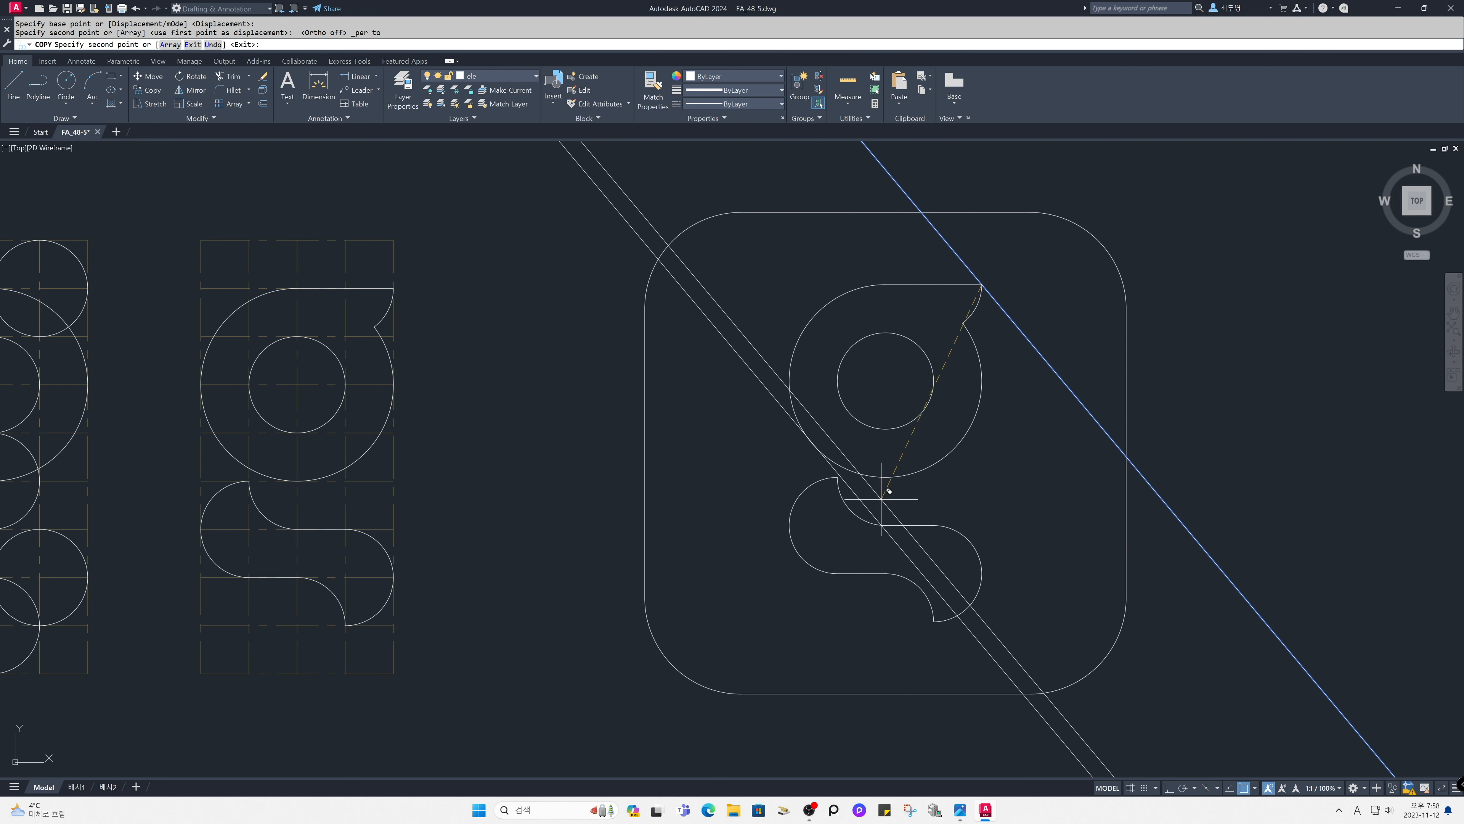
click(837, 479)
key(space)
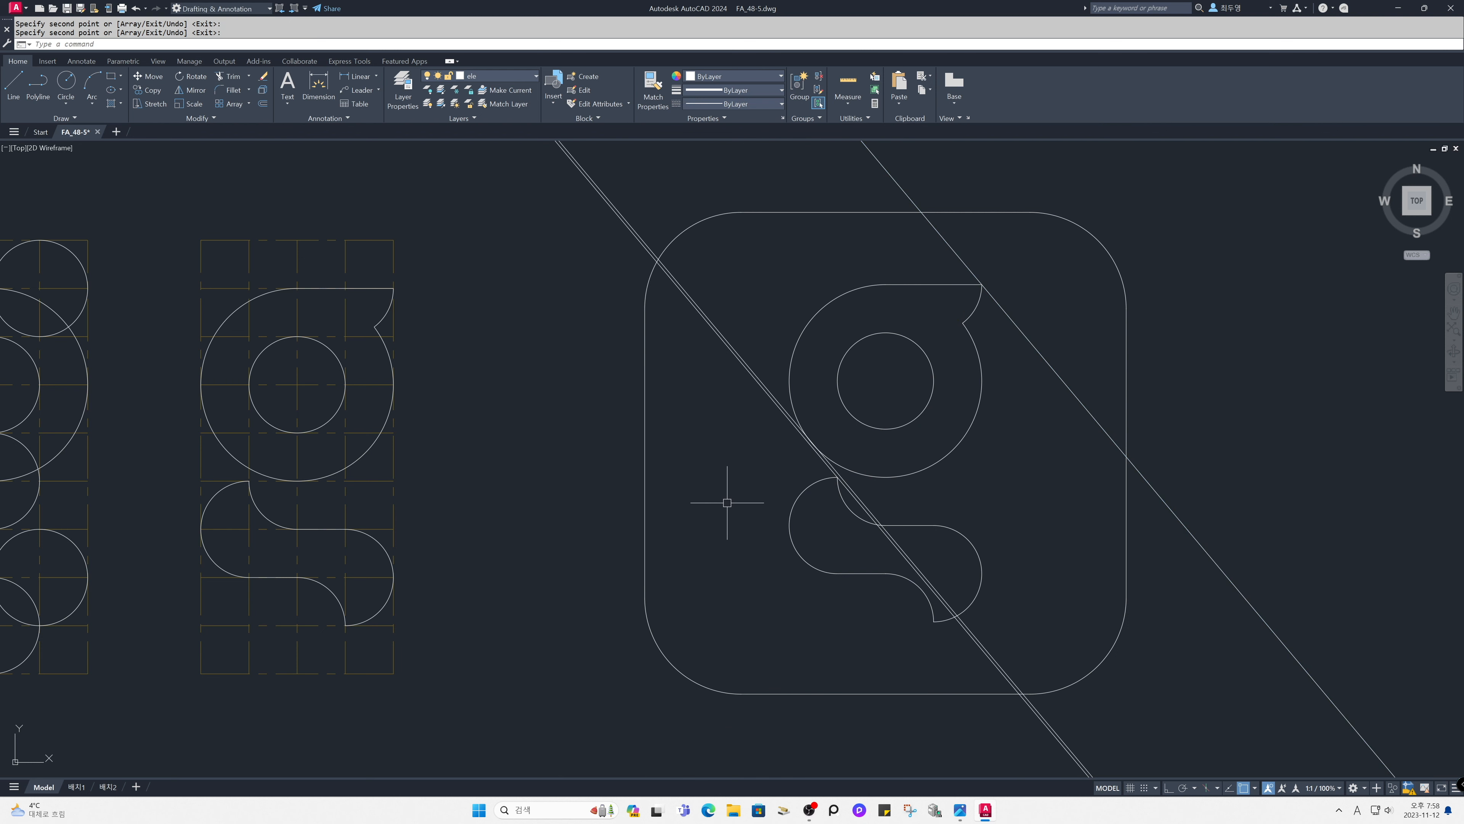
Step: Draw a 50-unit line at -50 degrees starting tangent to the lower-left arc of the S-shape
text(l)
key(space)
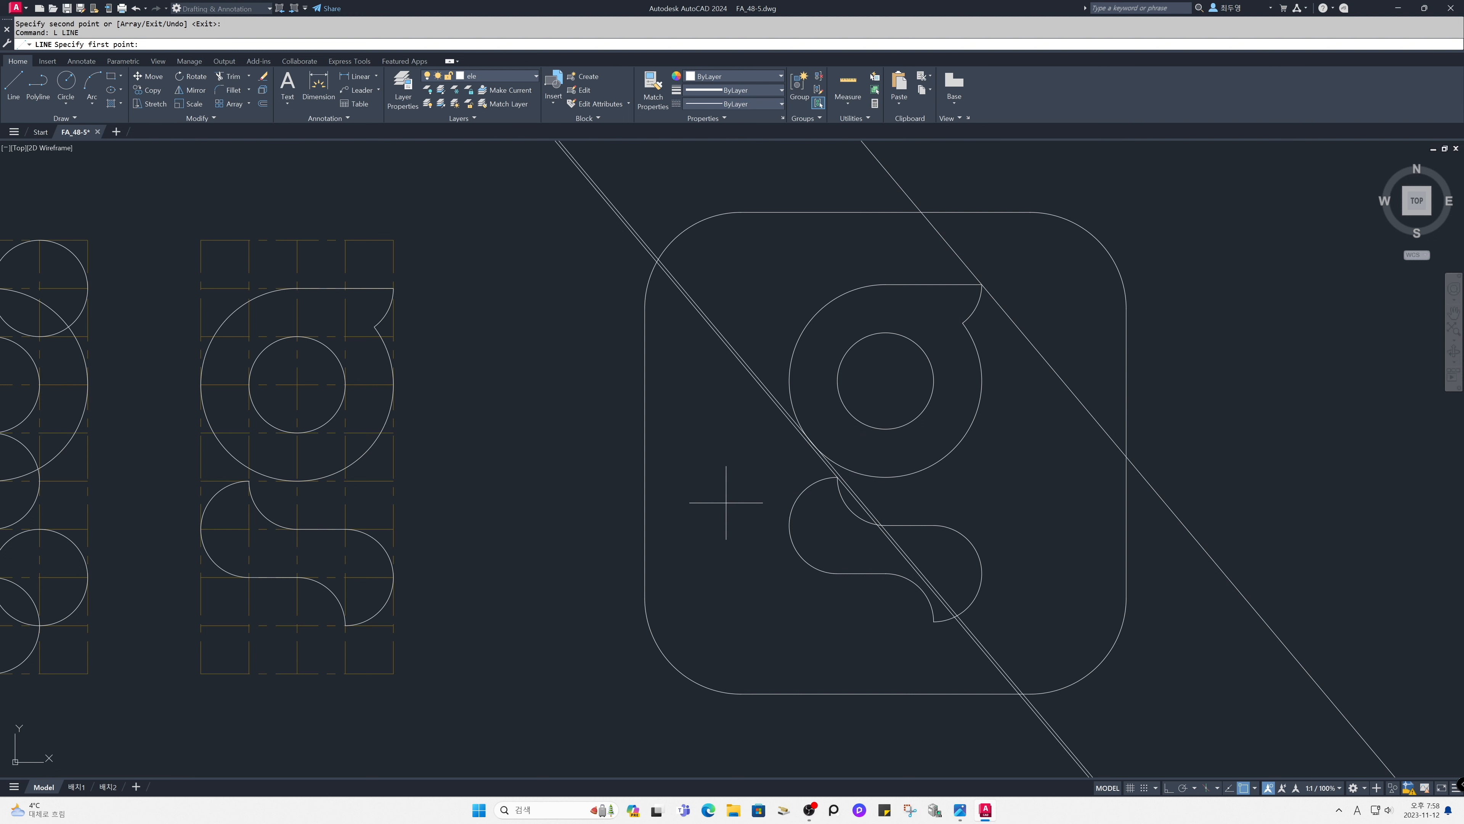
shift+right_click(725, 502)
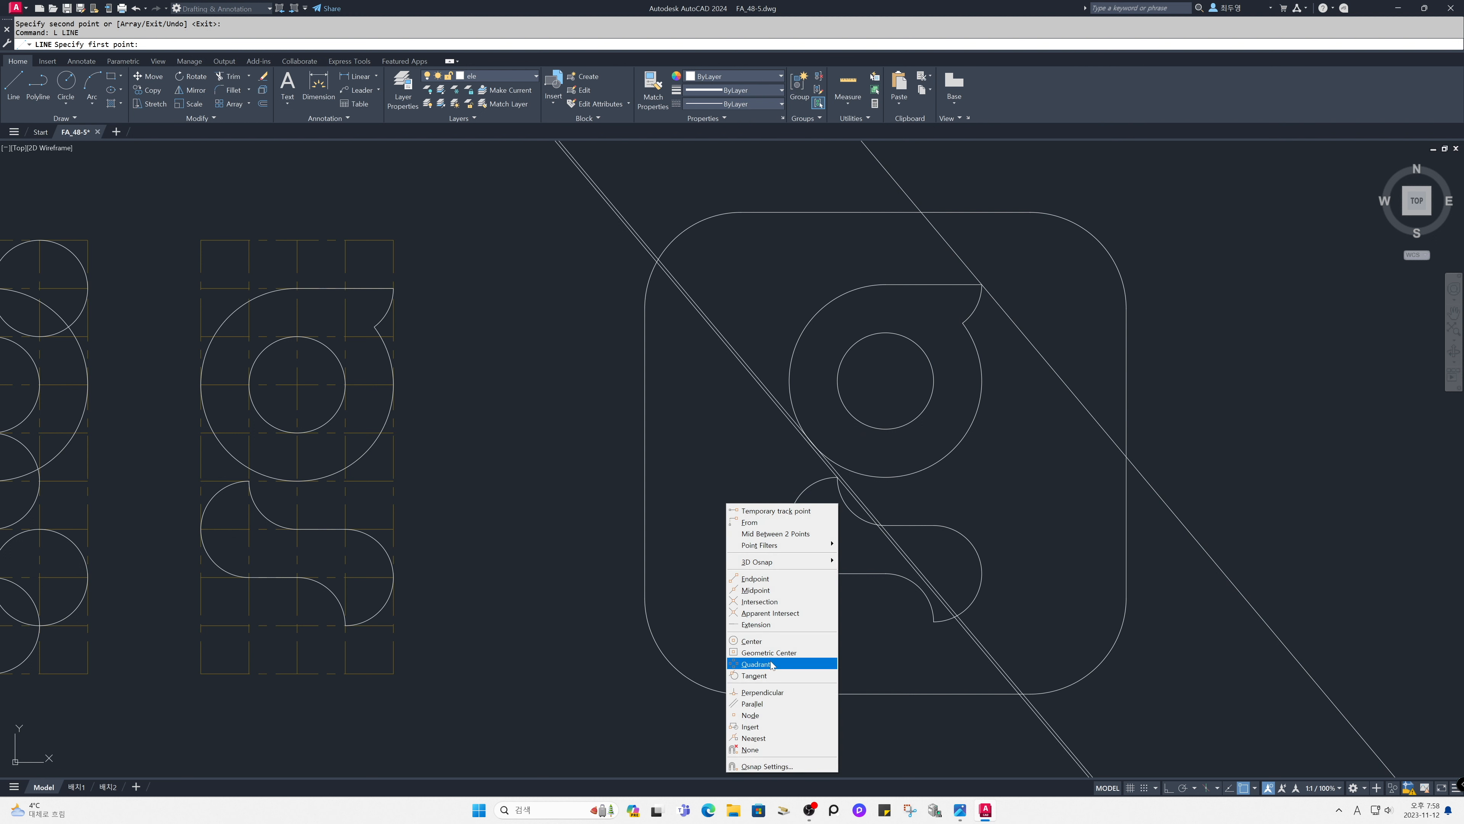
click(754, 675)
click(791, 560)
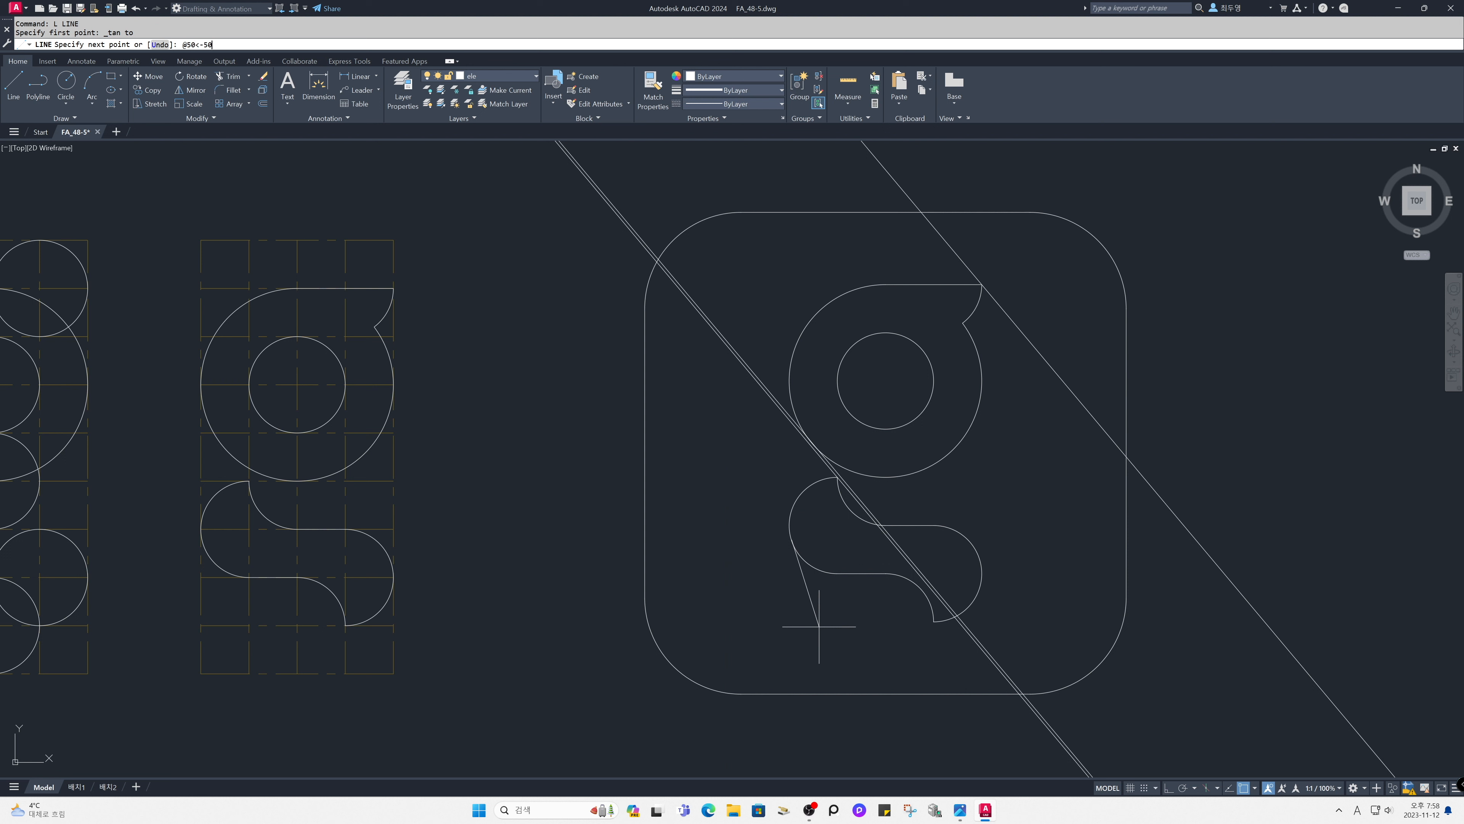
key(Return)
key(Return)
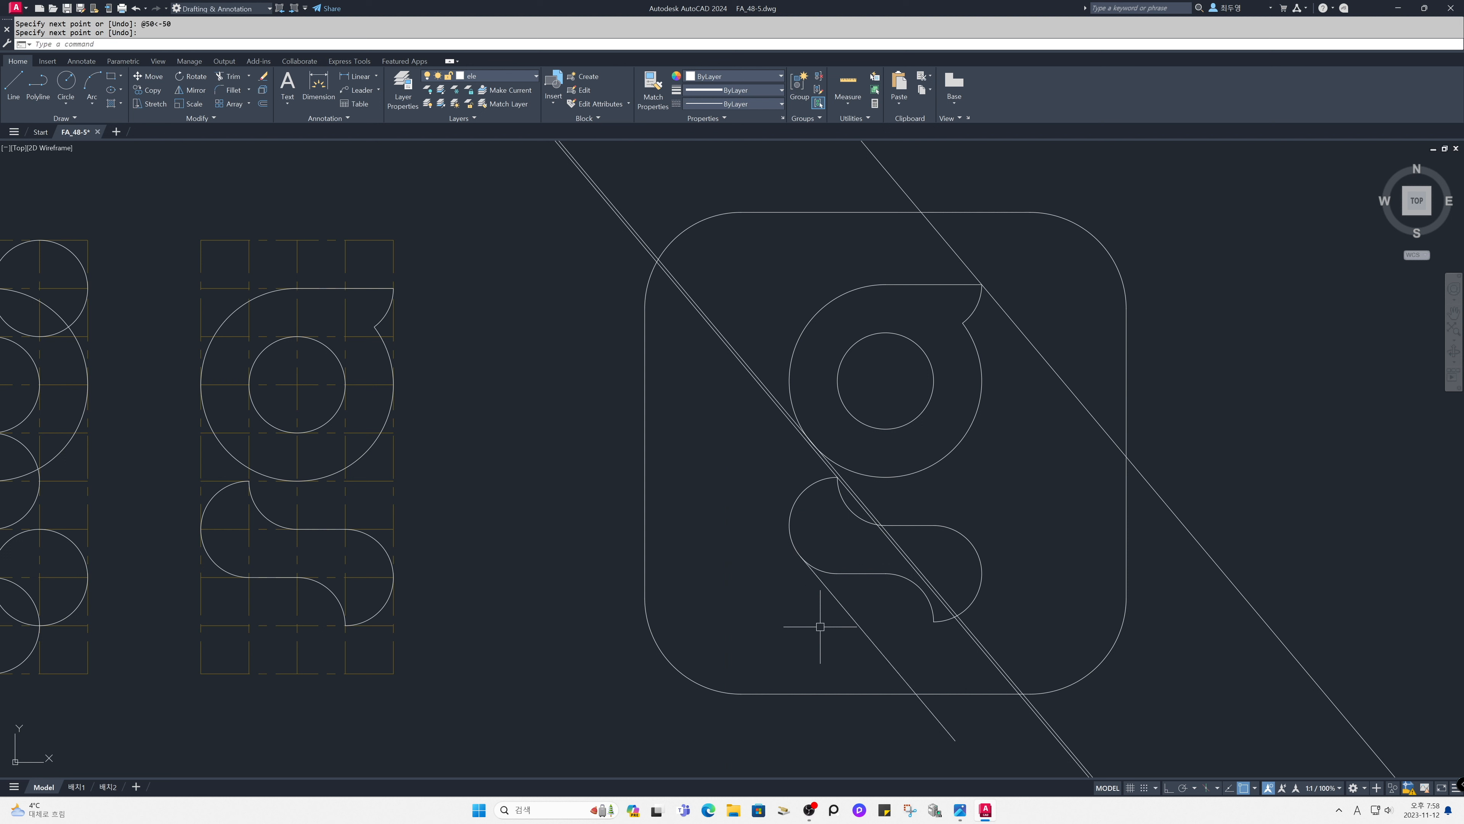
Step: Trim all angled lines where they extend beyond the rounded square, using every object as a cutting edge
scroll(888, 508, down, 5)
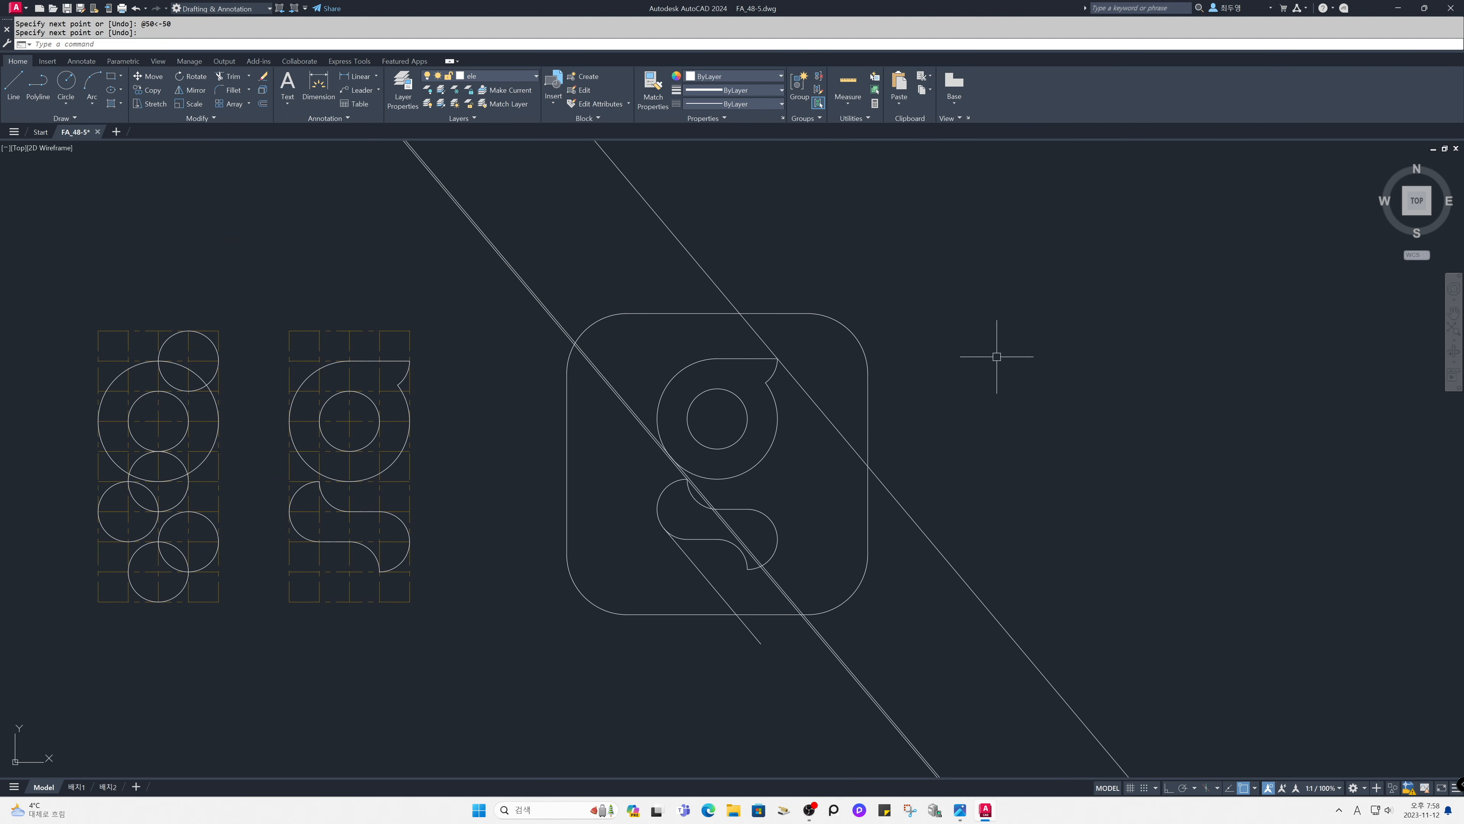
text(tr)
key(Return)
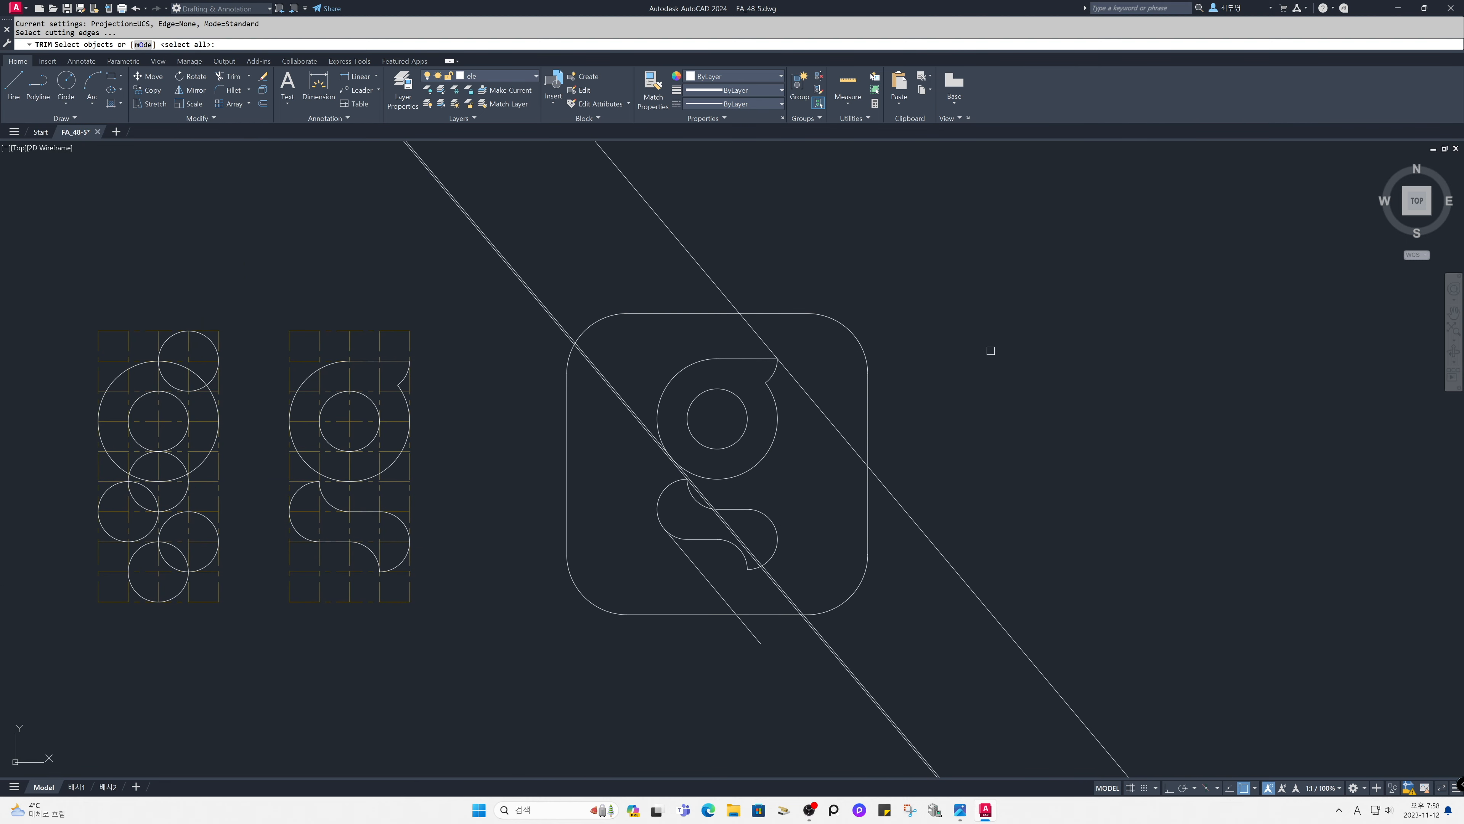
key(Return)
click(845, 280)
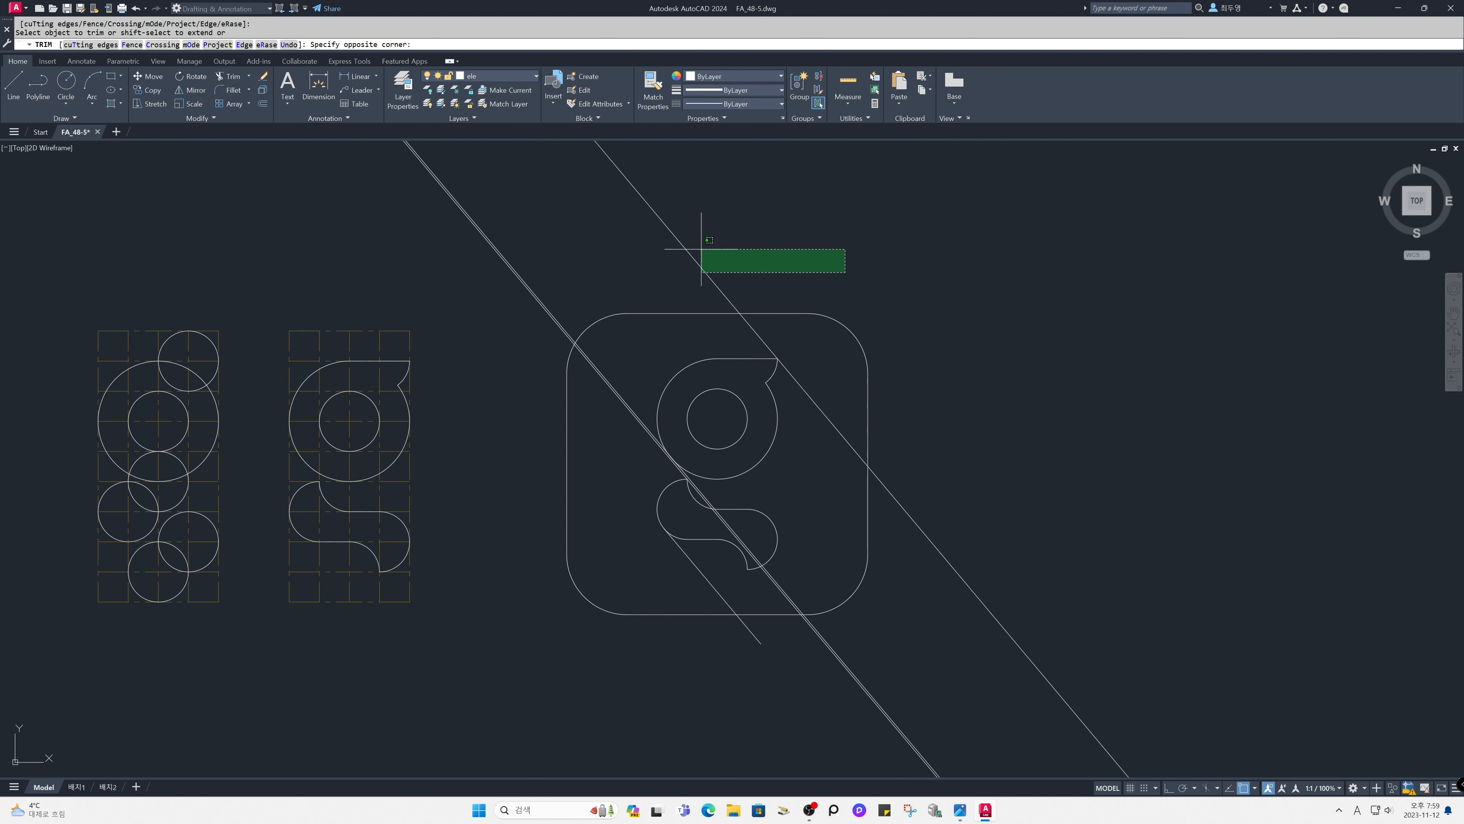
click(486, 237)
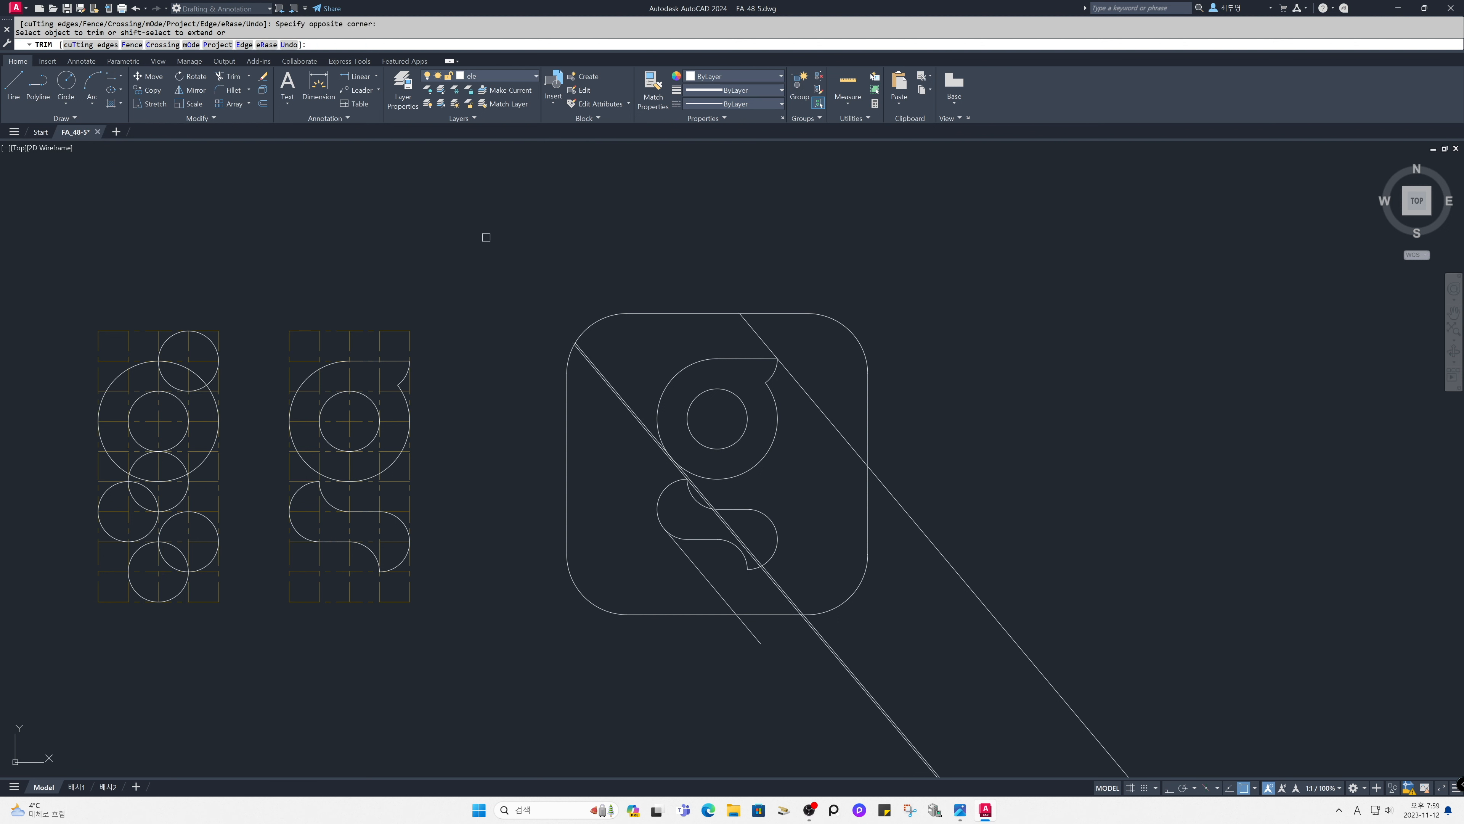
click(1109, 658)
click(736, 634)
click(711, 447)
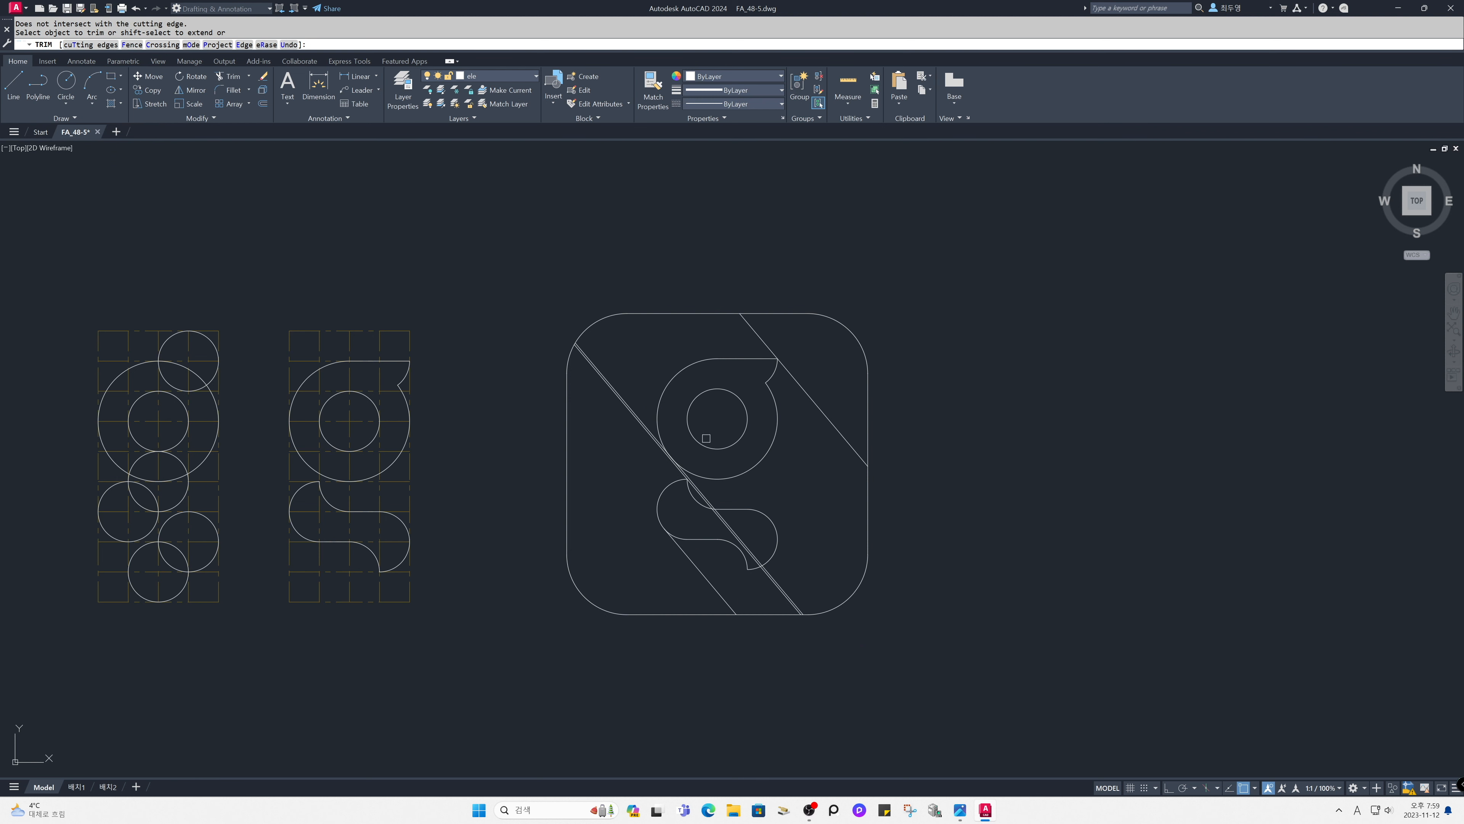
Step: Trim the angled line pieces above the tip, beside the large circle, and across and below the S-shape, leaving the short pieces between both shapes
scroll(706, 439, up, 2)
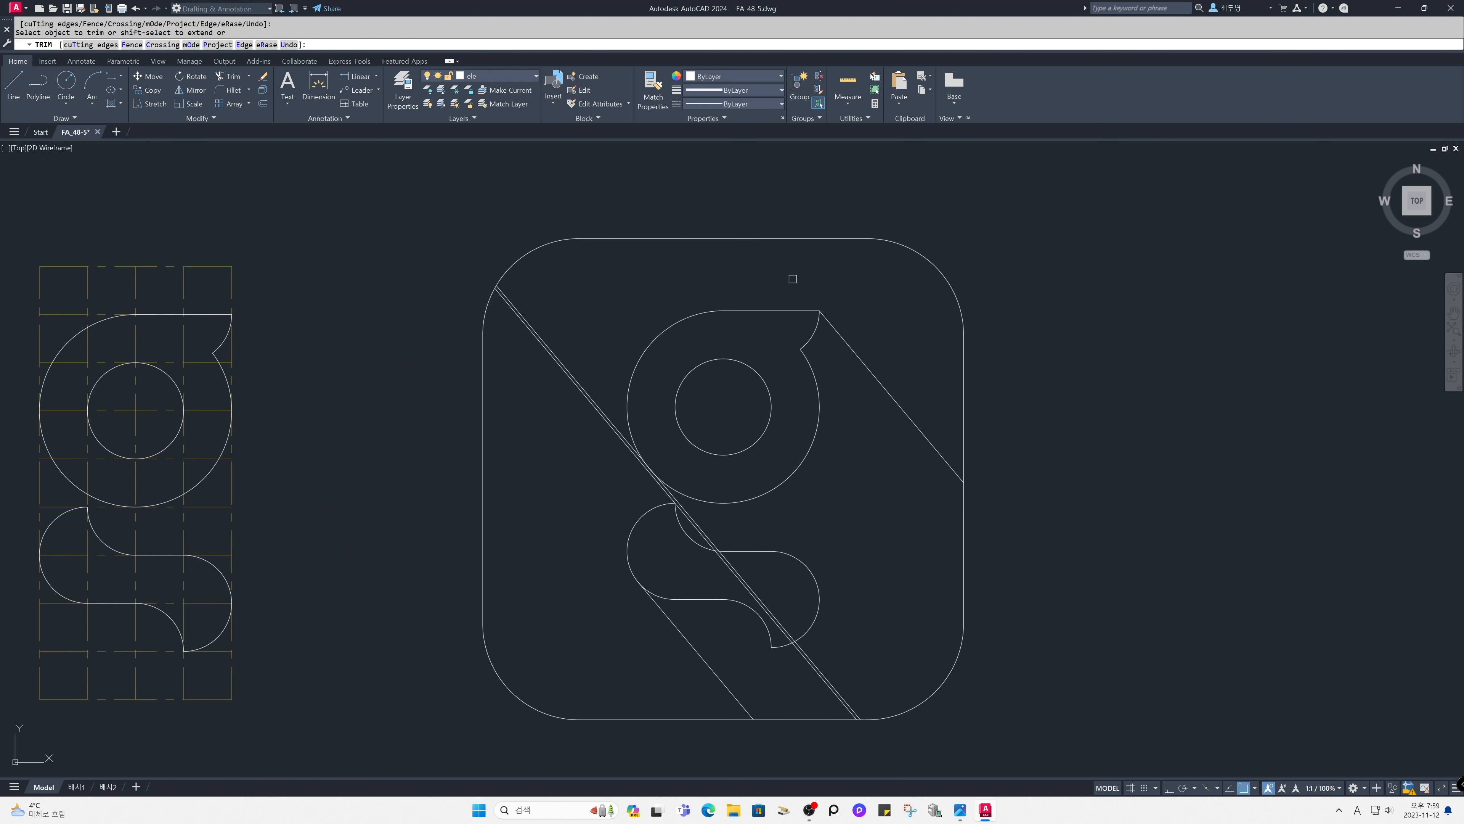
click(597, 309)
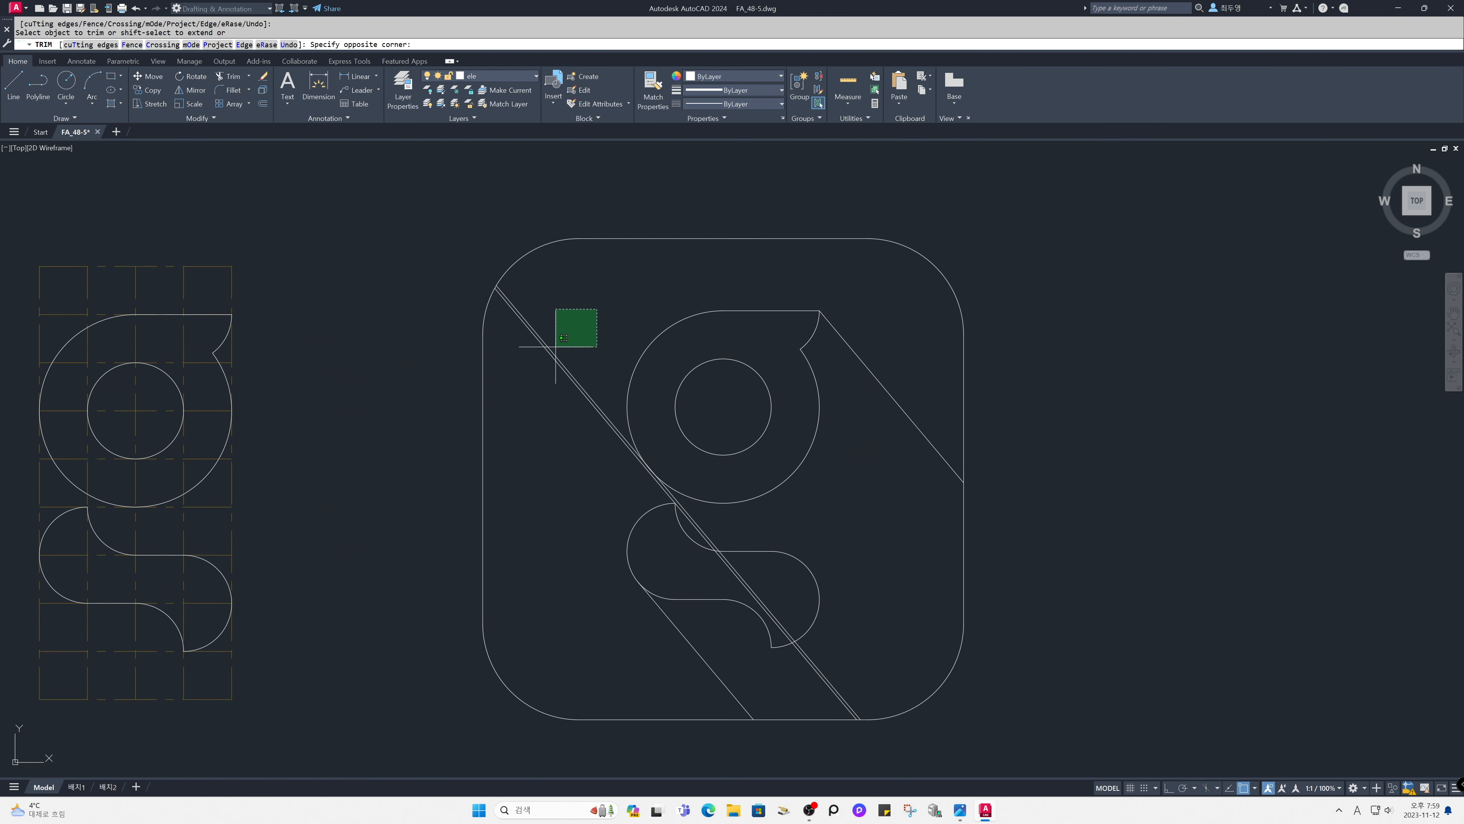
click(540, 368)
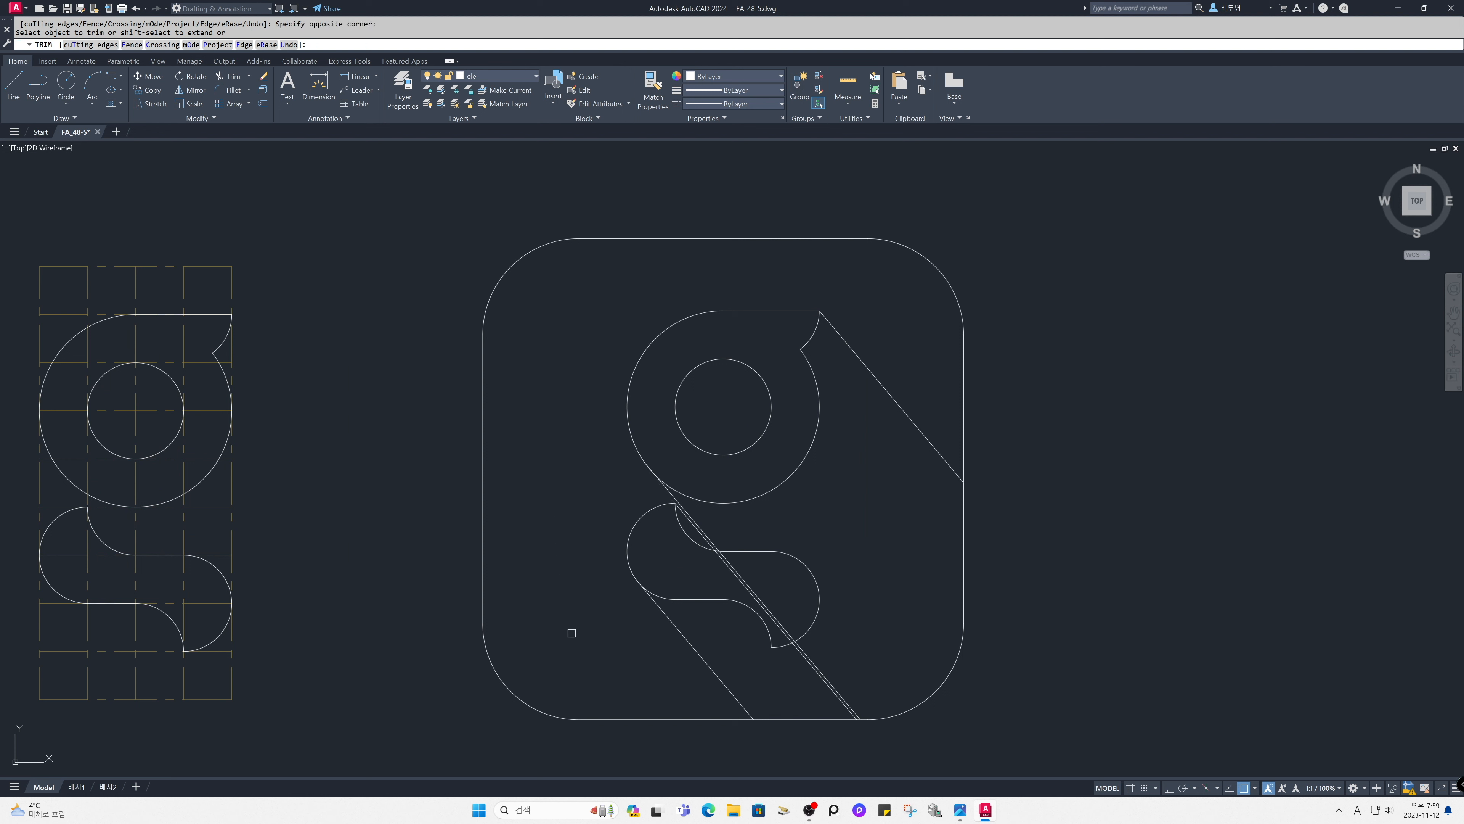
click(864, 681)
click(763, 681)
click(775, 586)
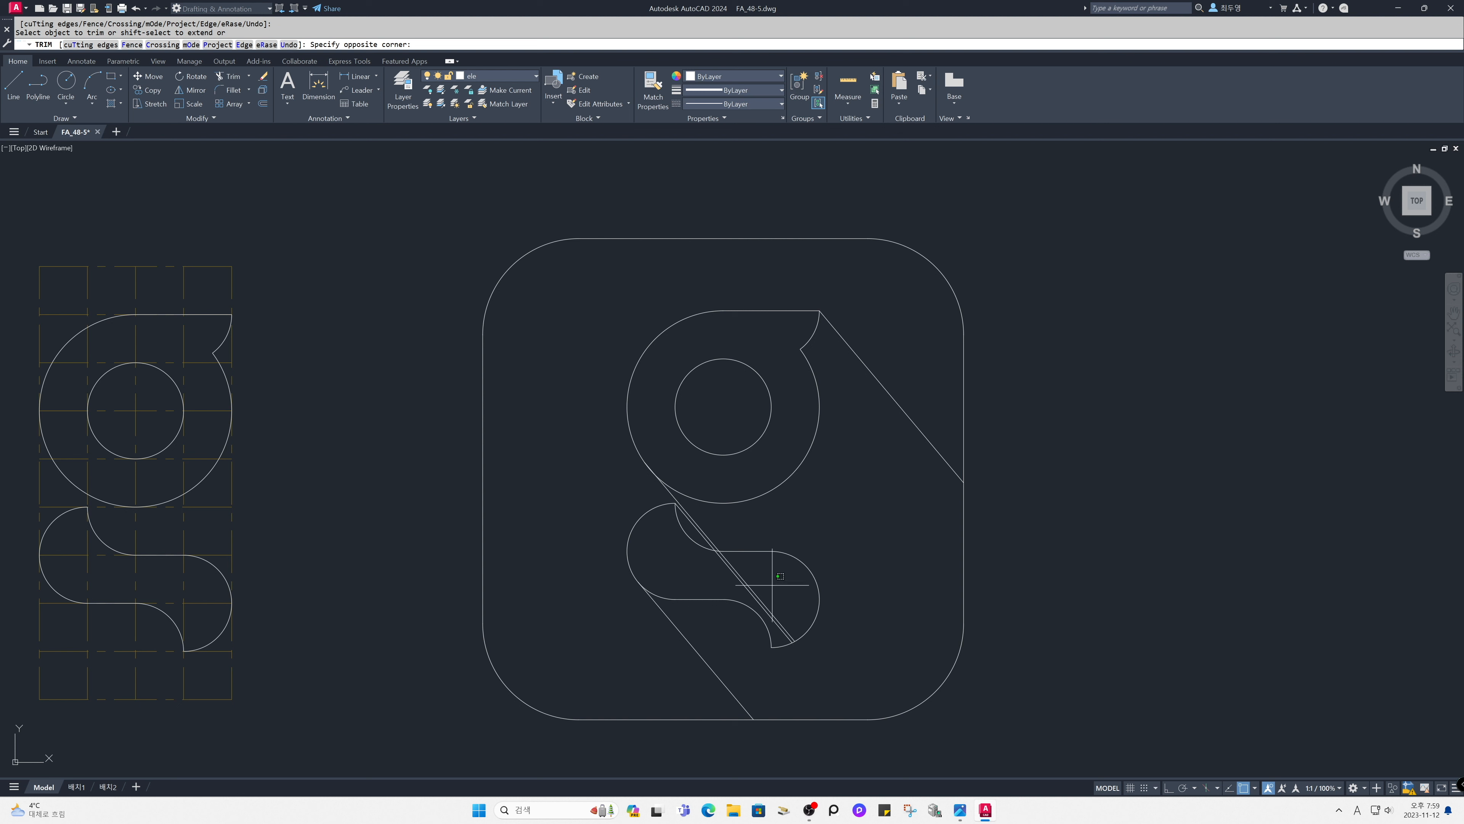
click(680, 577)
key(Return)
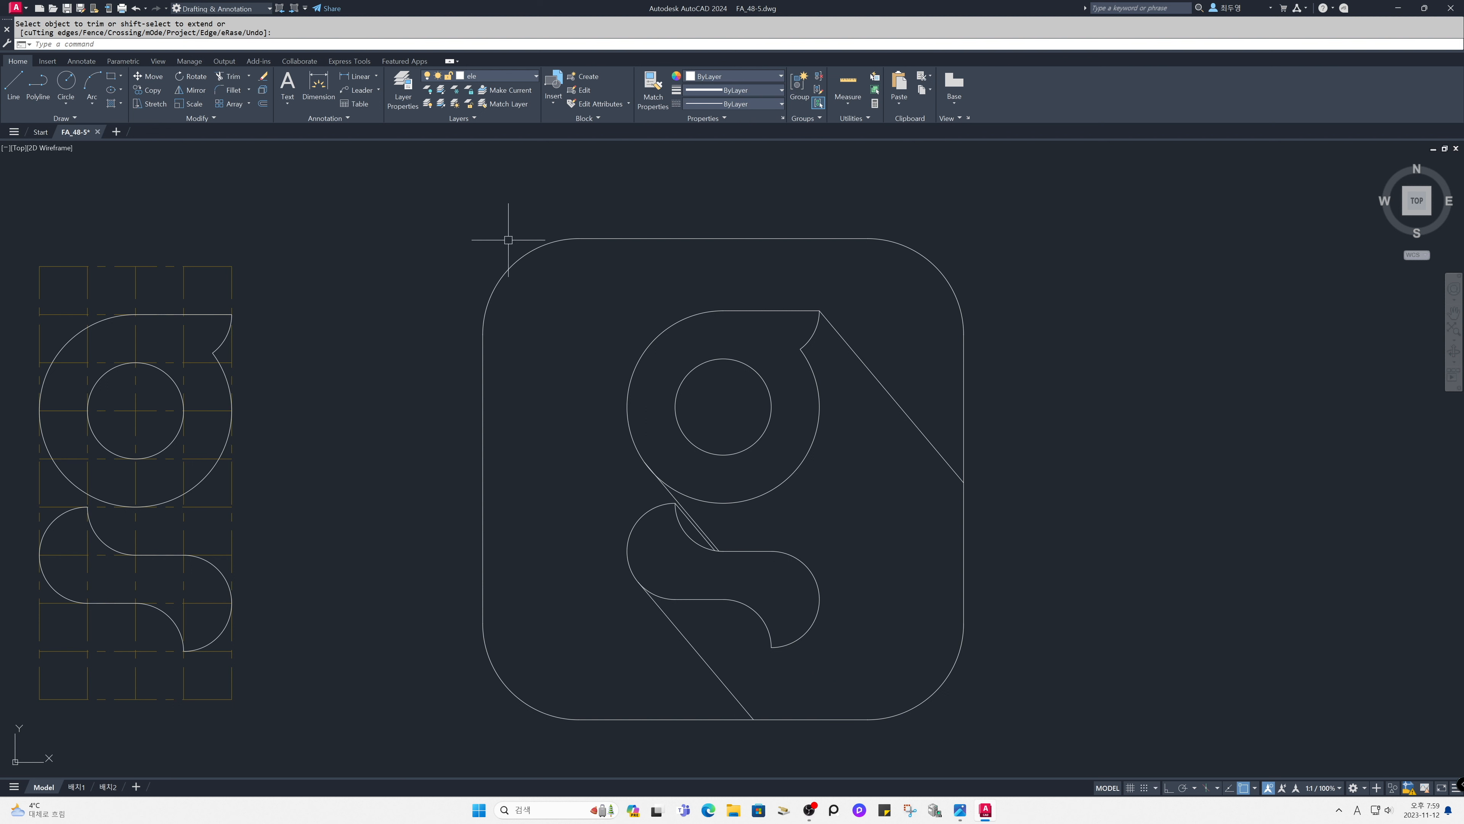
Step: Make the hat layer current and start a hatch with index color 140
click(516, 76)
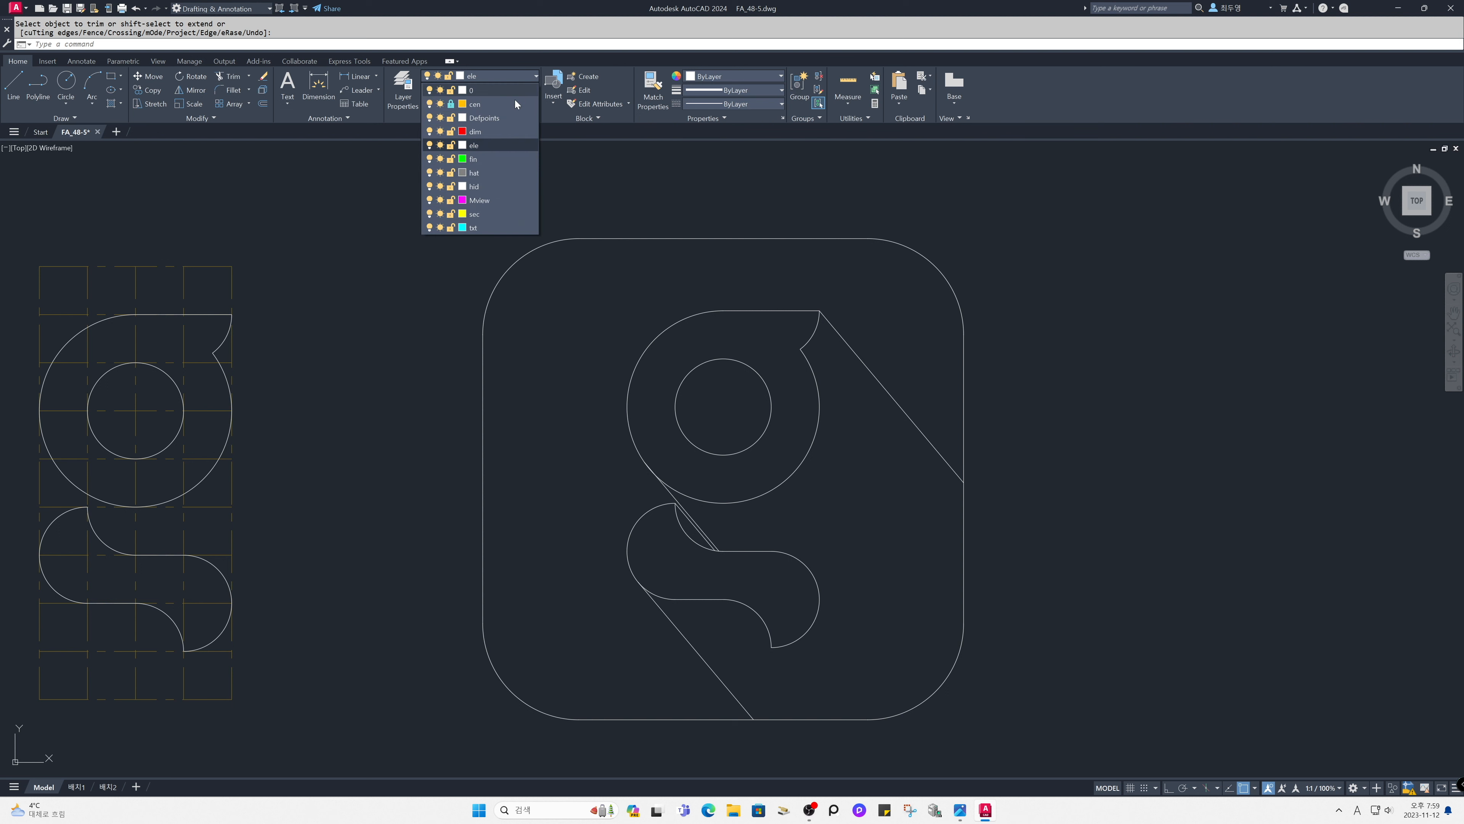
click(505, 172)
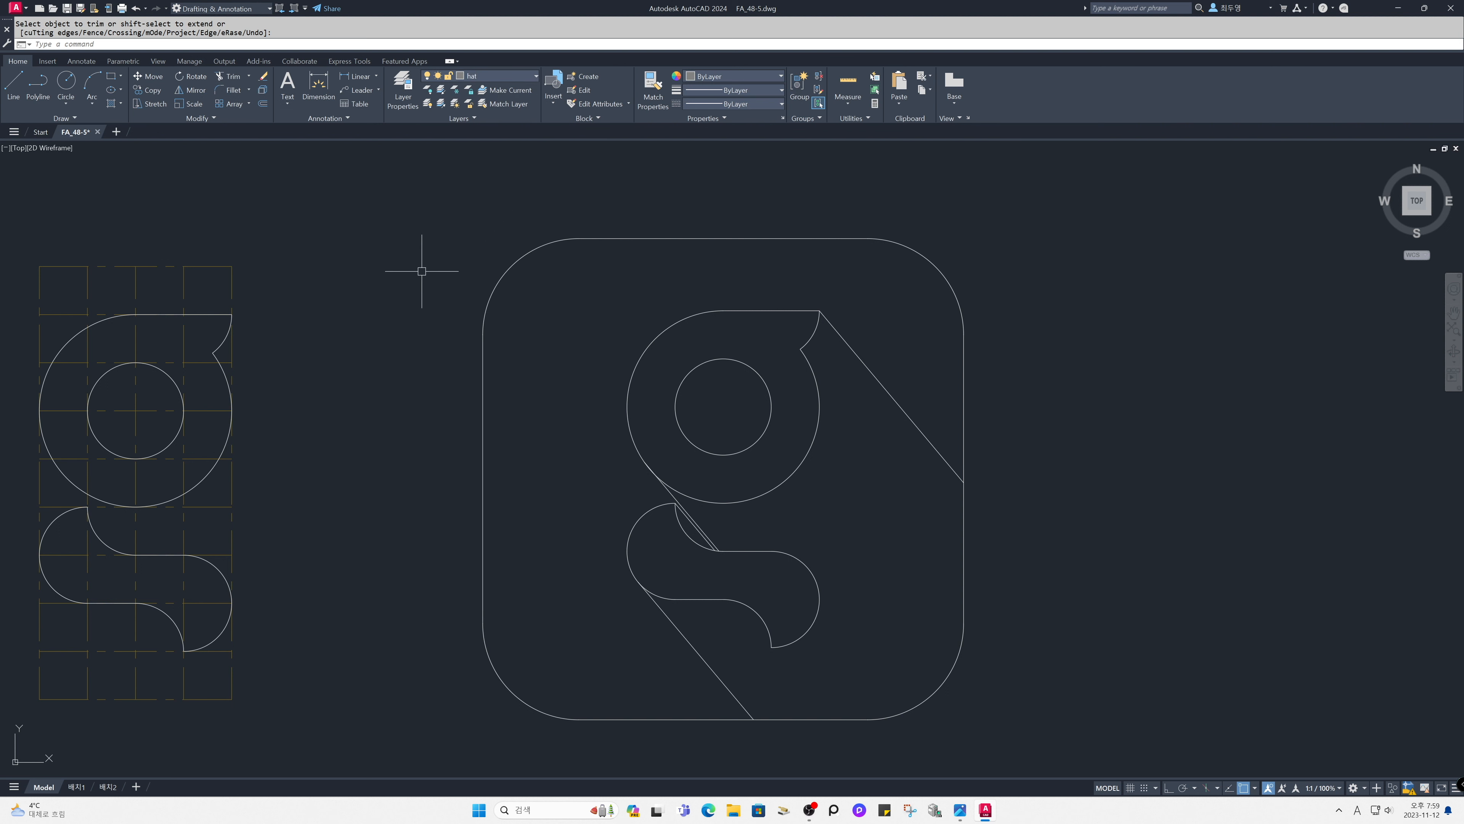
text(H)
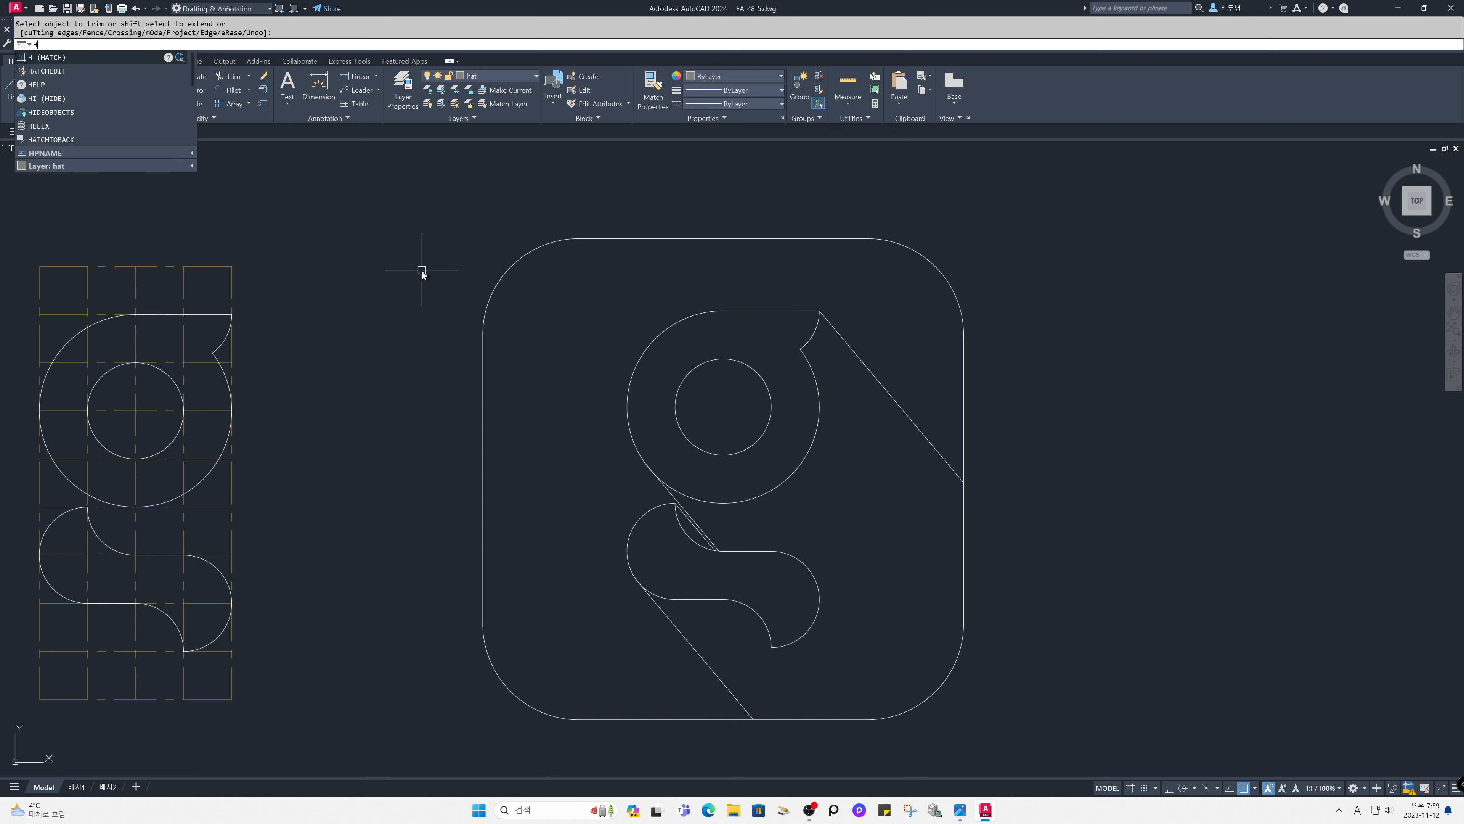
key(Return)
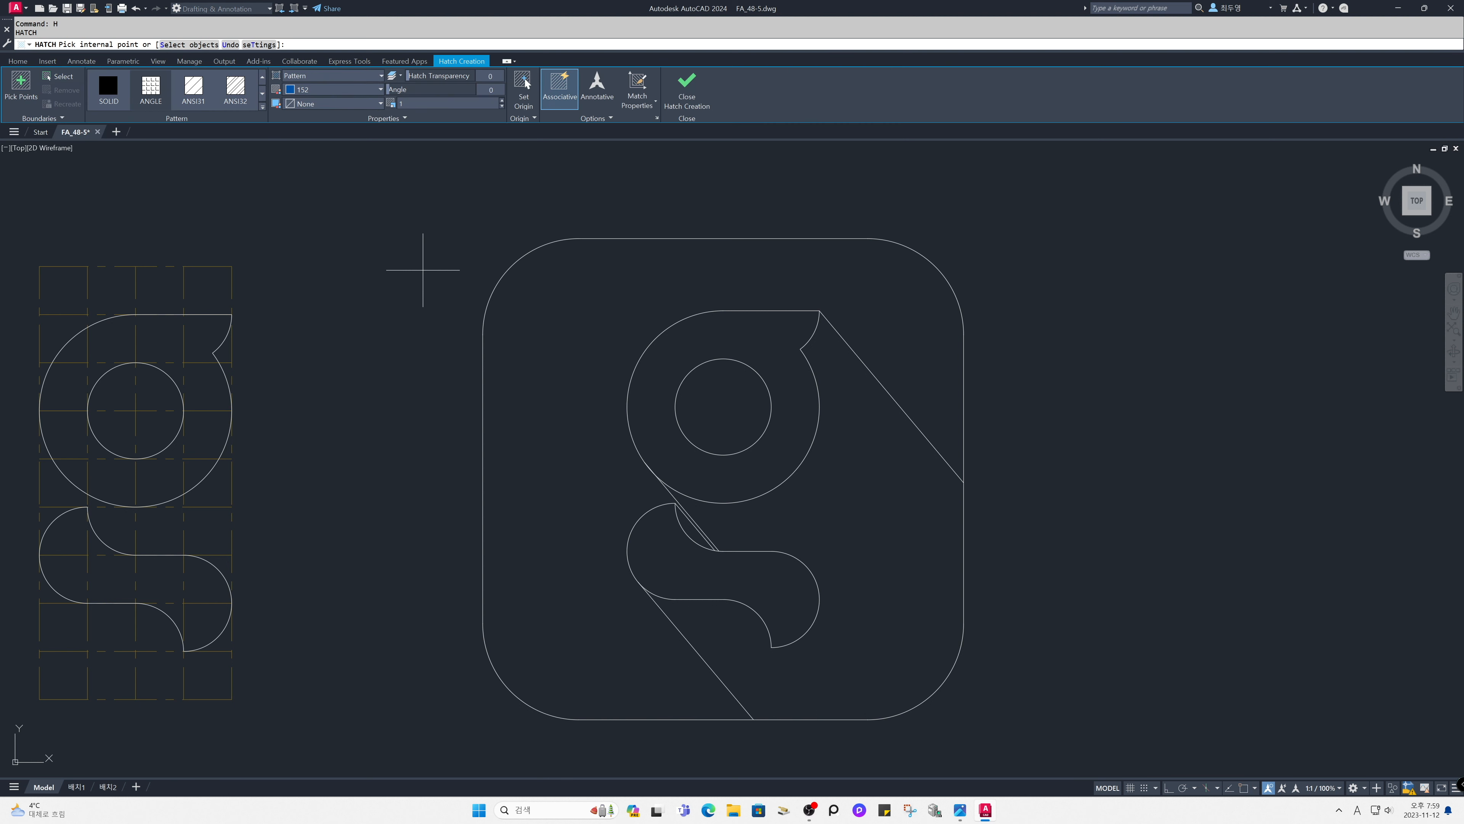
click(369, 90)
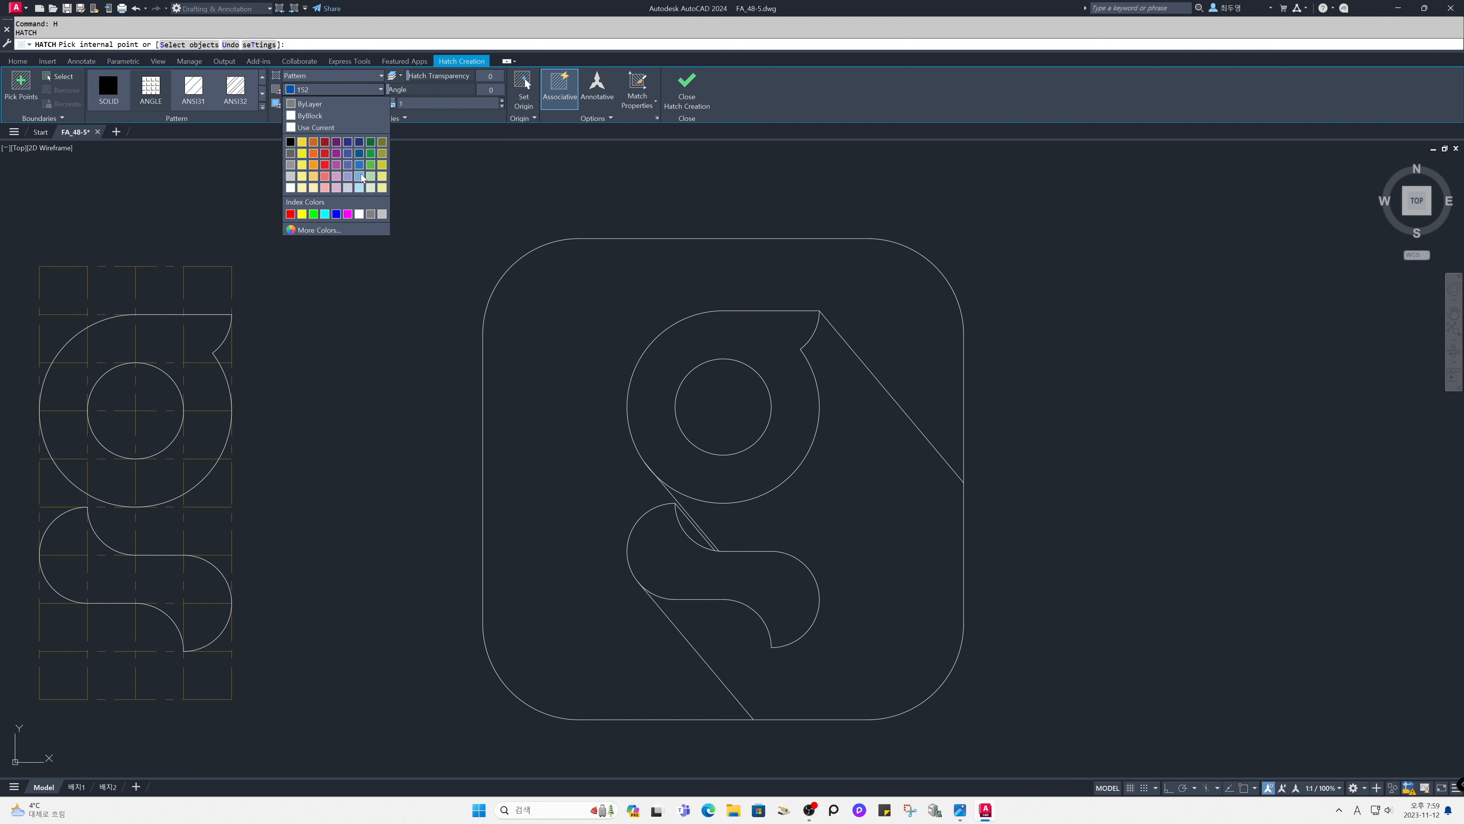
click(317, 230)
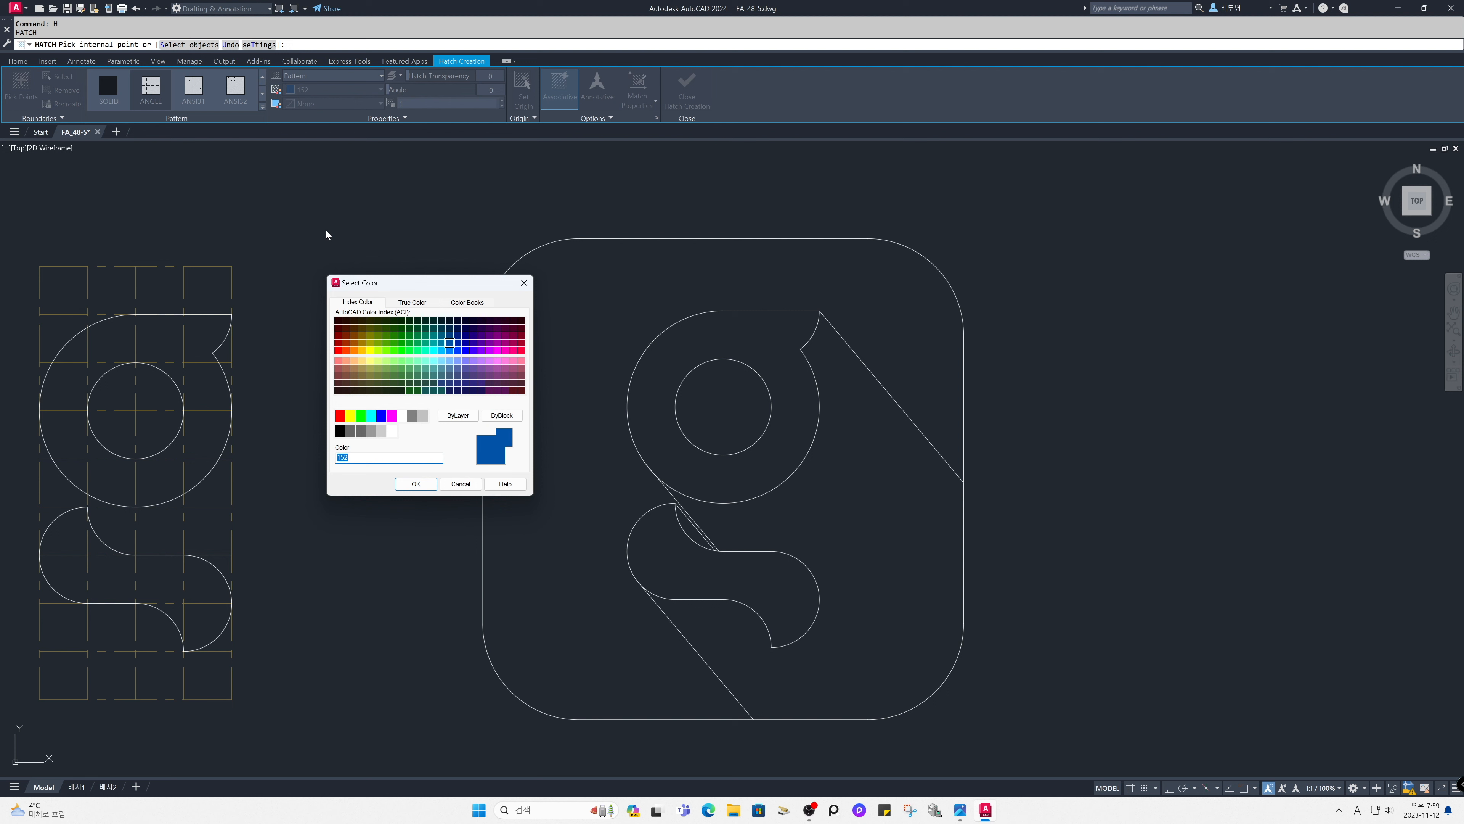
click(442, 352)
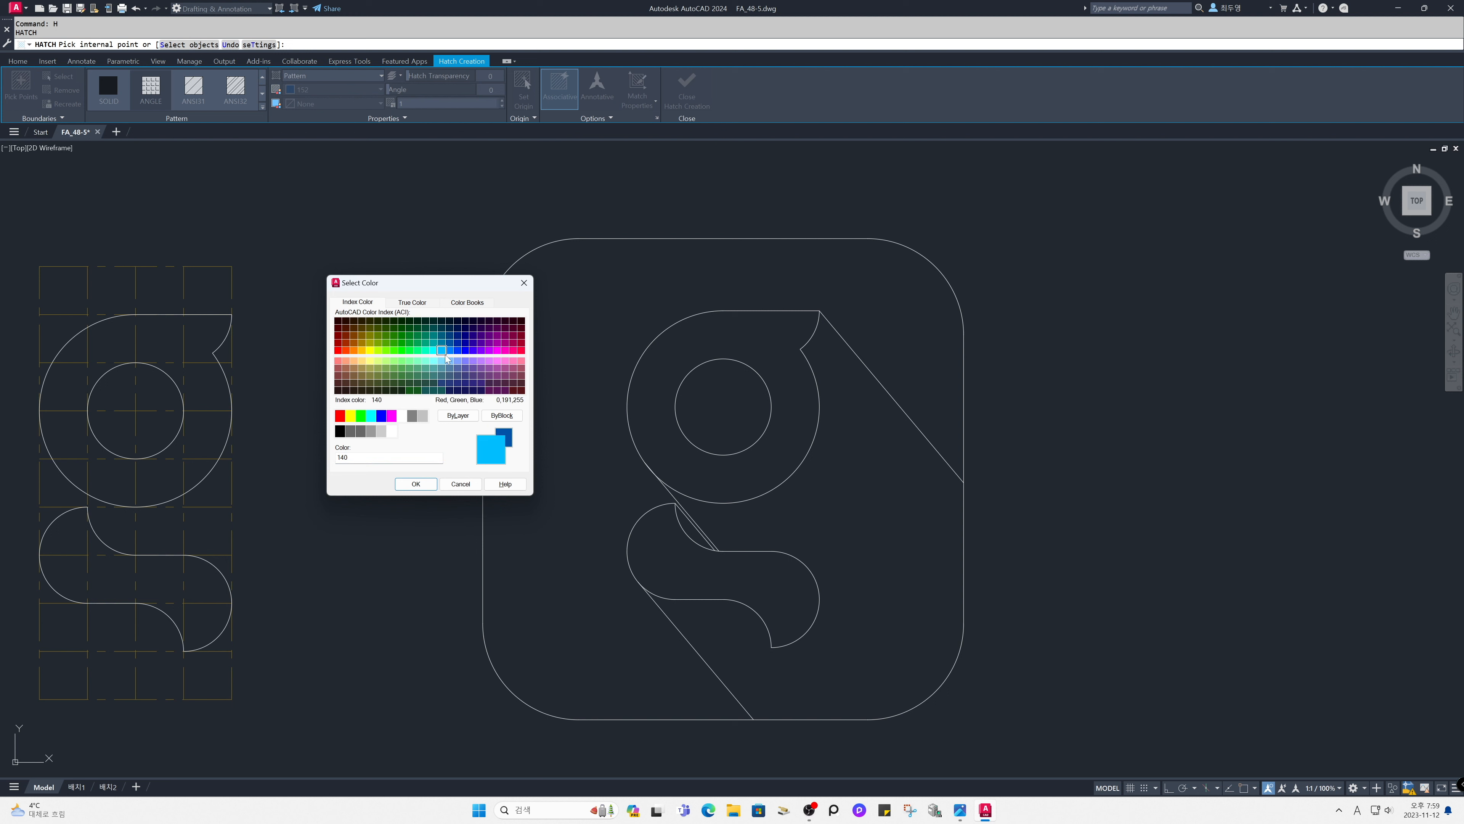
click(415, 484)
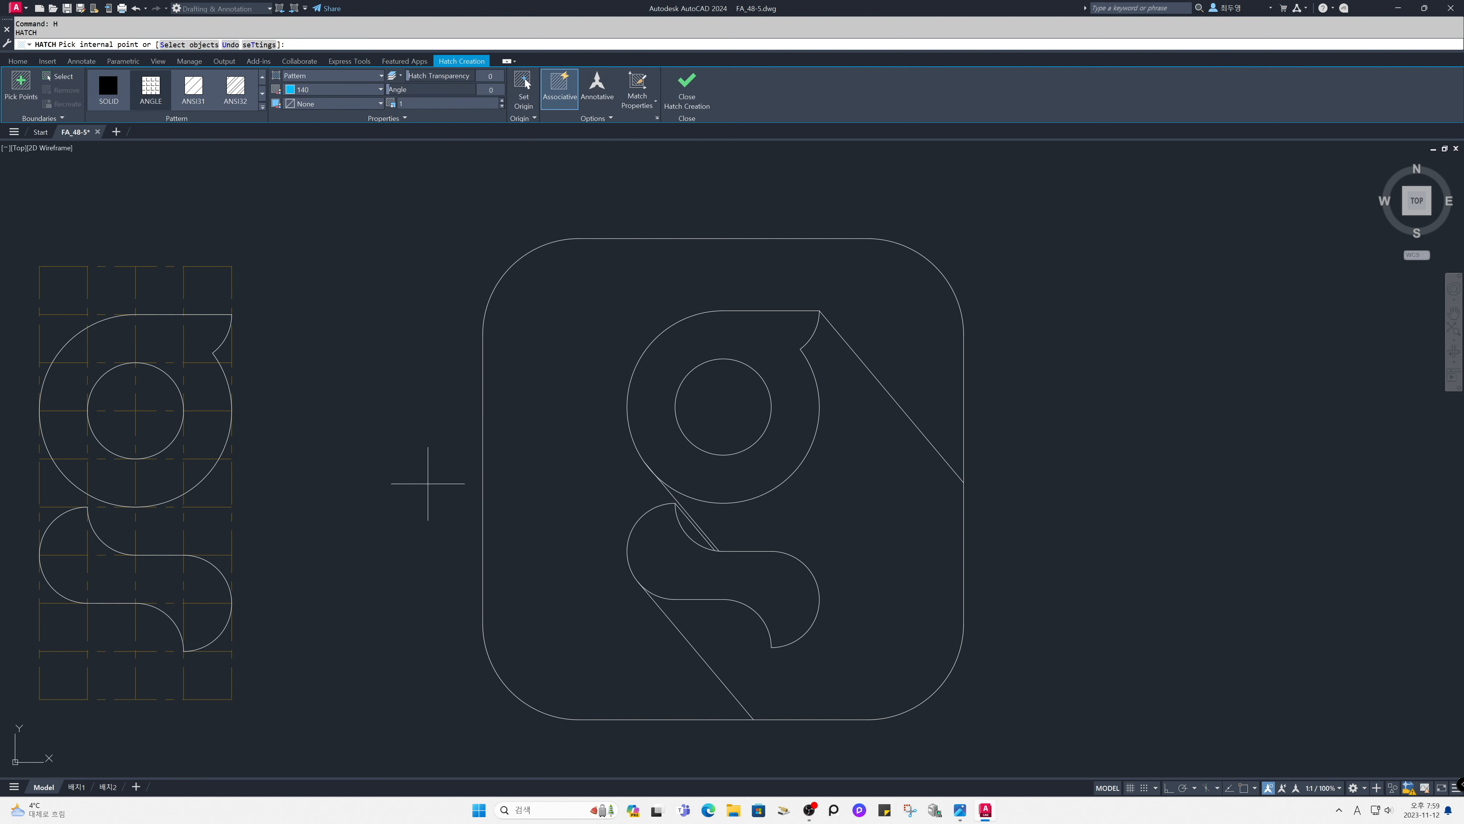
Step: Fill the background outside the letter and its diagonal shadow area, plus the letter's inner circle, with a SOLID hatch
click(547, 454)
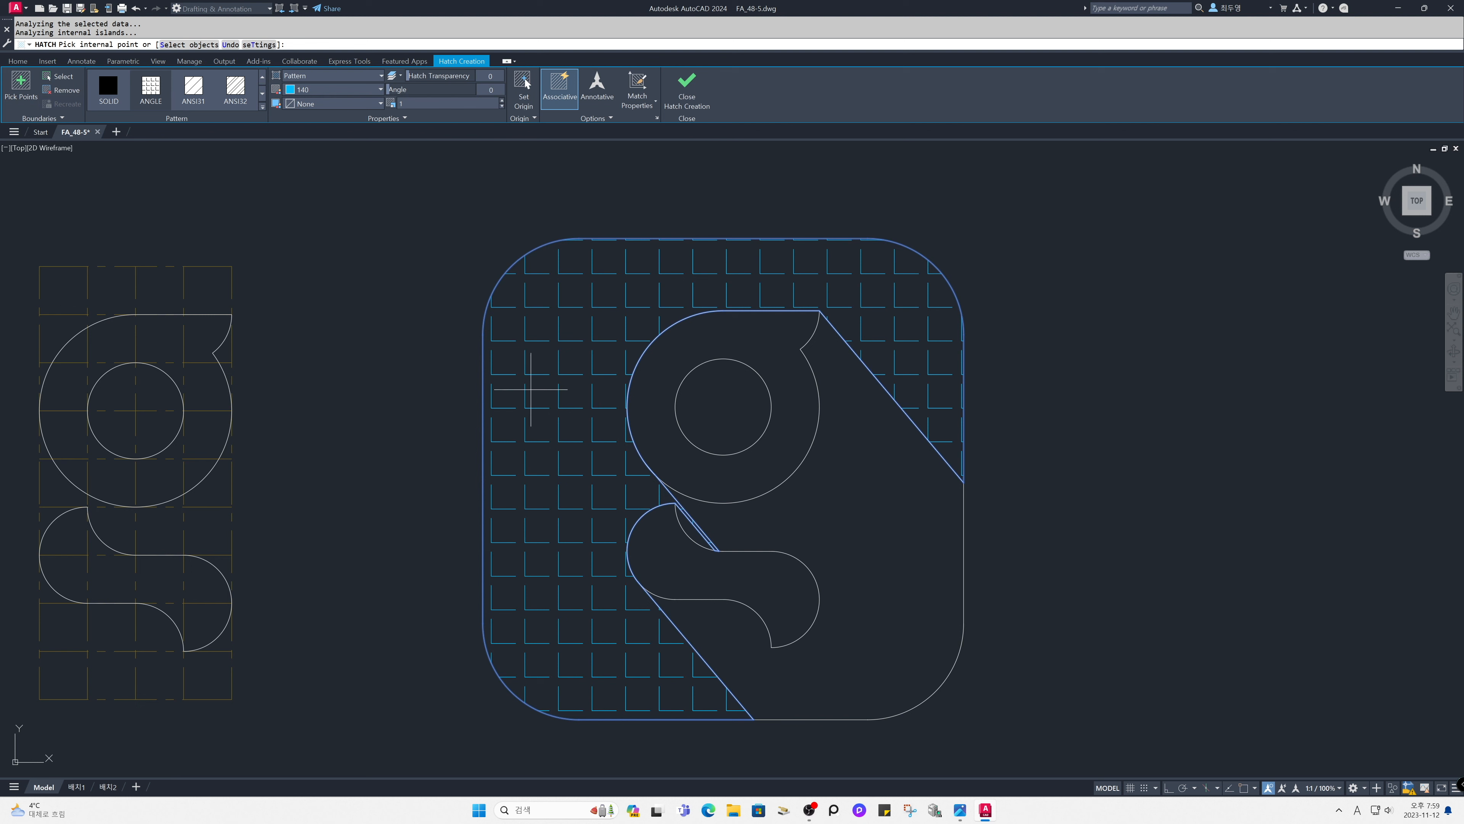
click(114, 87)
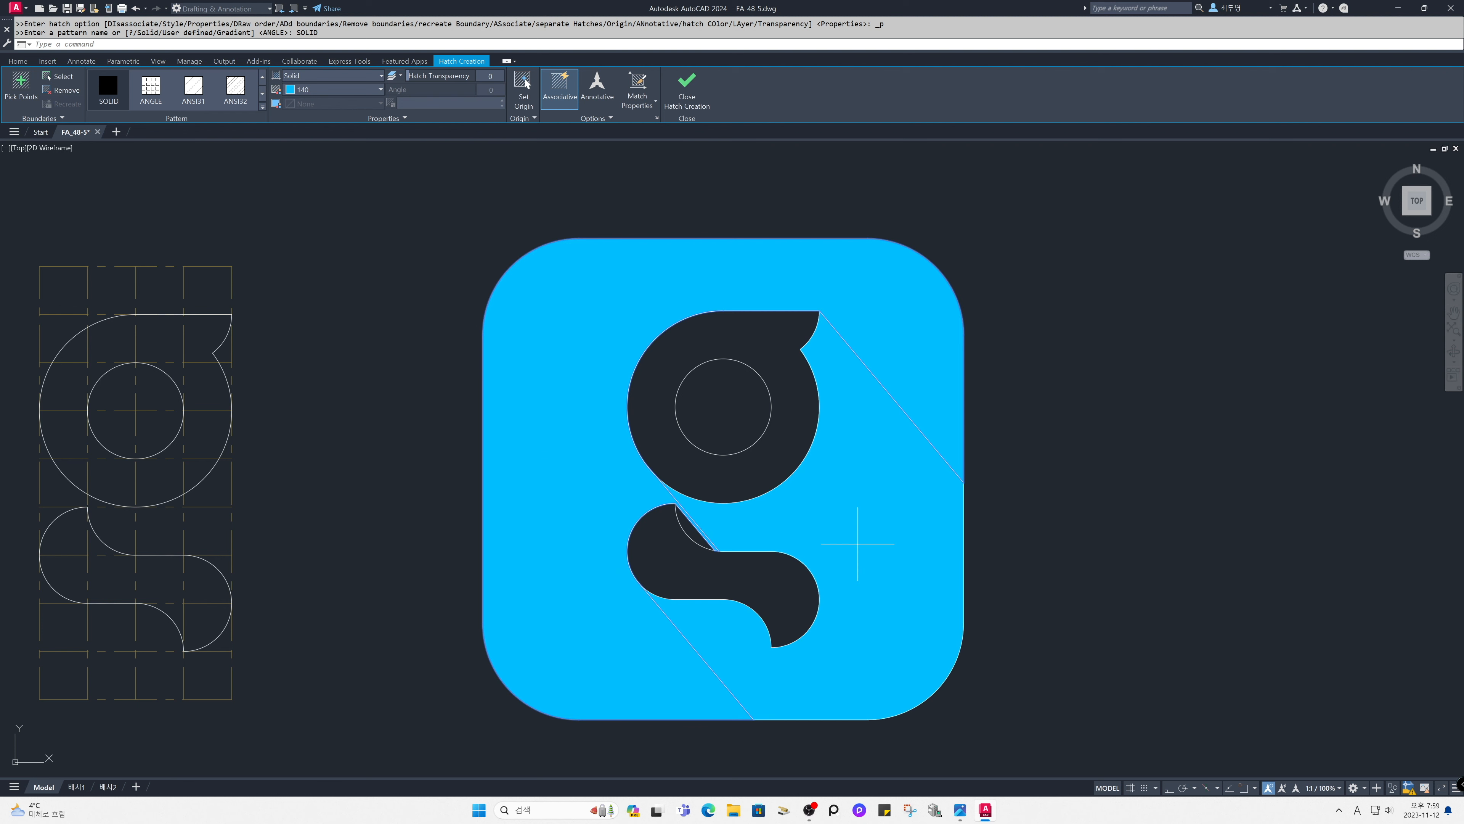
click(736, 424)
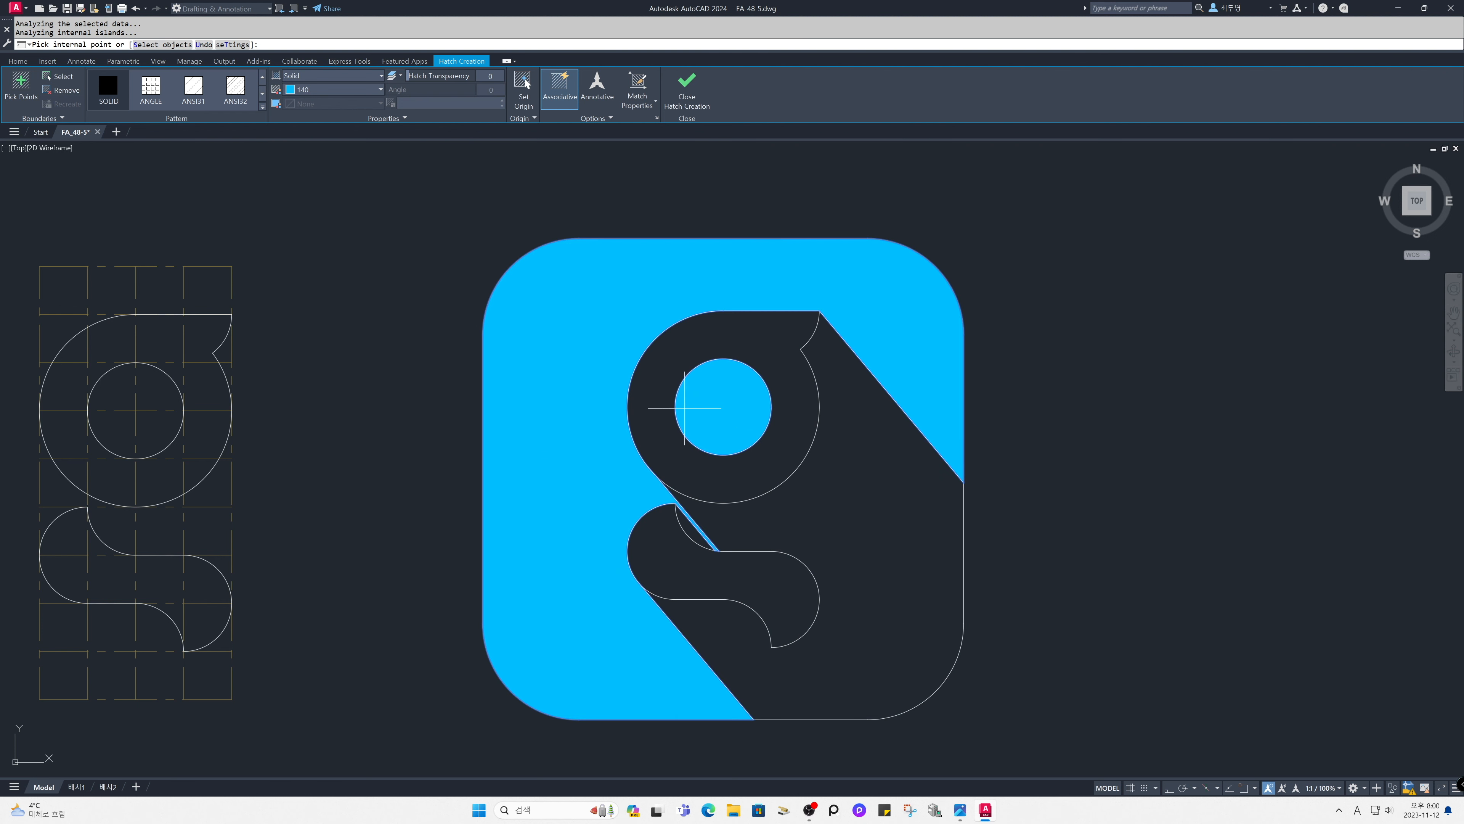
click(688, 103)
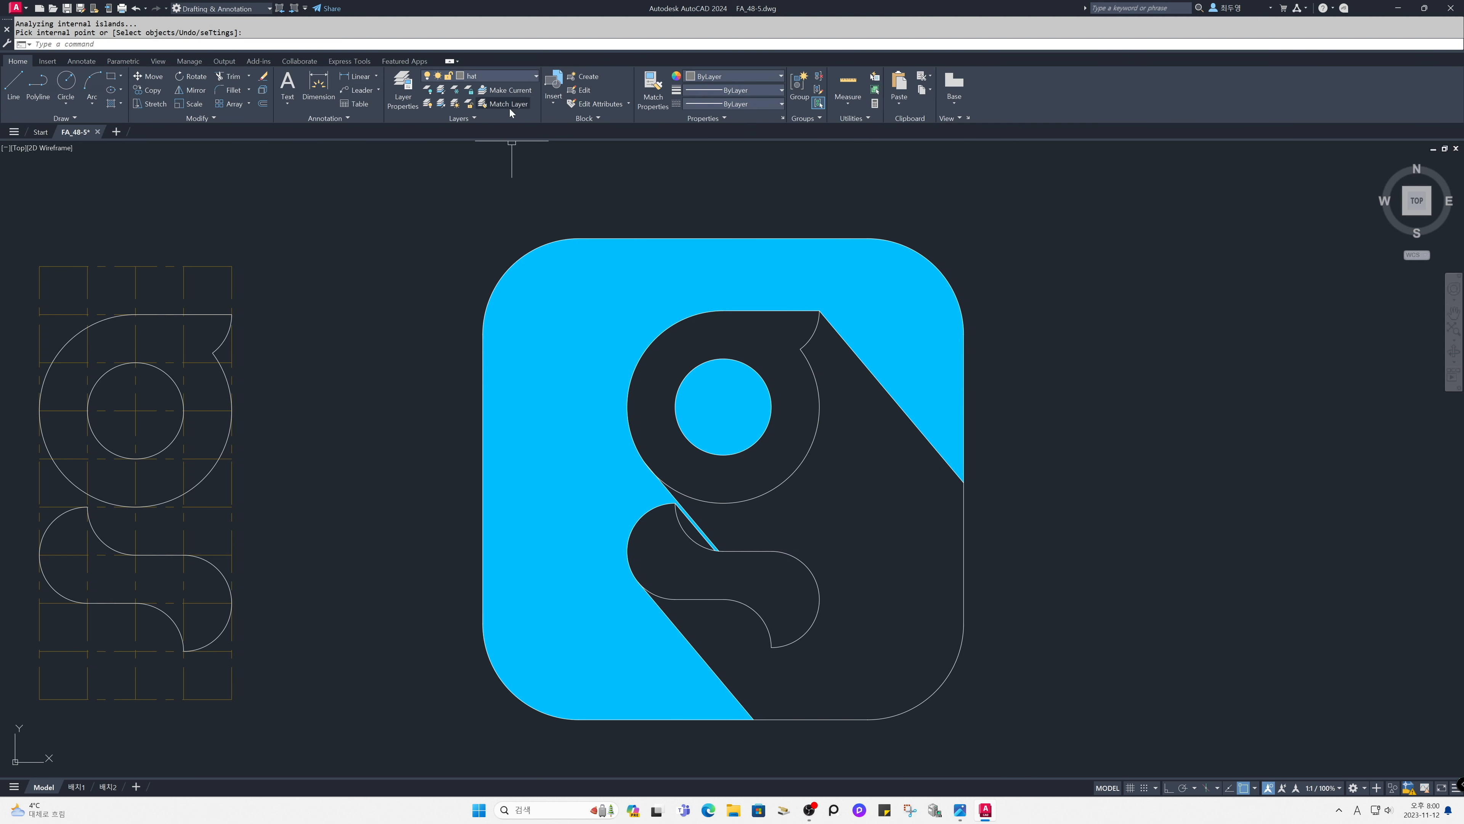
Step: Change the color of the background hatch, including the letter's inner circle, to index color 150
click(563, 285)
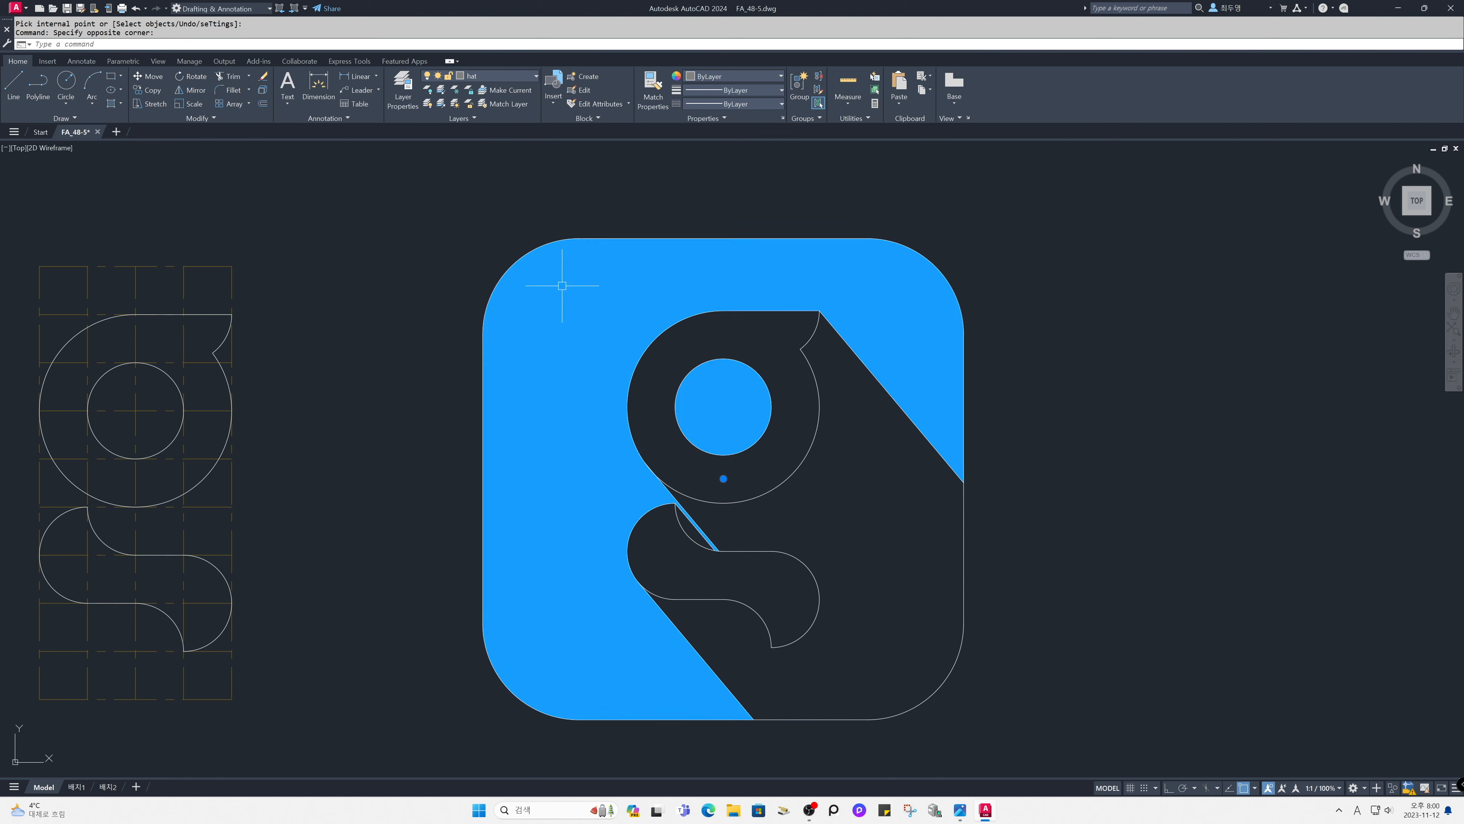
click(350, 90)
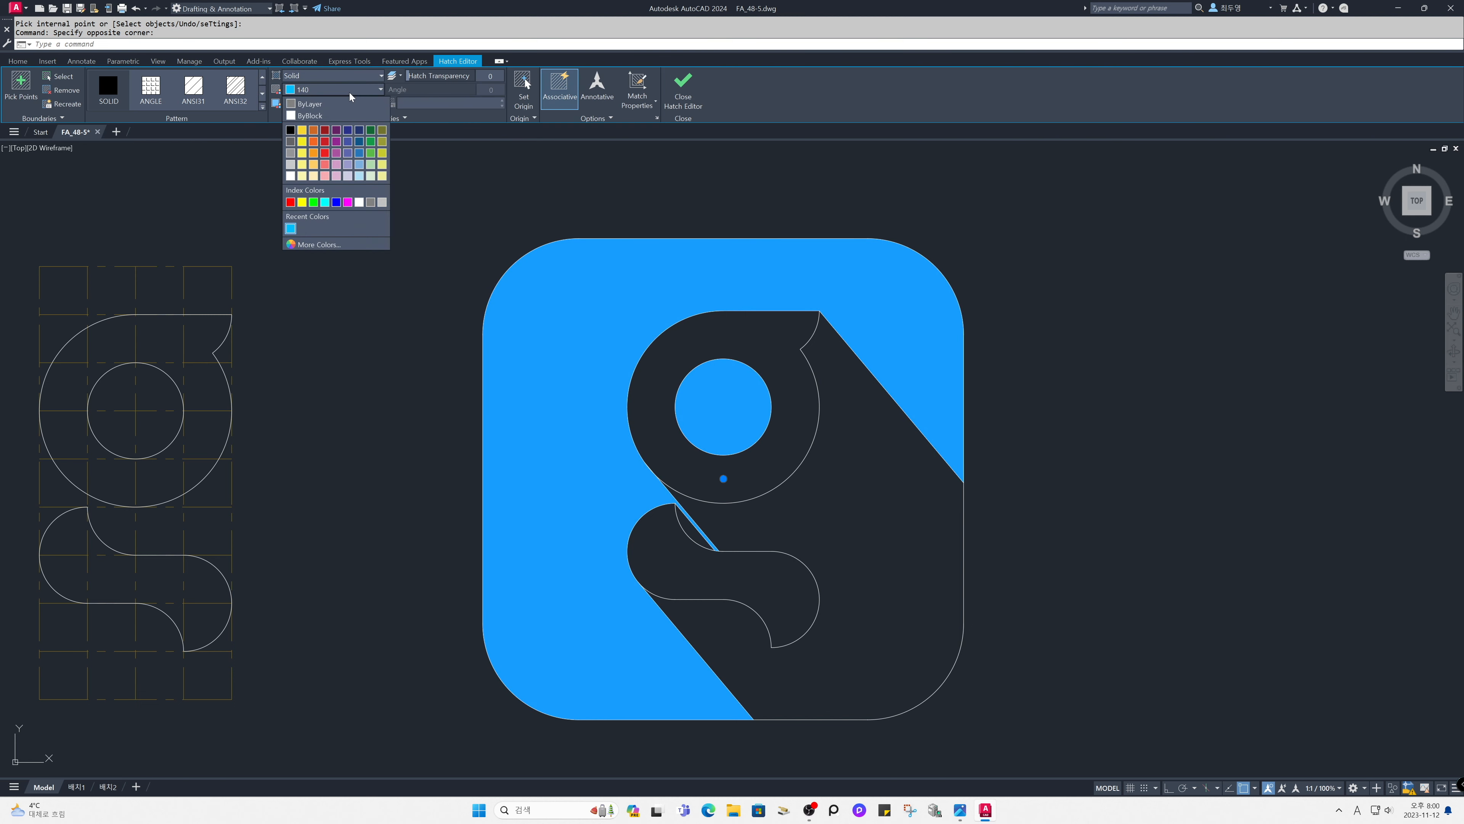
click(291, 229)
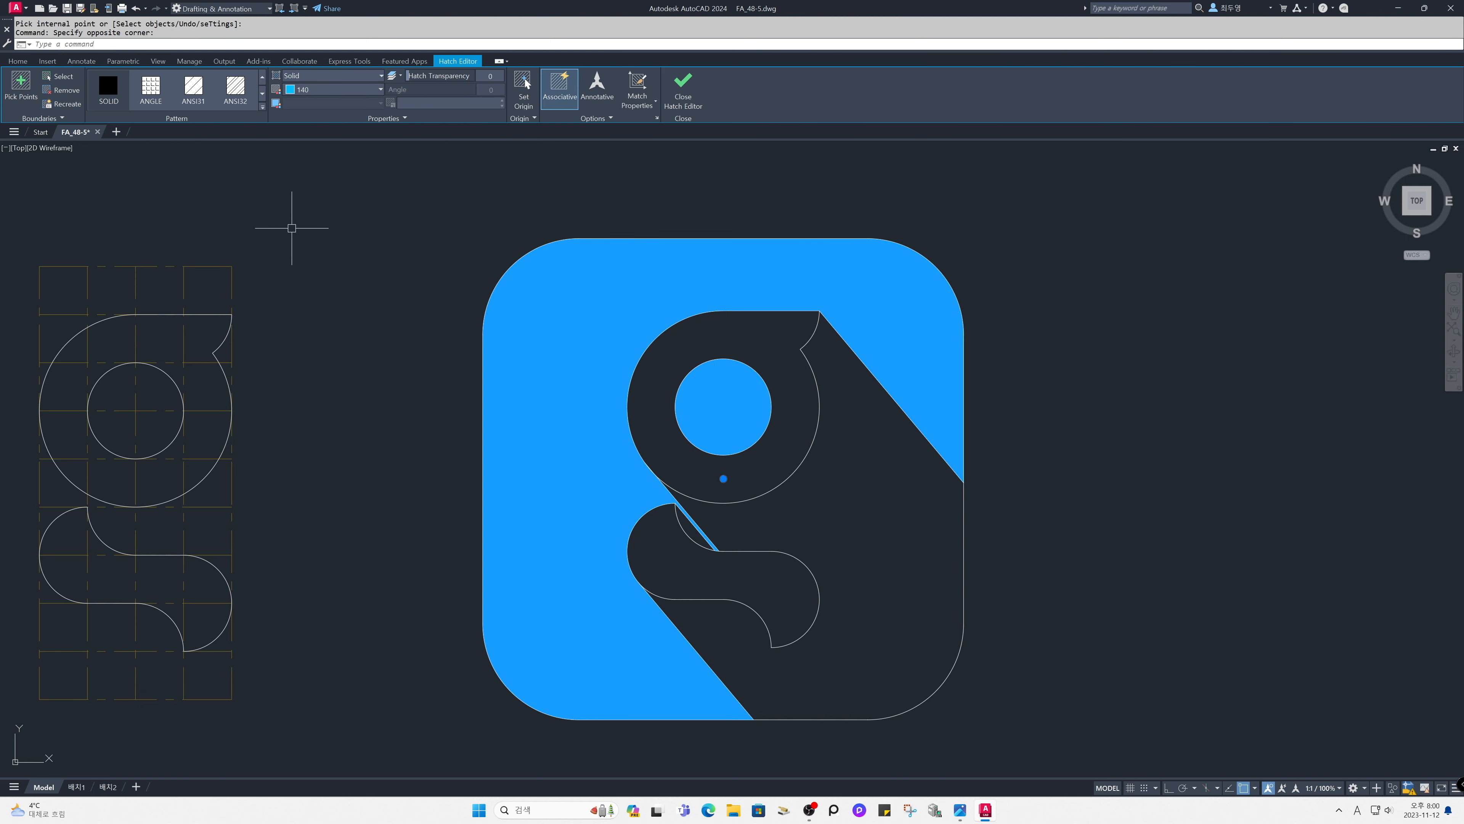
click(353, 90)
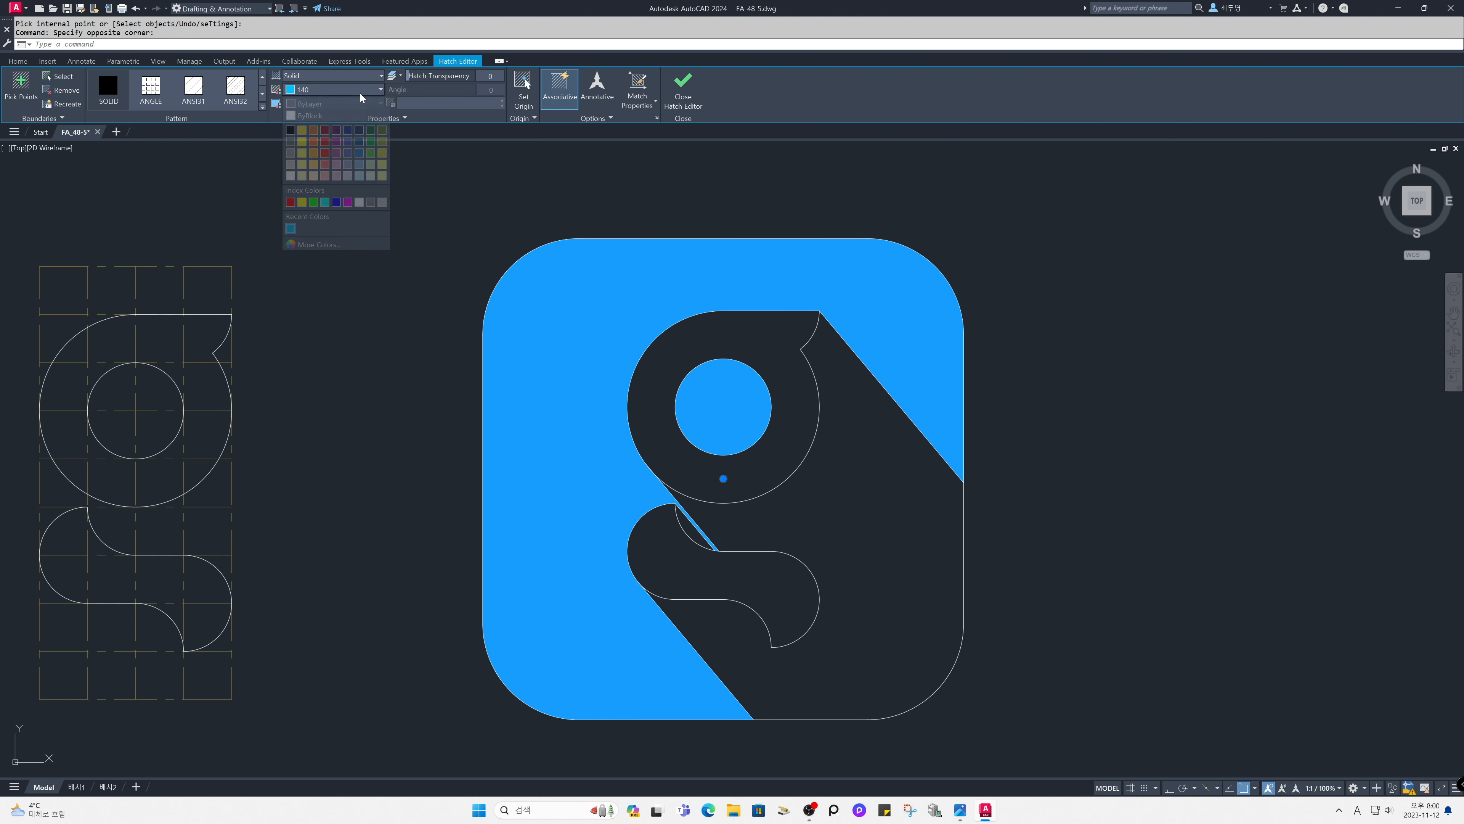
click(321, 246)
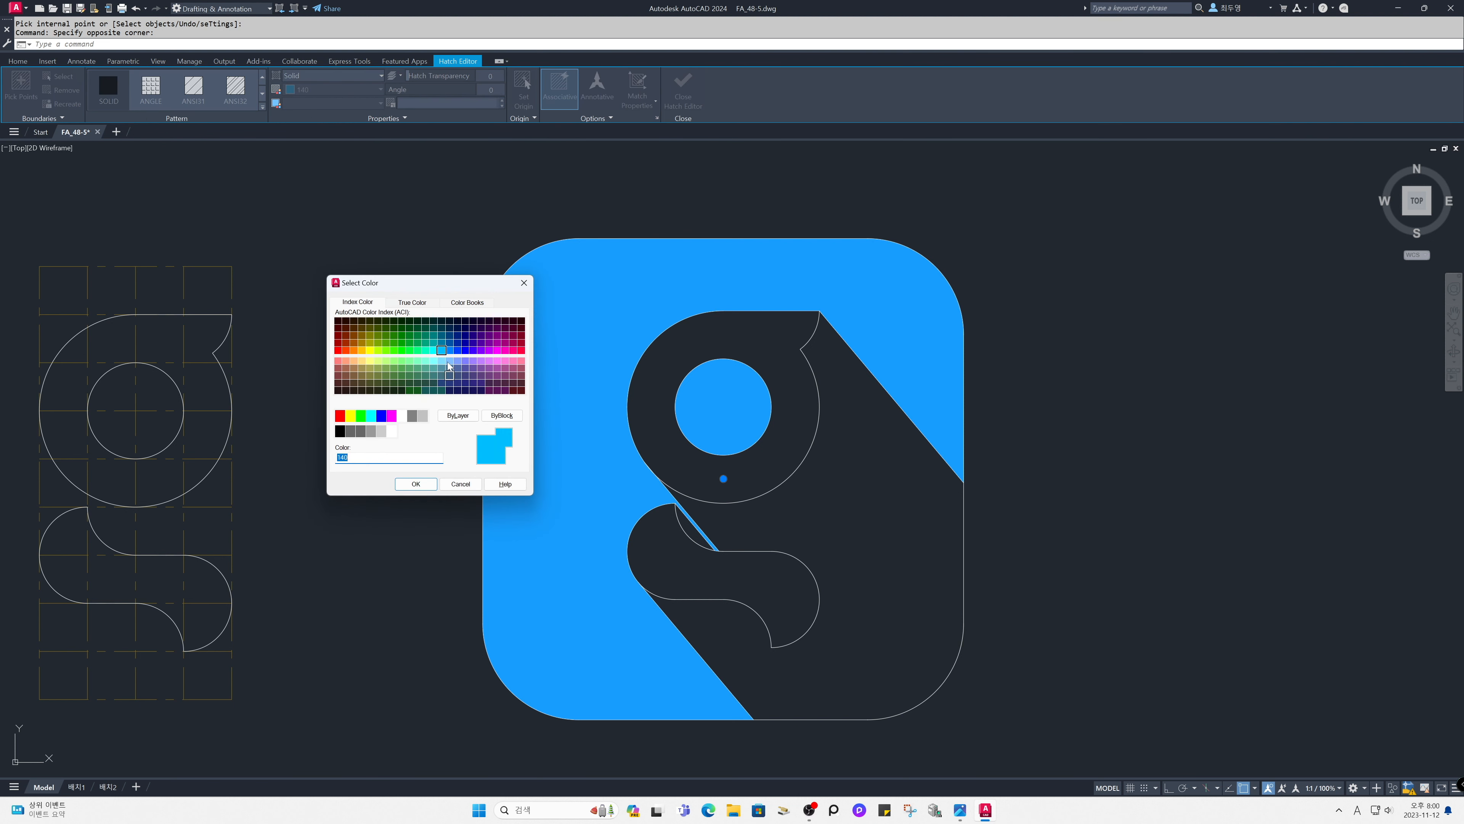
click(419, 304)
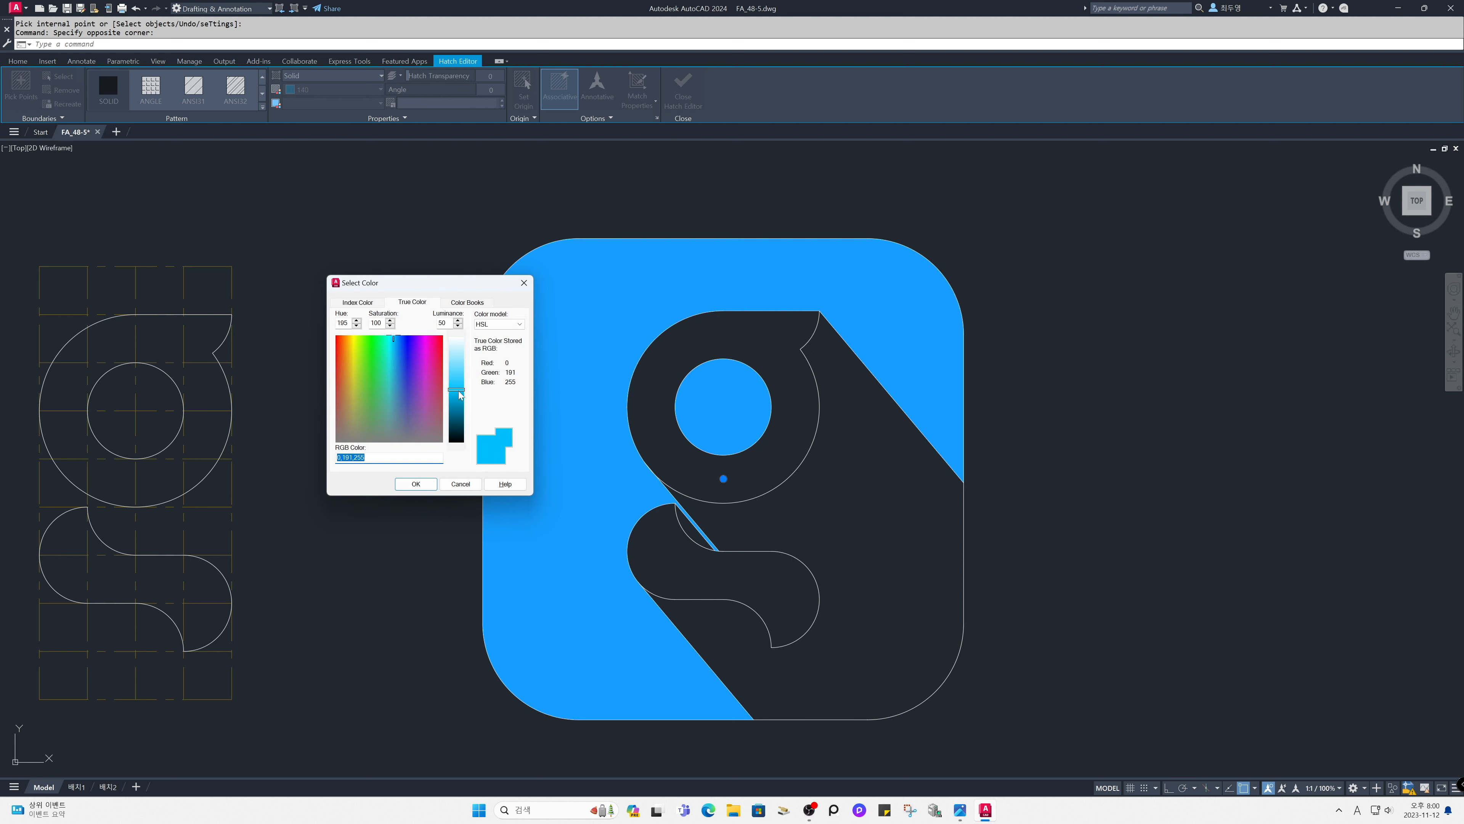
click(377, 303)
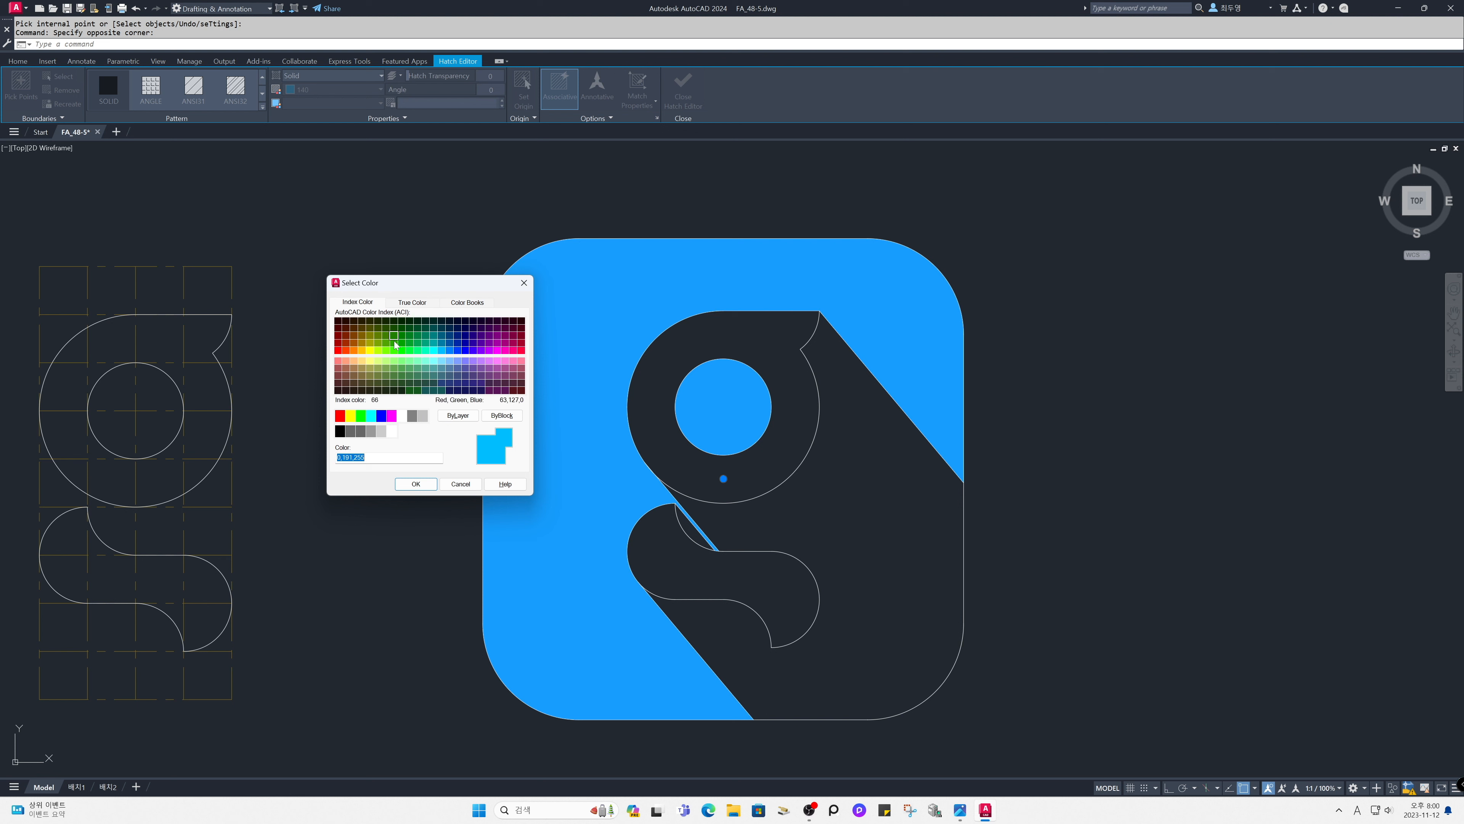
click(450, 351)
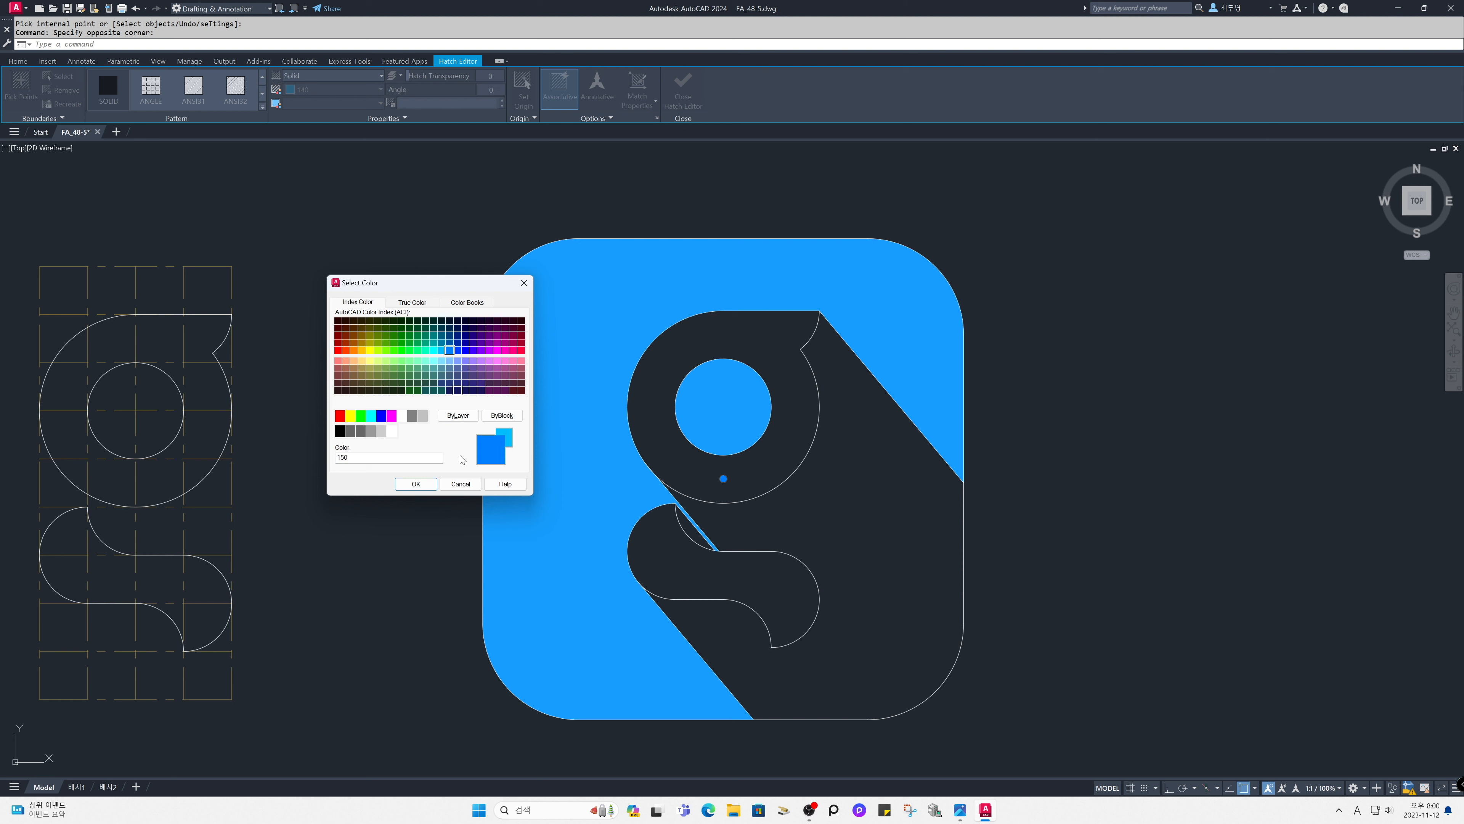
click(416, 484)
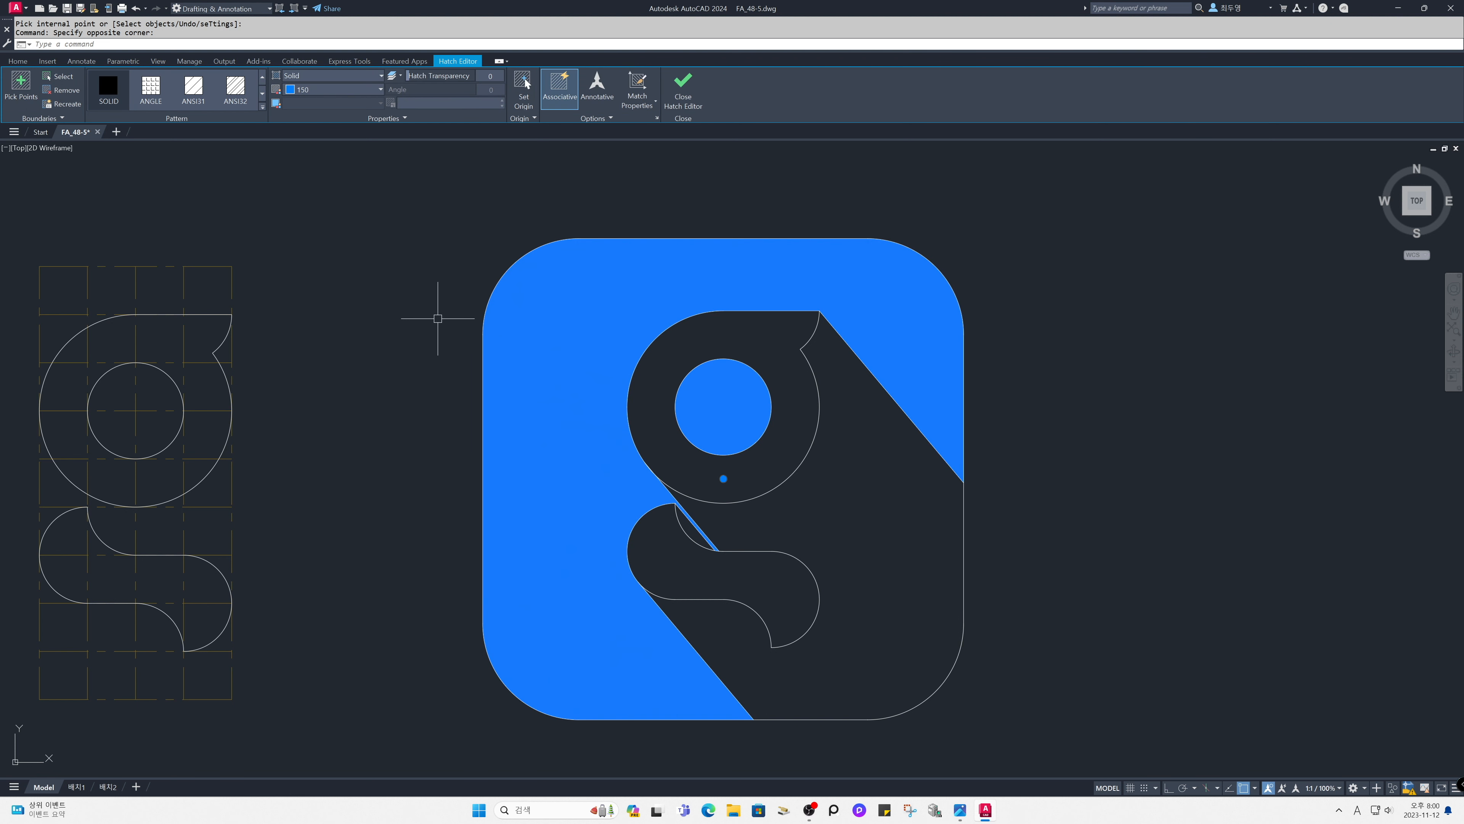
click(685, 102)
Step: Fill the diagonal shadow area behind the letter with a SOLID hatch in true color 0,105,209
text(H)
key(Return)
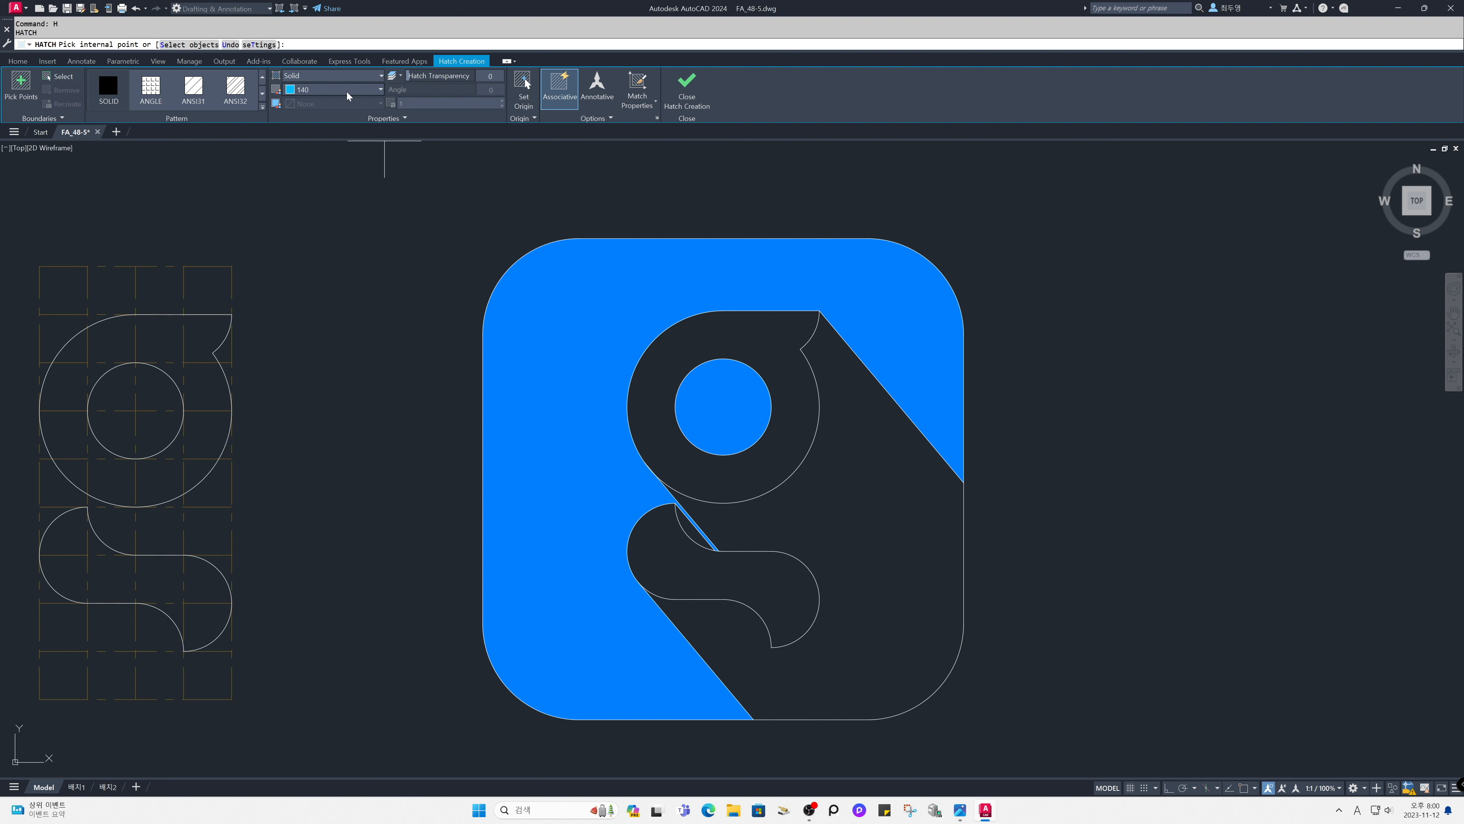
click(347, 90)
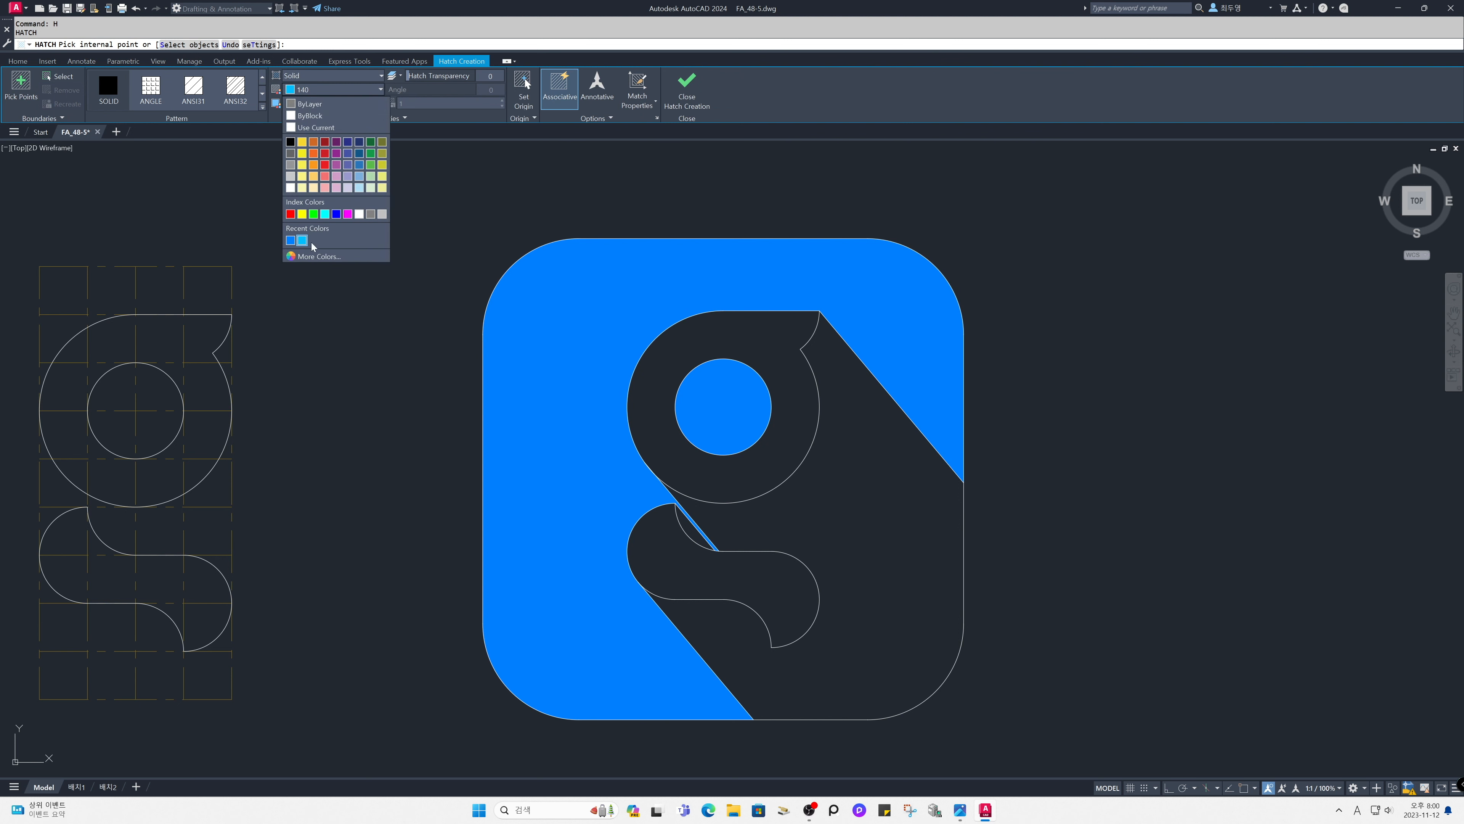
click(291, 241)
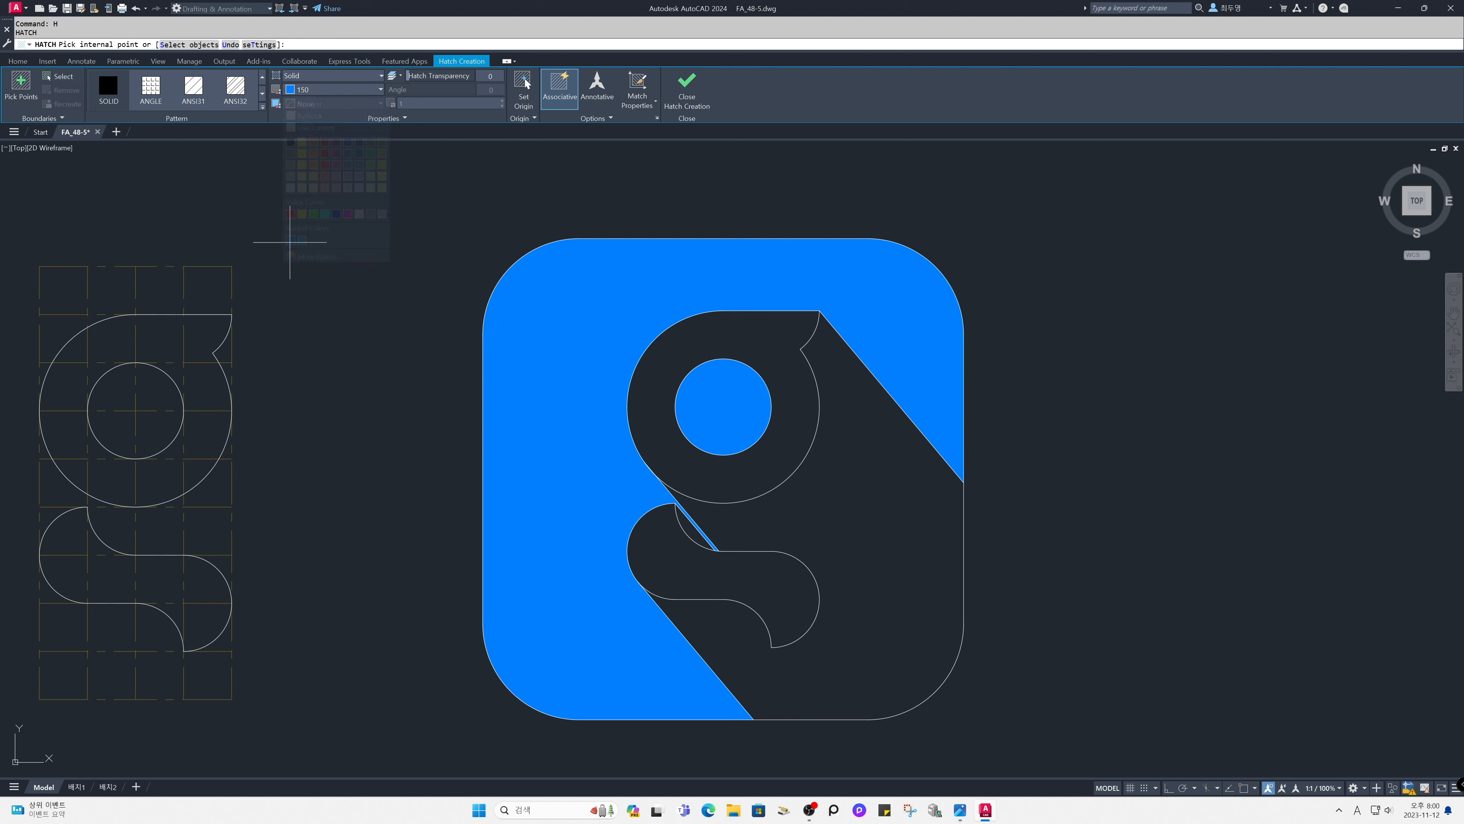
click(363, 92)
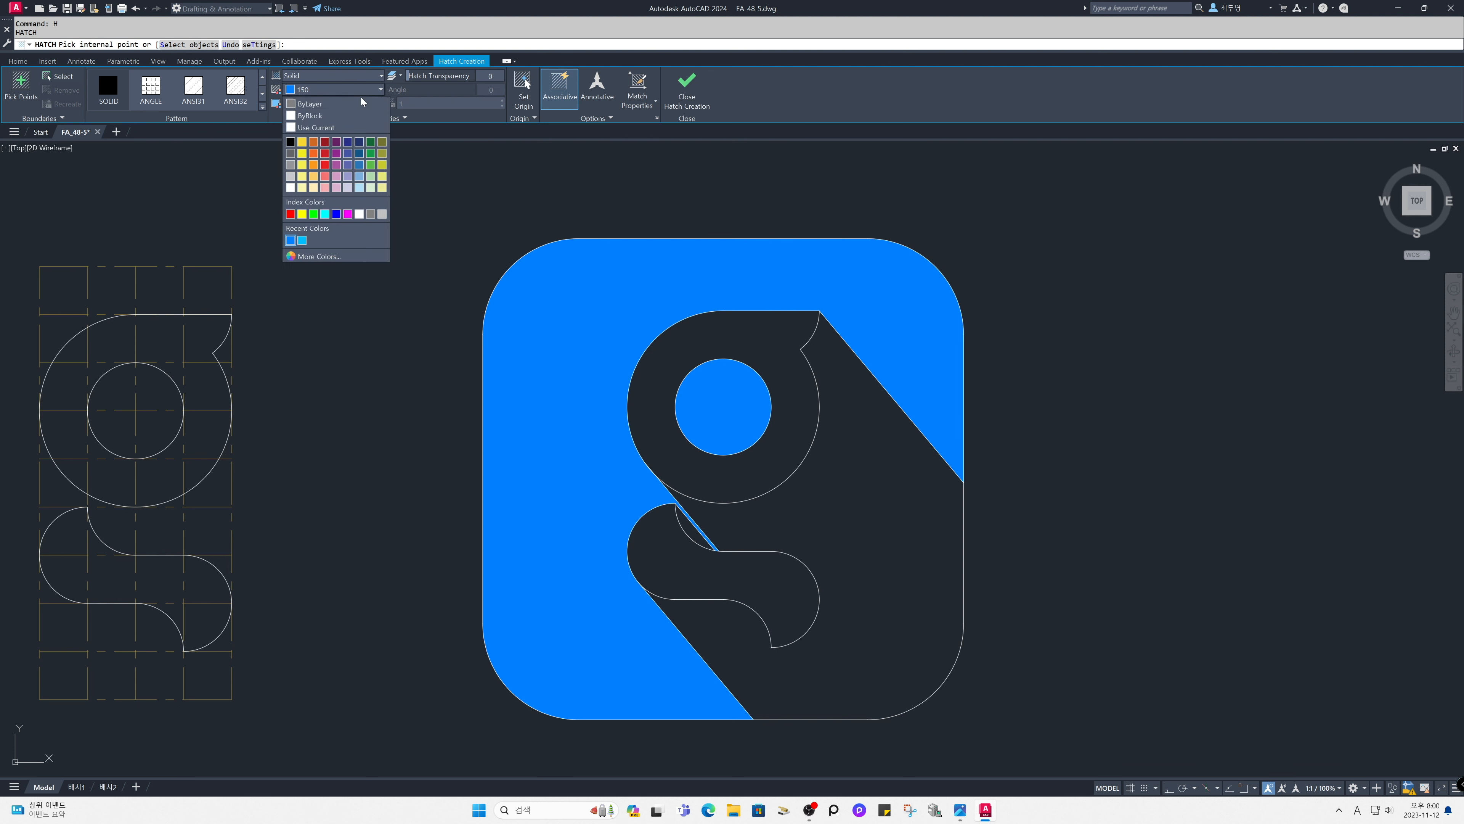
click(314, 257)
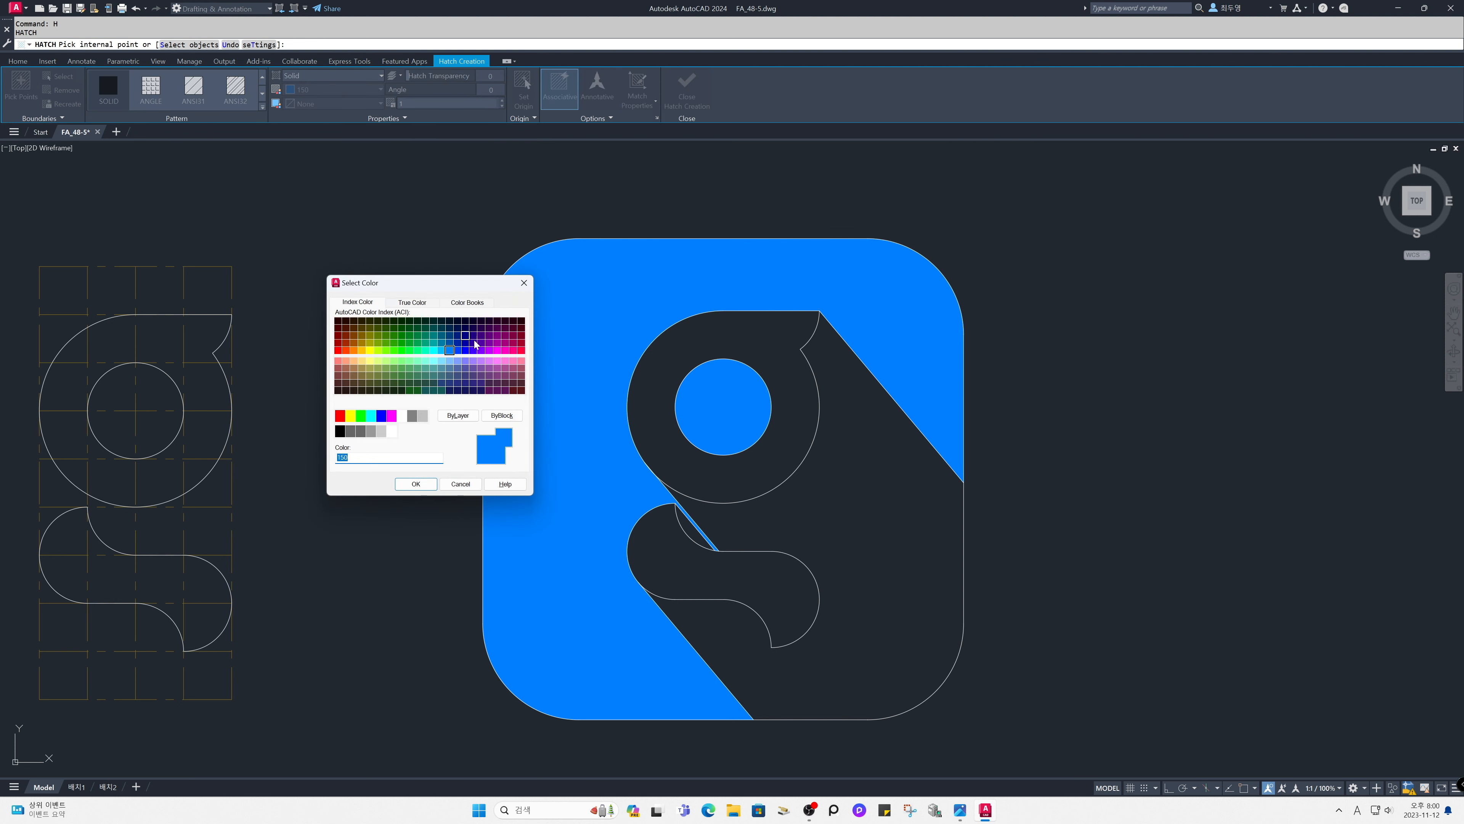
click(418, 304)
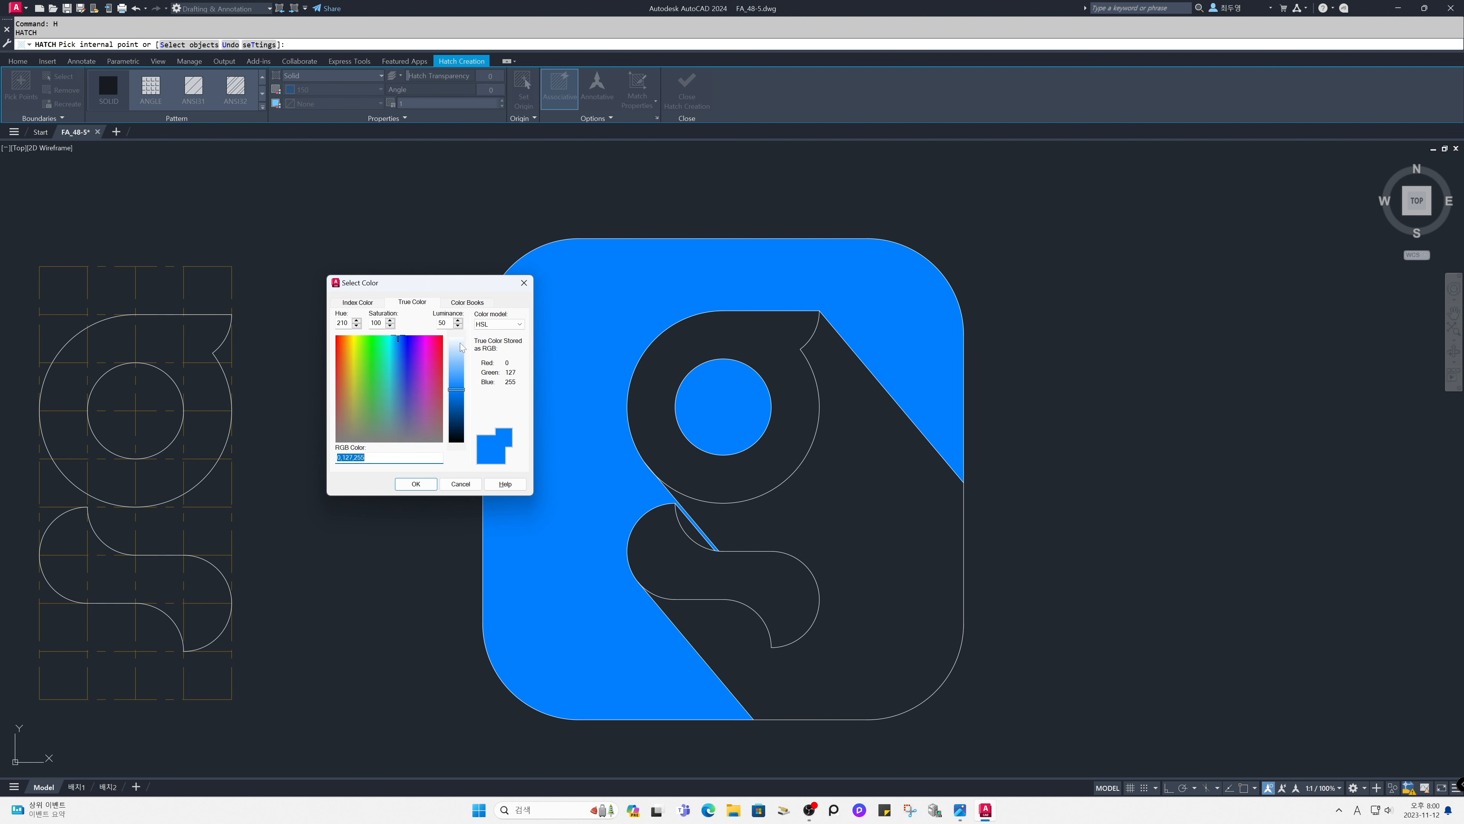
drag(459, 394, 459, 397)
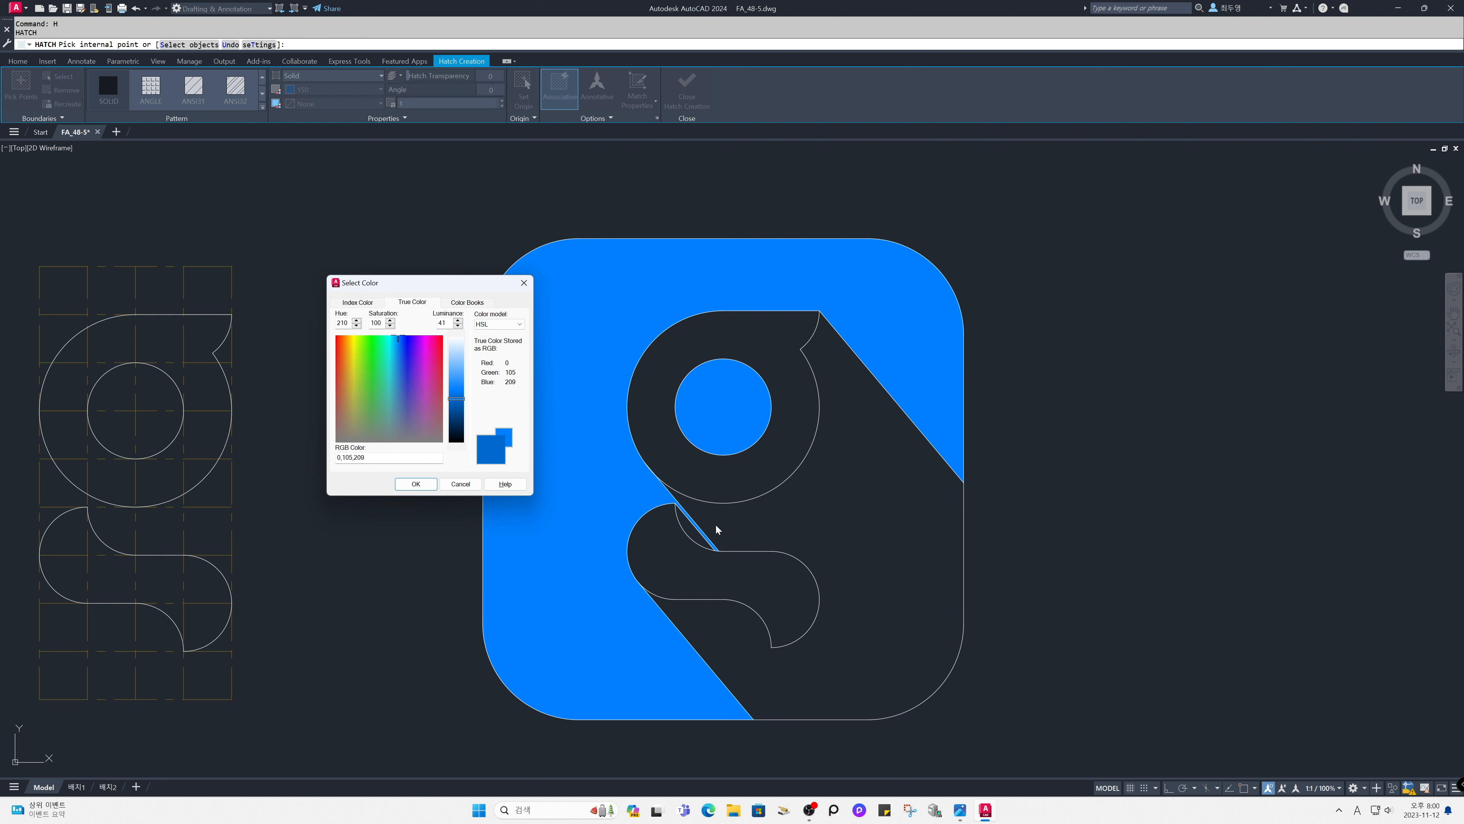
click(414, 486)
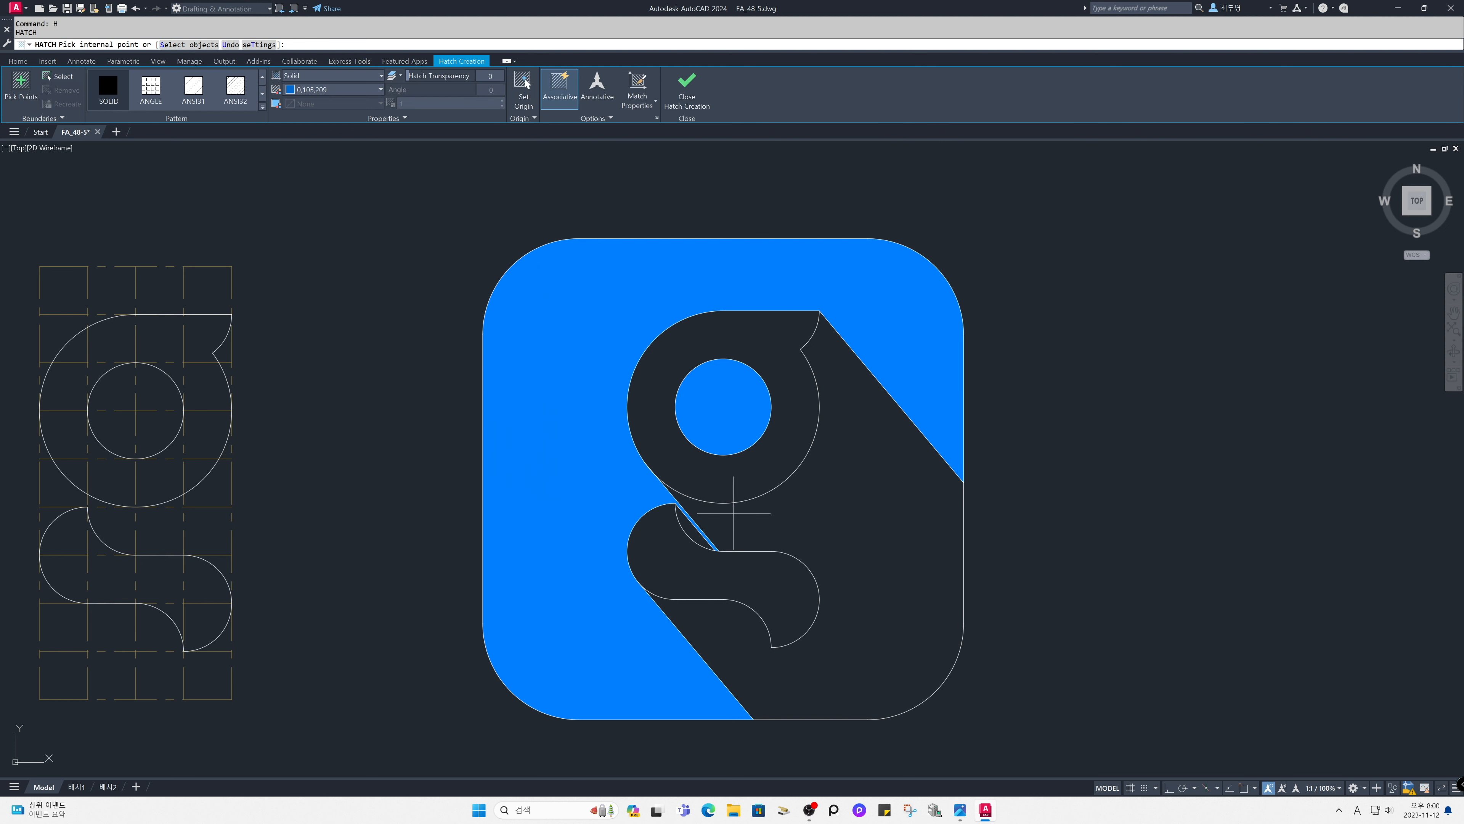
click(830, 519)
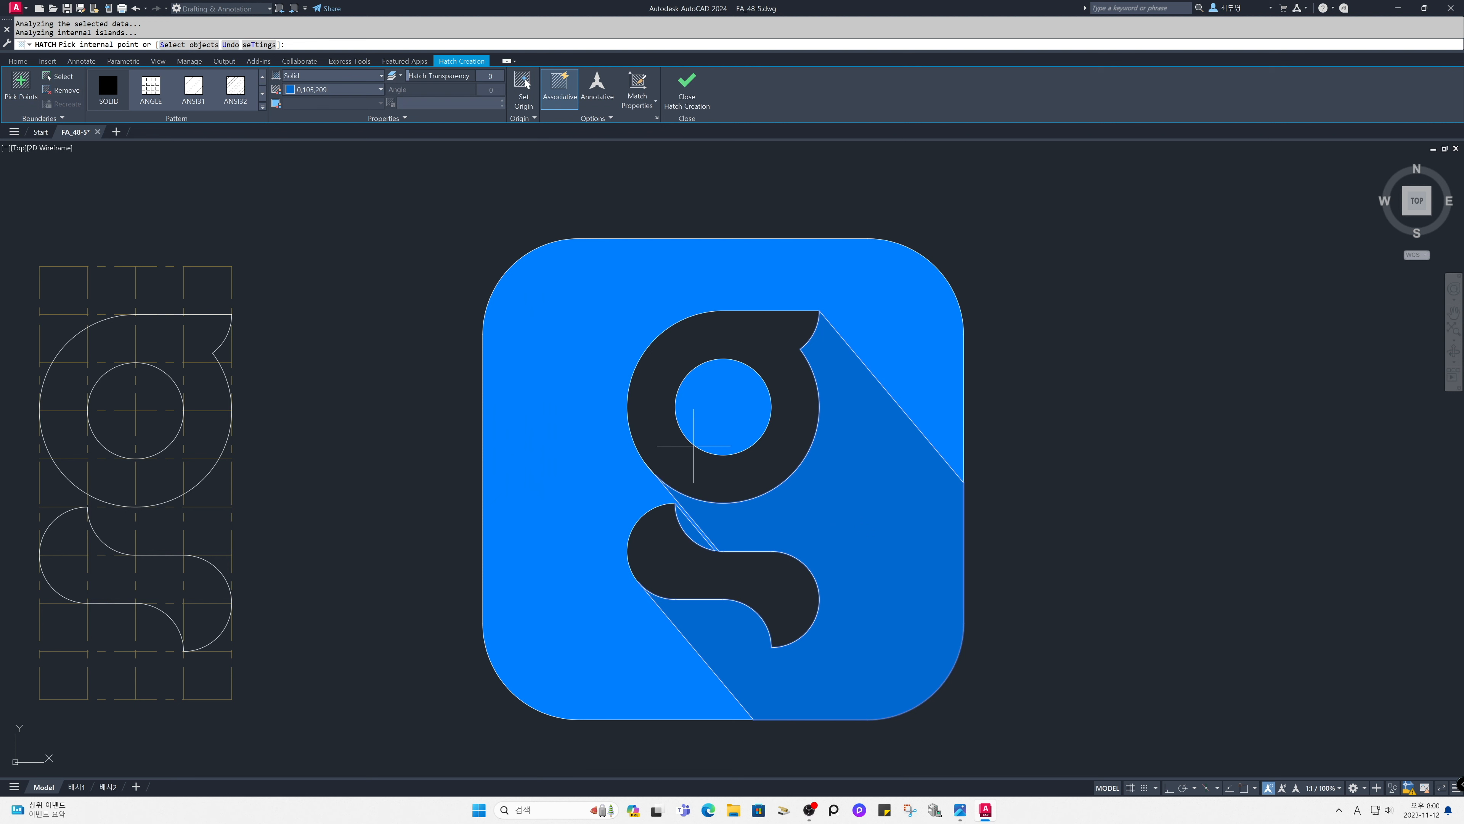
click(687, 102)
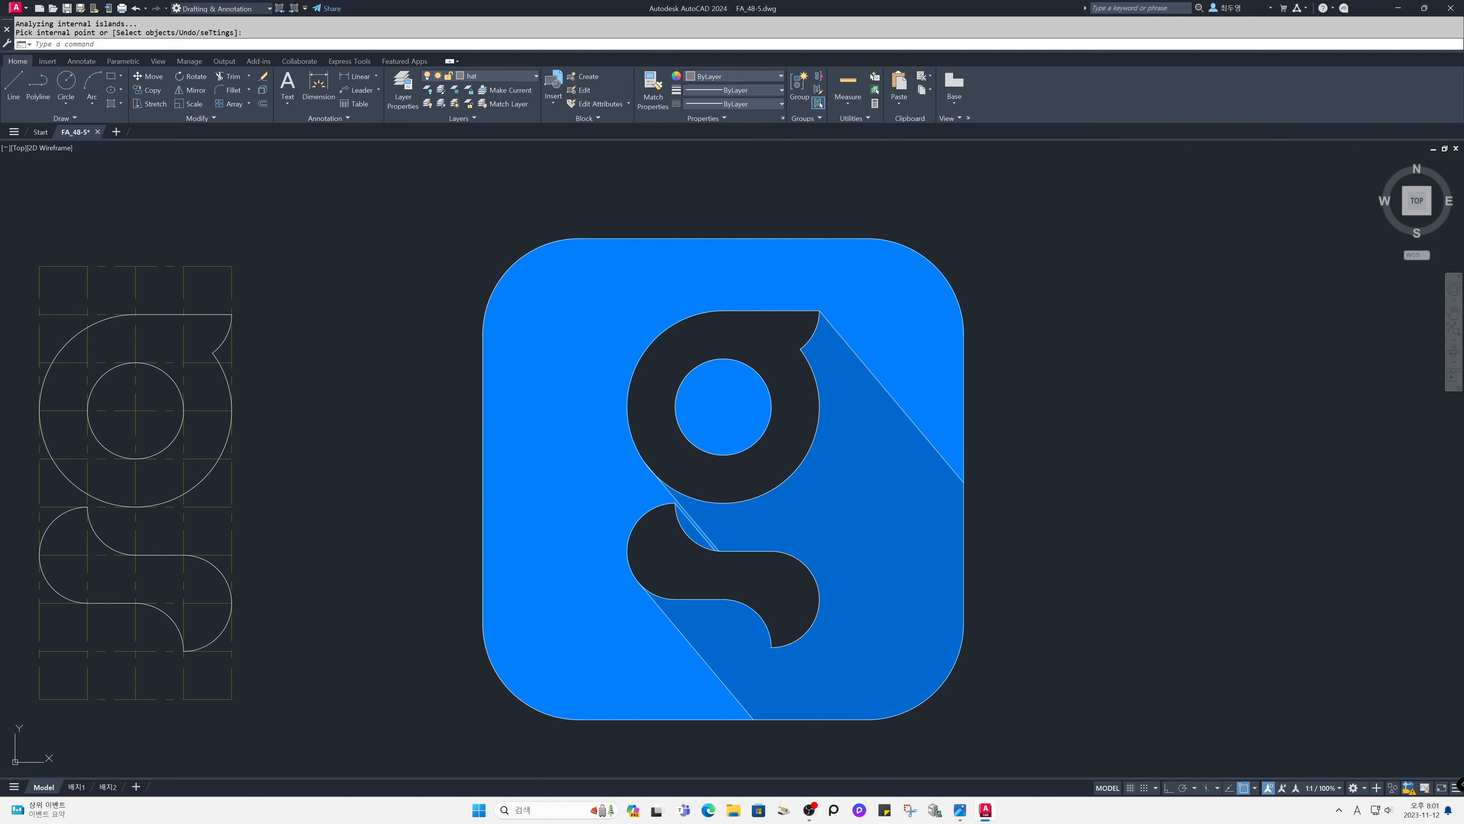
Step: Fill the letter's upper ring with its tip and the lower S-shape with a SOLID hatch in white 255,255,255
key(Return)
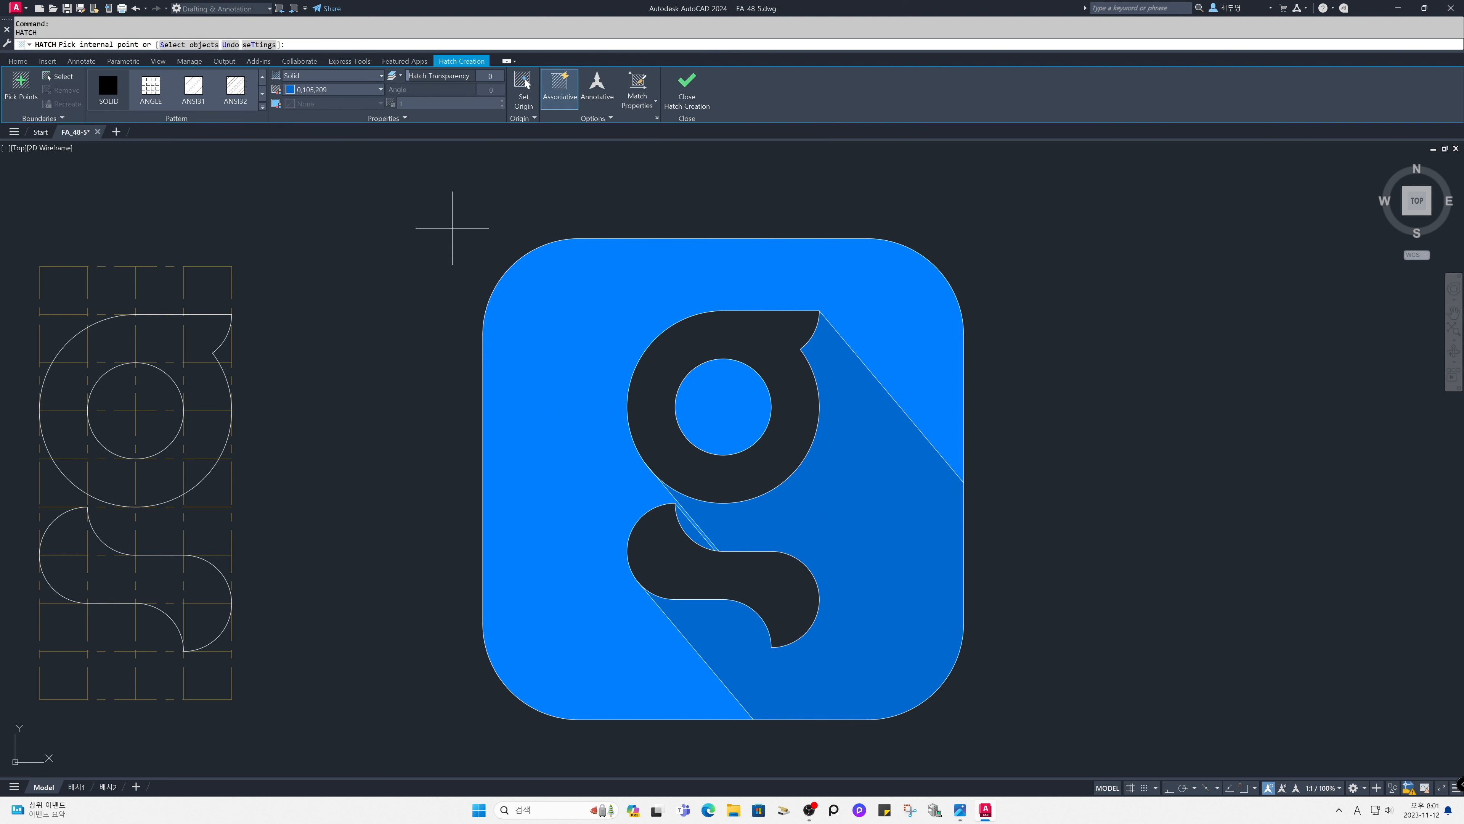
click(355, 91)
click(291, 188)
click(655, 422)
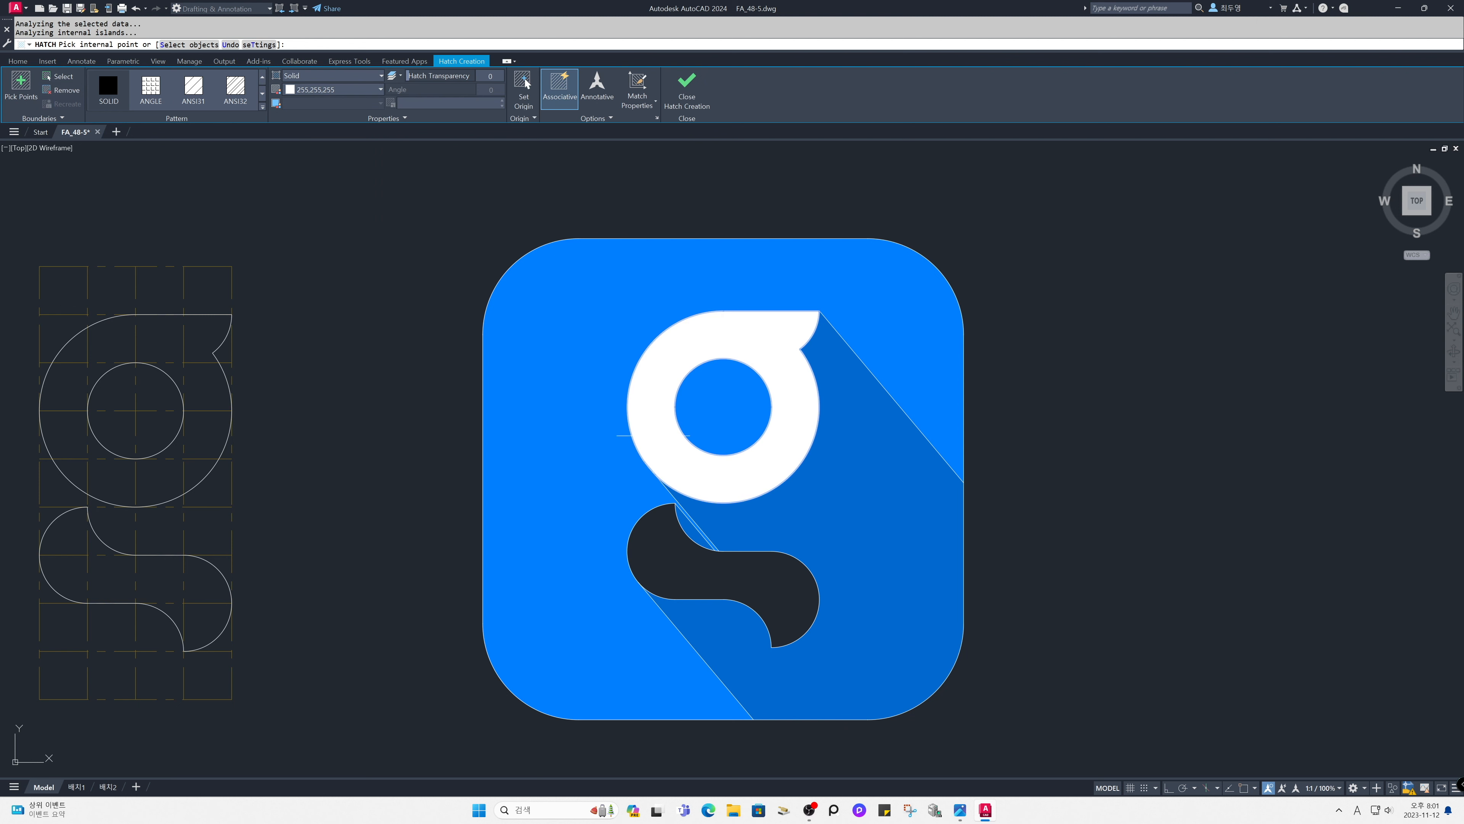
click(650, 542)
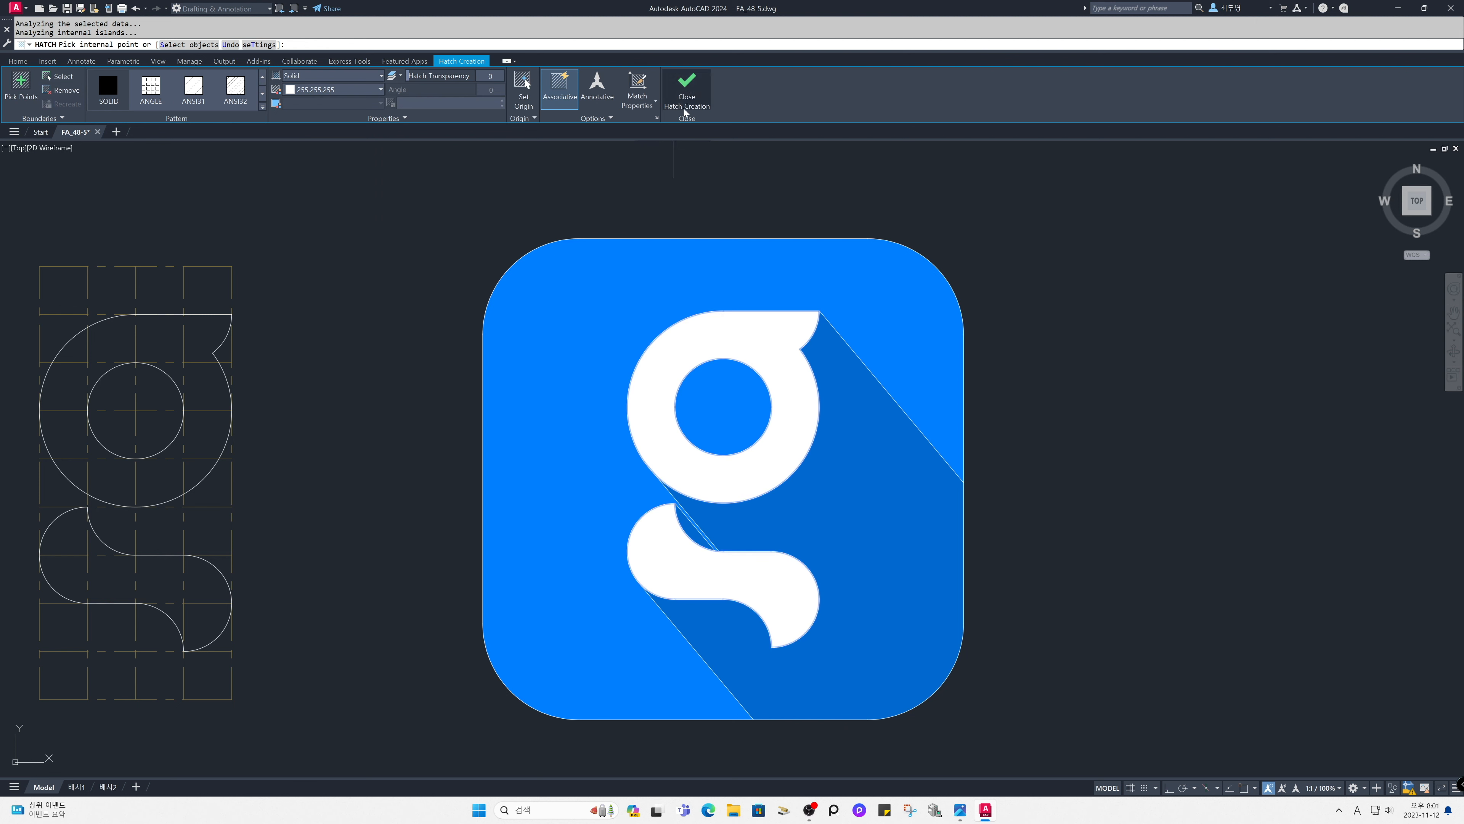
click(687, 87)
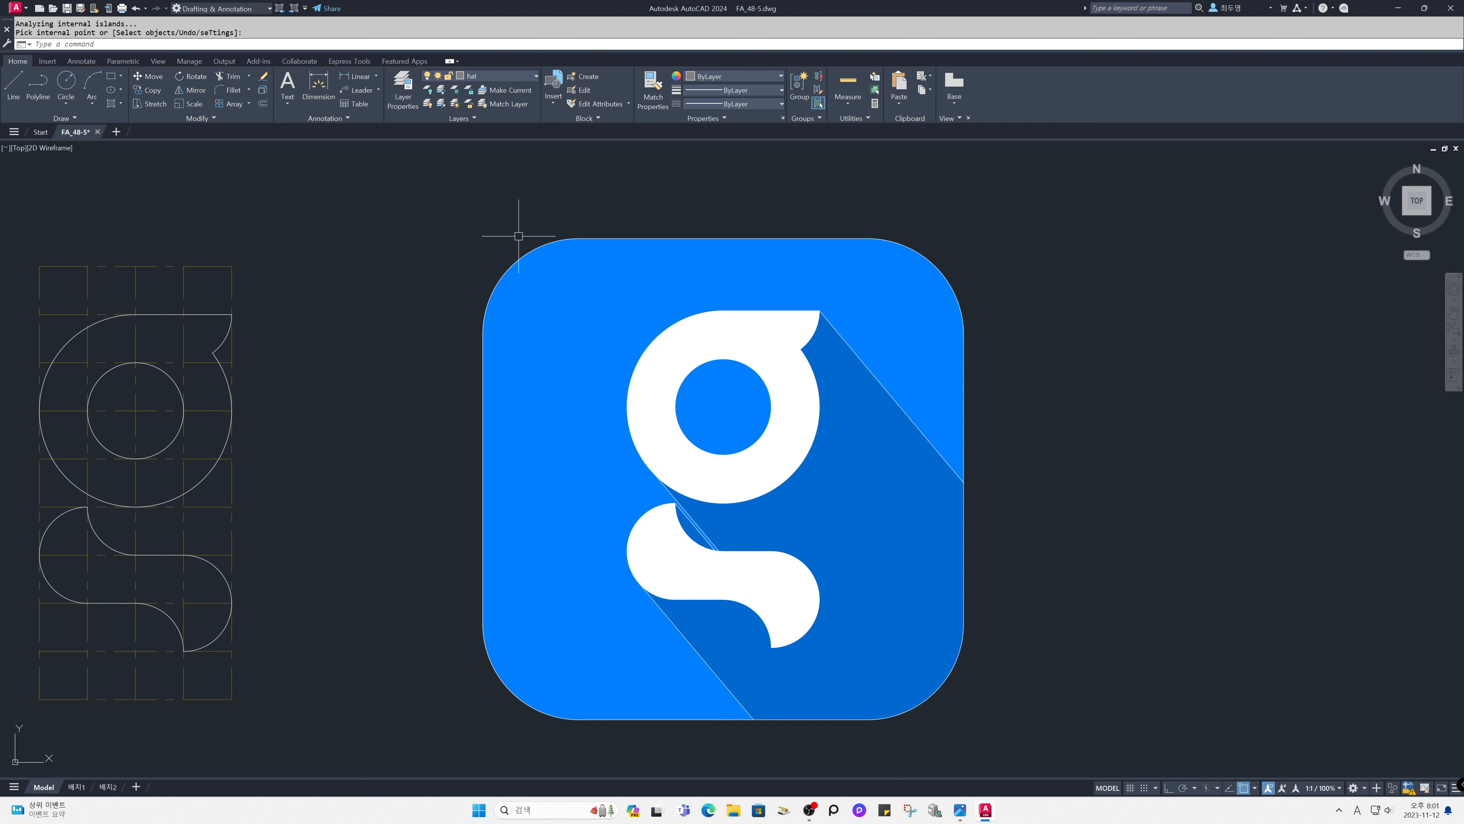
Step: Freeze the layers holding the outlines and the construction grid, leaving only the hatches displayed
click(498, 77)
click(441, 104)
click(440, 146)
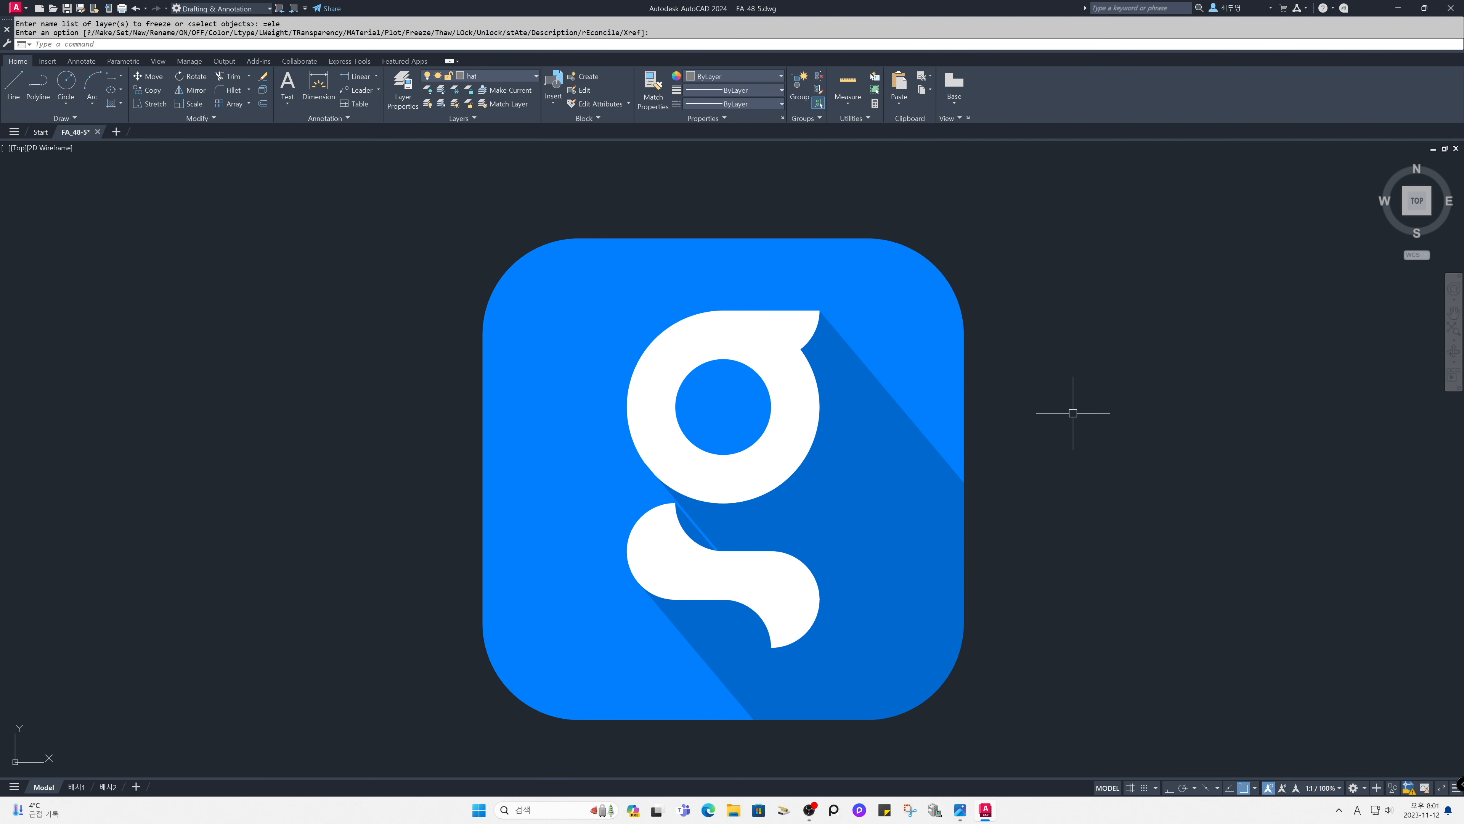
middle_drag(1069, 415, 1055, 412)
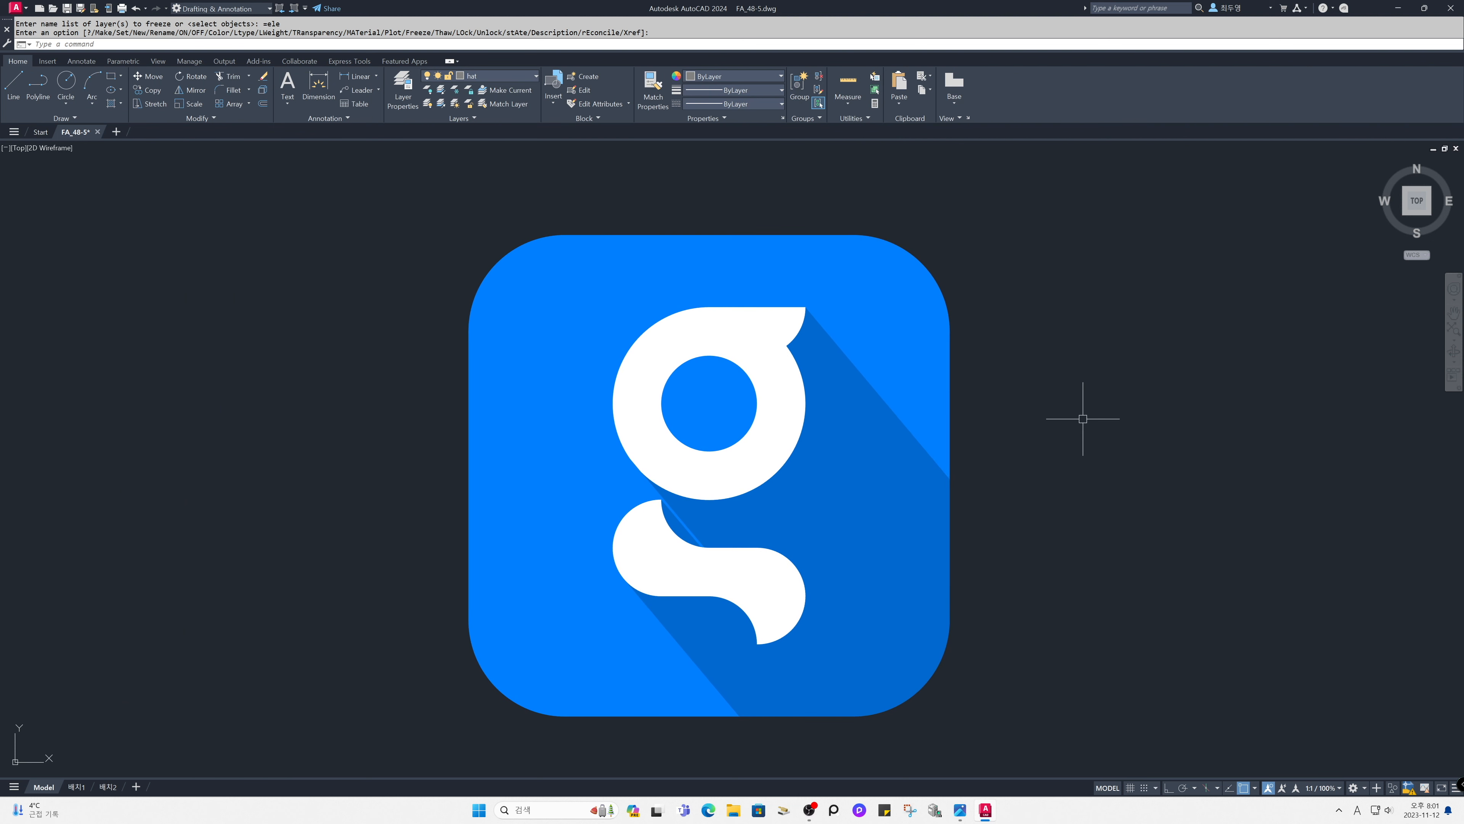